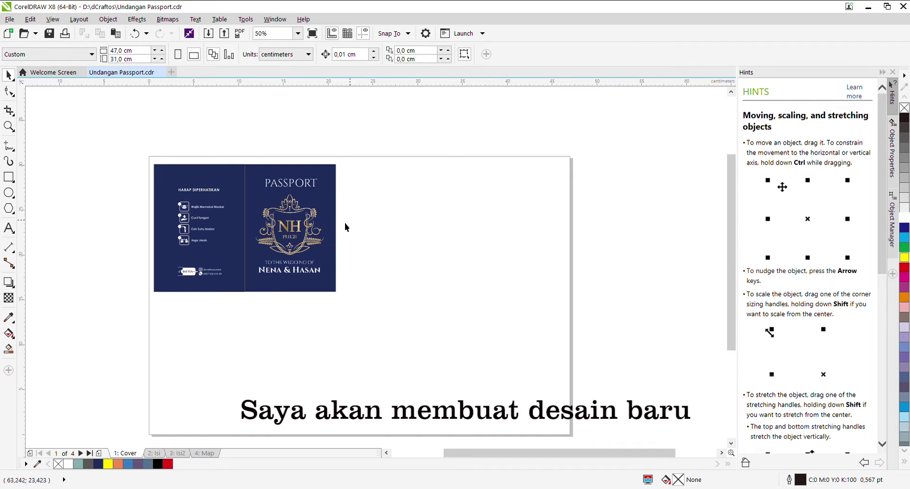
Step: Draw a new rectangle to the right of the navy passport cover
{"action": "left_click", "coordinate": [334, 228]}
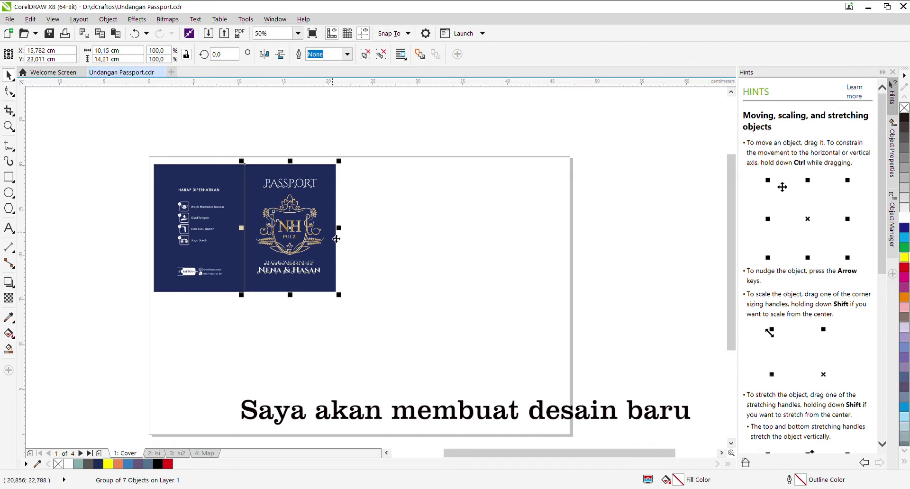
{"action": "left_click", "coordinate": [189, 122]}
{"action": "scroll", "coordinate": [215, 188], "scroll_direction": "up", "scroll_amount": 2}
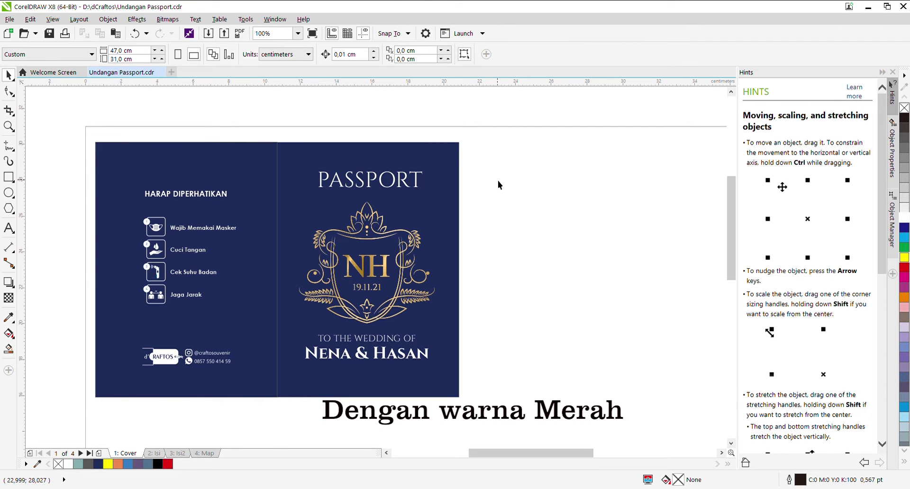
{"action": "left_click", "coordinate": [378, 250]}
{"action": "scroll", "coordinate": [377, 251], "scroll_direction": "down", "scroll_amount": 2}
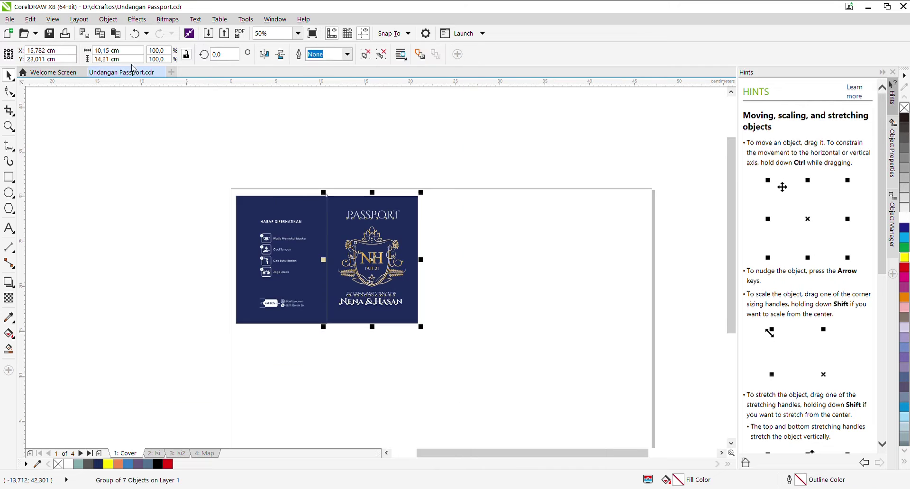
{"action": "left_click", "coordinate": [9, 177]}
{"action": "left_click_drag", "start_coordinate": [545, 202], "coordinate": [656, 355]}
{"action": "left_click", "coordinate": [8, 75]}
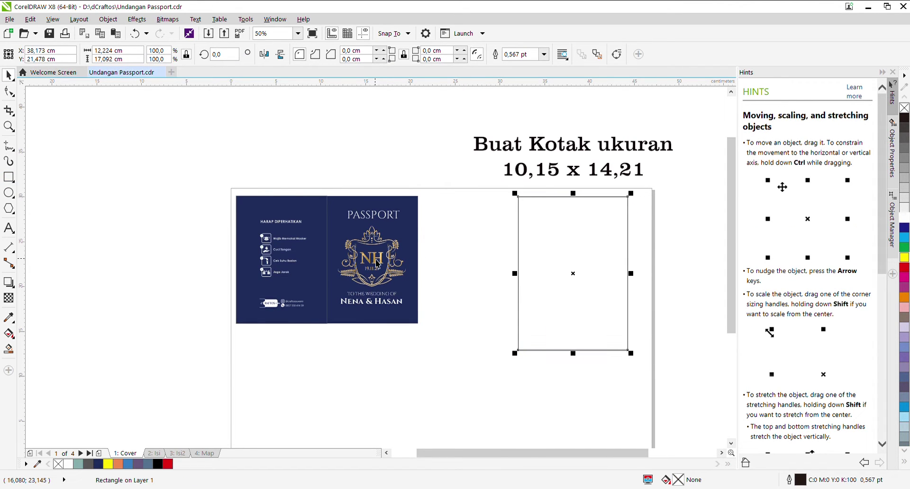
Step: Resize the new rectangle to 10,15 cm wide by 14,2 cm high
{"action": "left_click", "coordinate": [345, 214]}
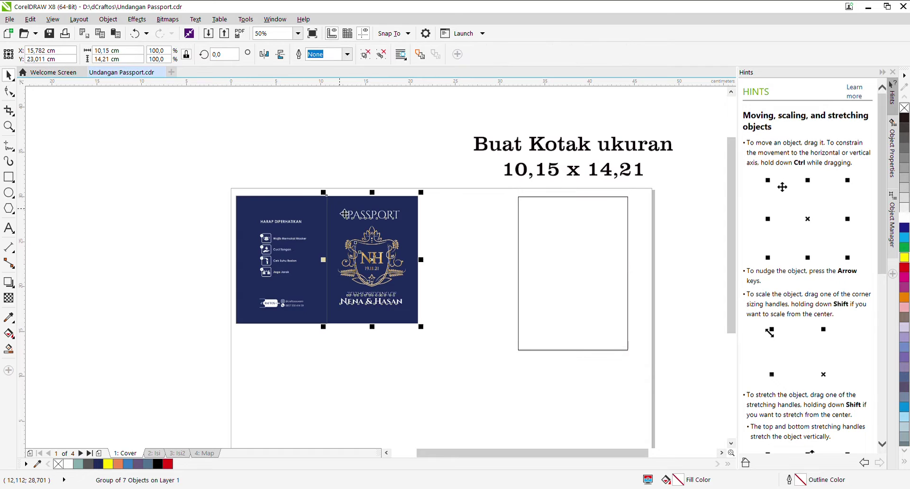
{"action": "left_click", "coordinate": [514, 229]}
{"action": "left_click", "coordinate": [561, 268]}
{"action": "left_click", "coordinate": [129, 53]}
{"action": "triple_click", "coordinate": [130, 52]}
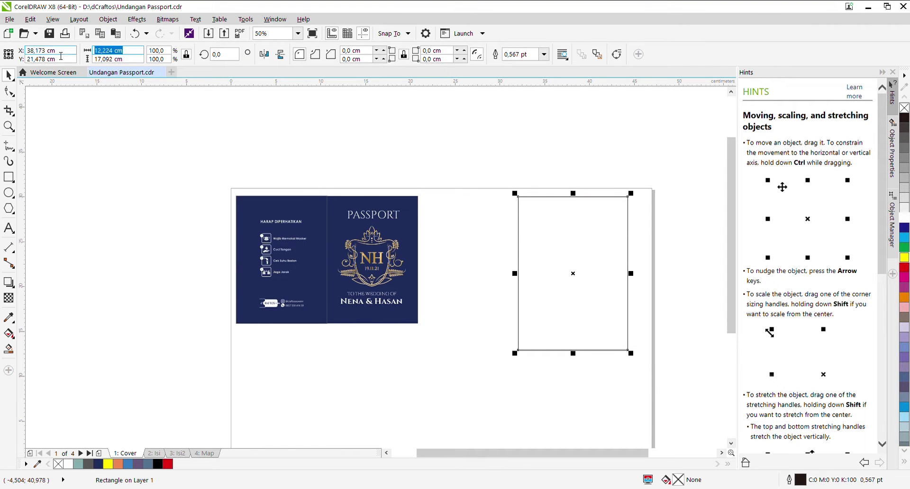
{"action": "type", "text": "10,15"}
{"action": "key", "text": "Return"}
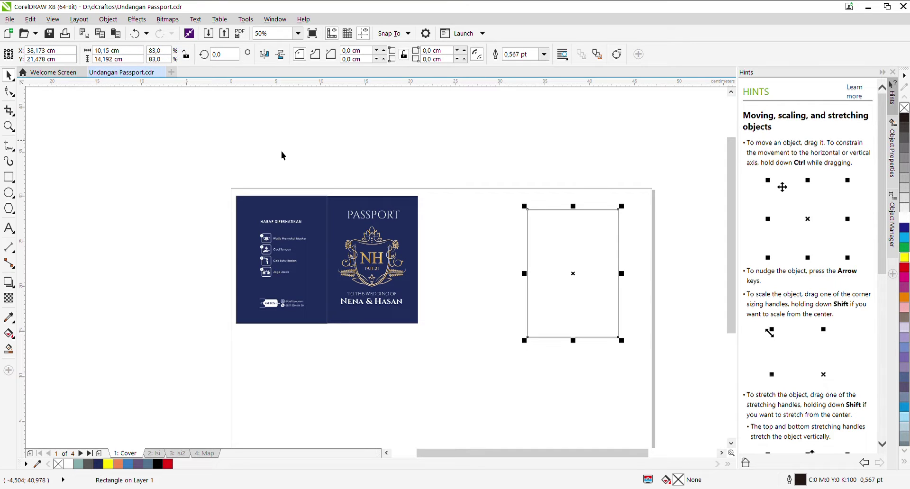
{"action": "left_click", "coordinate": [422, 209]}
{"action": "left_click", "coordinate": [536, 273]}
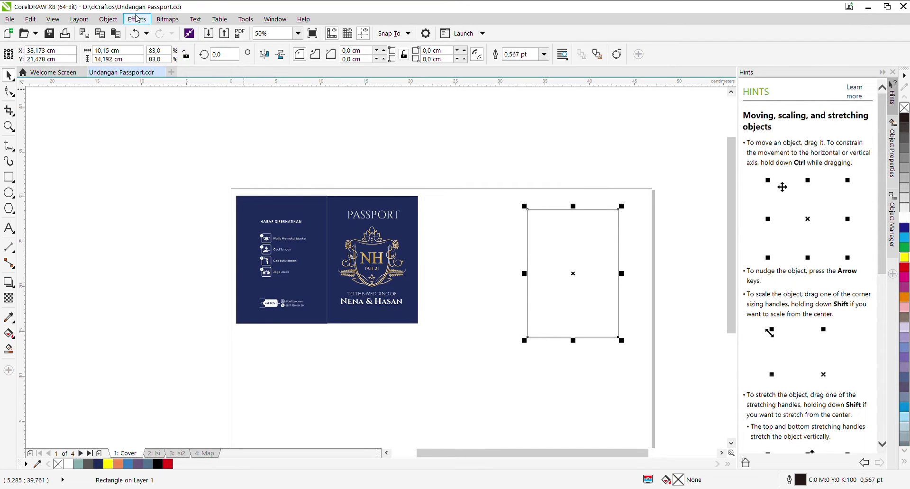
{"action": "triple_click", "coordinate": [118, 59]}
{"action": "type", "text": "14"}
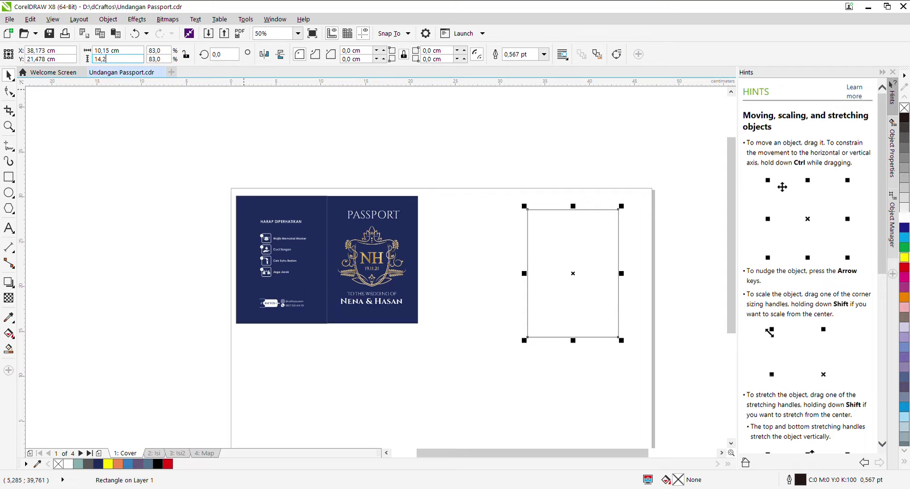
{"action": "type", "text": ",2"}
{"action": "key", "text": "Return"}
Step: Move the rectangle next to the cover and add a mirrored copy beside it
{"action": "left_click_drag", "start_coordinate": [622, 276], "coordinate": [433, 262]}
{"action": "left_click", "coordinate": [603, 241]}
{"action": "left_click", "coordinate": [616, 261]}
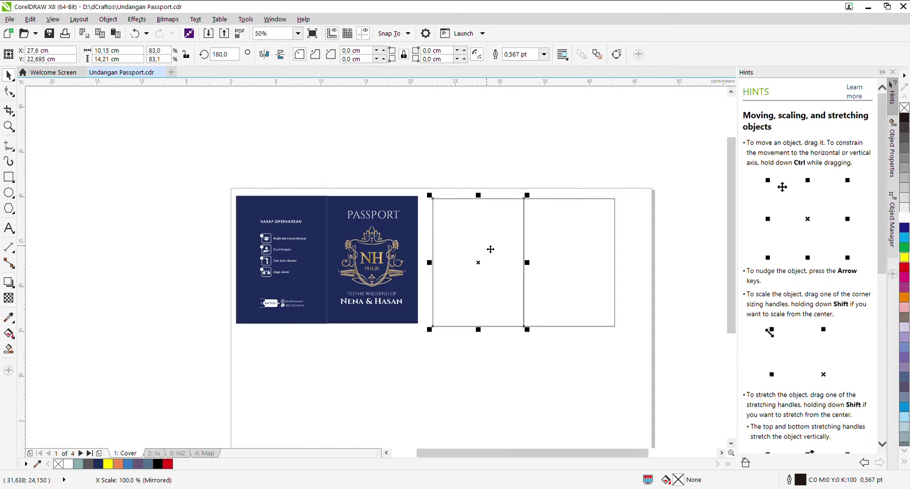
{"action": "left_click", "coordinate": [617, 183]}
{"action": "scroll", "coordinate": [564, 259], "scroll_direction": "up", "scroll_amount": 1}
{"action": "scroll", "coordinate": [493, 218], "scroll_direction": "down", "scroll_amount": 1}
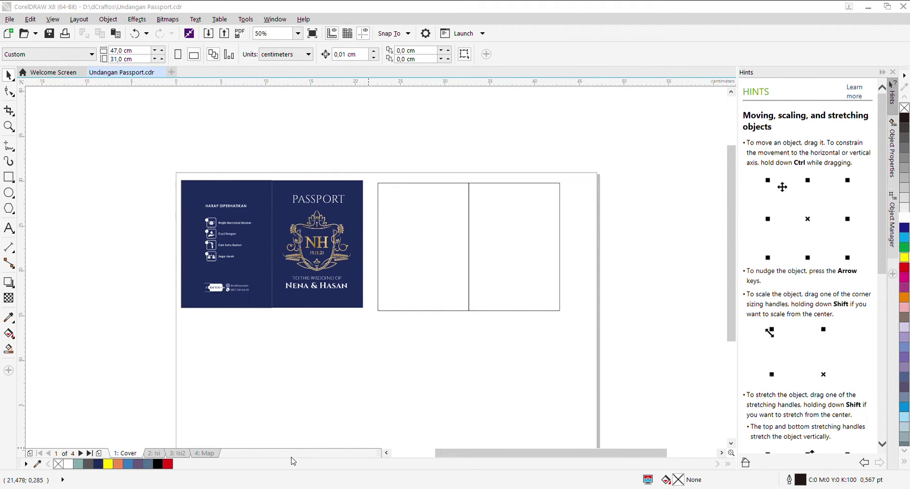
Step: Paste the gold crest logo and drag it onto the right panel
{"action": "left_click", "coordinate": [498, 341]}
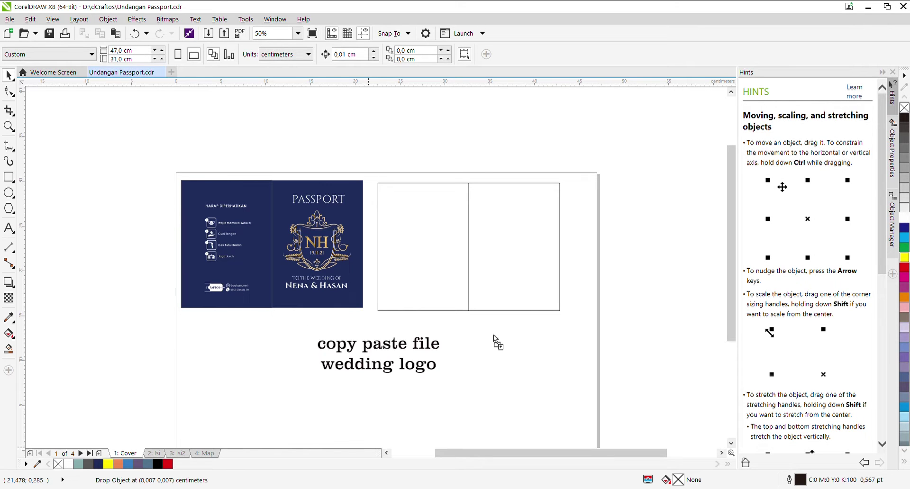
{"action": "key", "text": "ctrl+v"}
{"action": "left_click_drag", "start_coordinate": [498, 348], "coordinate": [544, 267]}
{"action": "scroll", "coordinate": [524, 247], "scroll_direction": "up", "scroll_amount": 2}
{"action": "left_click", "coordinate": [597, 171], "text": "shift"}
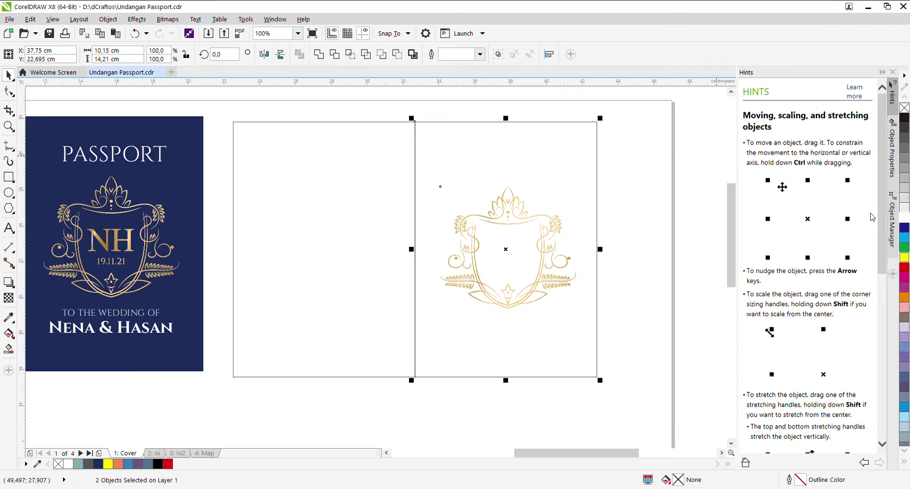
{"action": "left_click", "coordinate": [679, 207]}
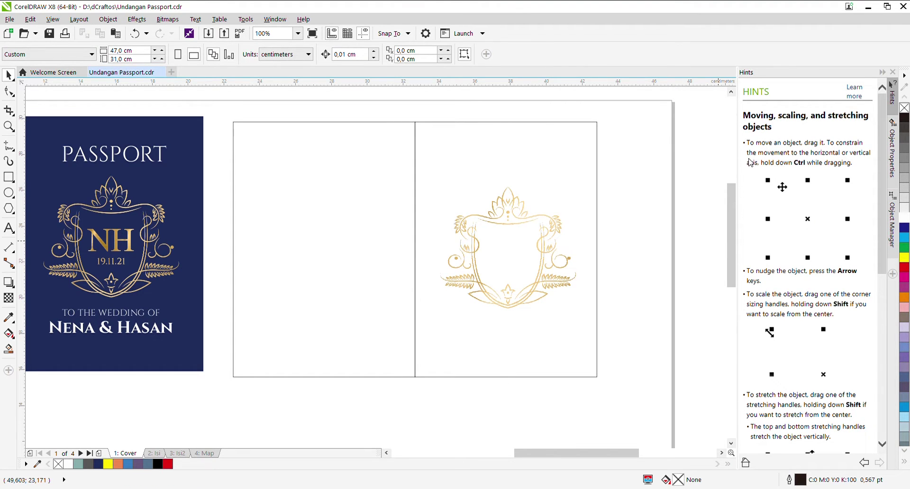
Step: Centre the crest horizontally and vertically on the right panel with Align and Distribute
{"action": "key", "text": "ctrl+shift+a"}
{"action": "left_click", "coordinate": [543, 232]}
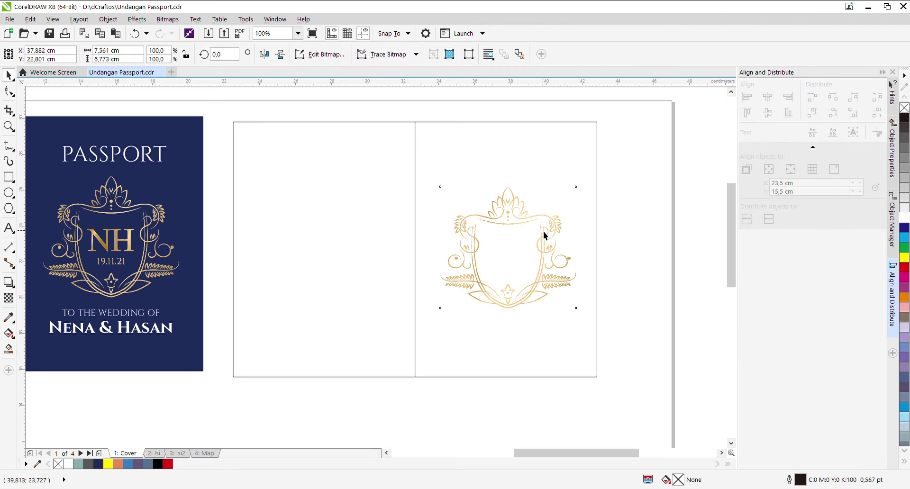
{"action": "left_click", "coordinate": [597, 175], "text": "shift"}
{"action": "key", "text": "c"}
{"action": "key", "text": "e"}
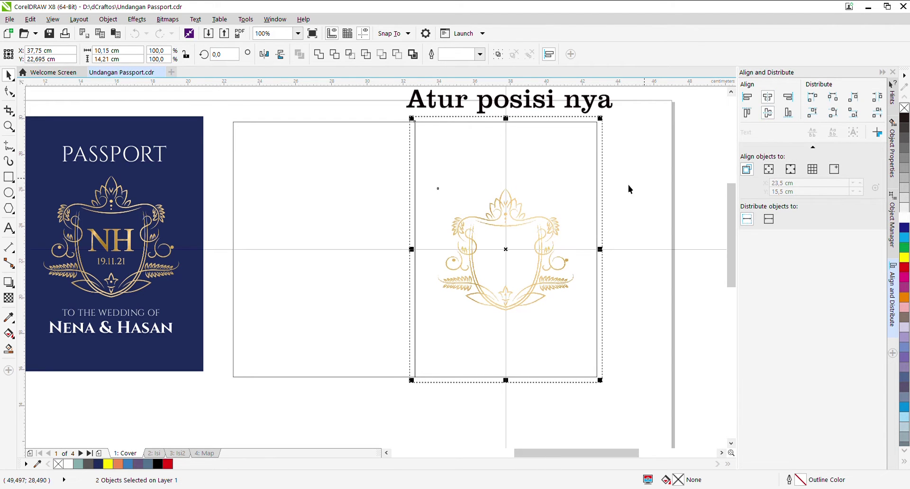
{"action": "left_click", "coordinate": [621, 217]}
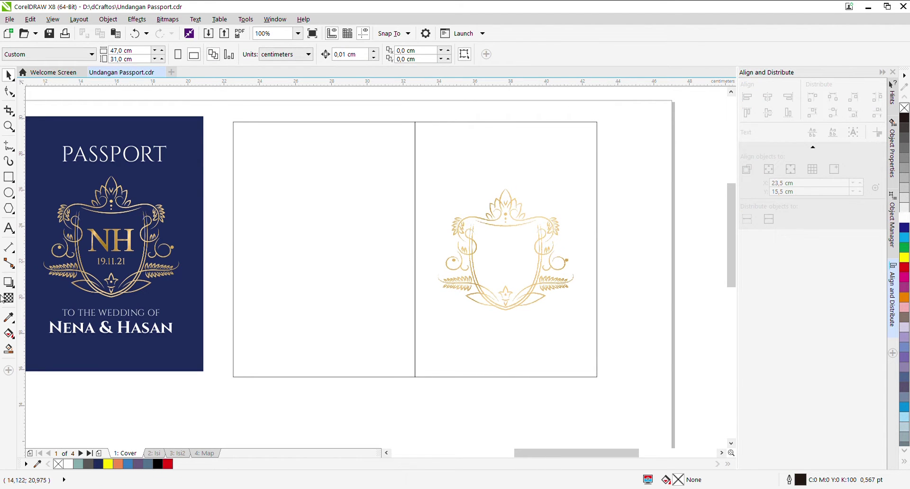
Step: Fill the right panel, then the left panel, with the same dark red
{"action": "left_click", "coordinate": [451, 150]}
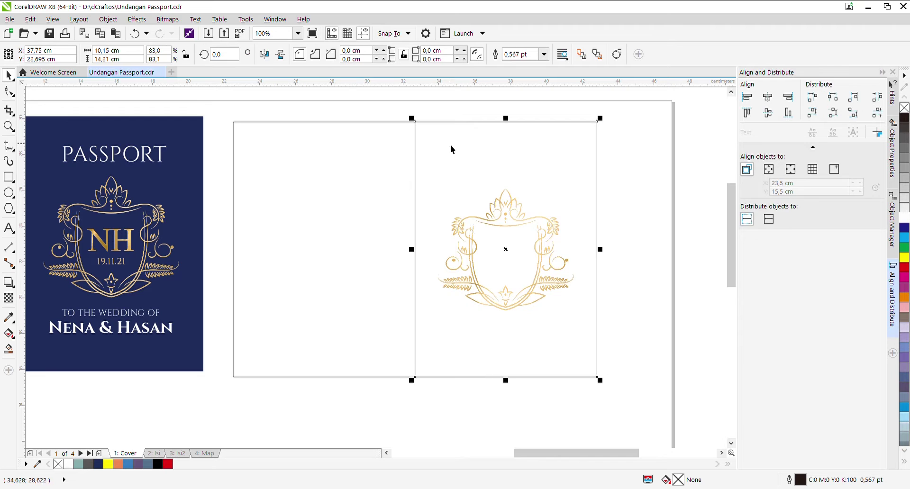
{"action": "left_click", "coordinate": [905, 268]}
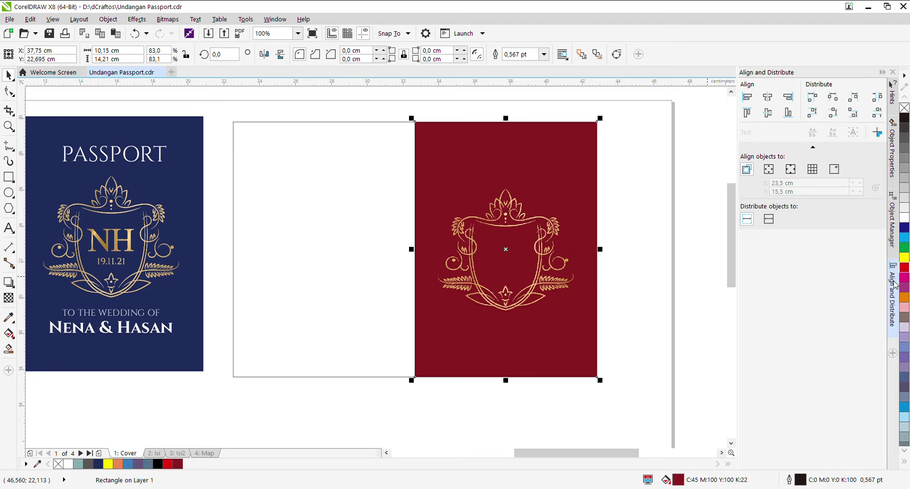
{"action": "left_click", "coordinate": [905, 268]}
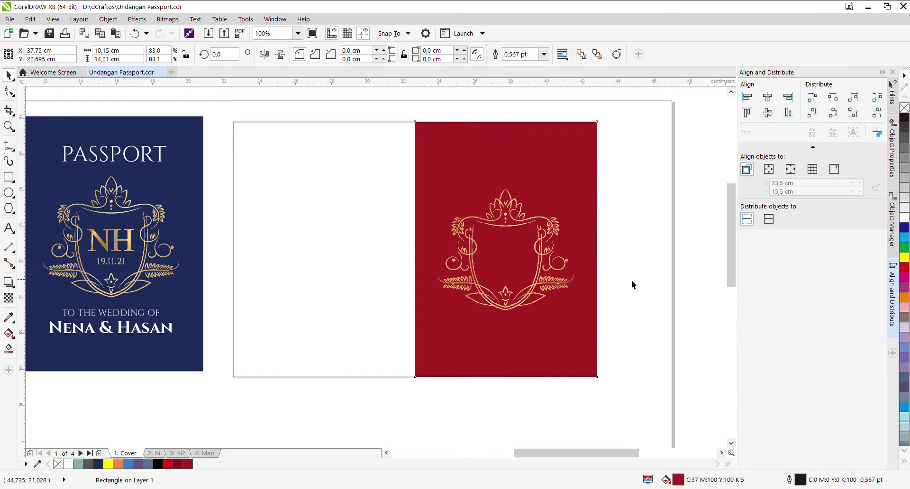
{"action": "left_click", "coordinate": [384, 258]}
{"action": "left_click", "coordinate": [905, 269]}
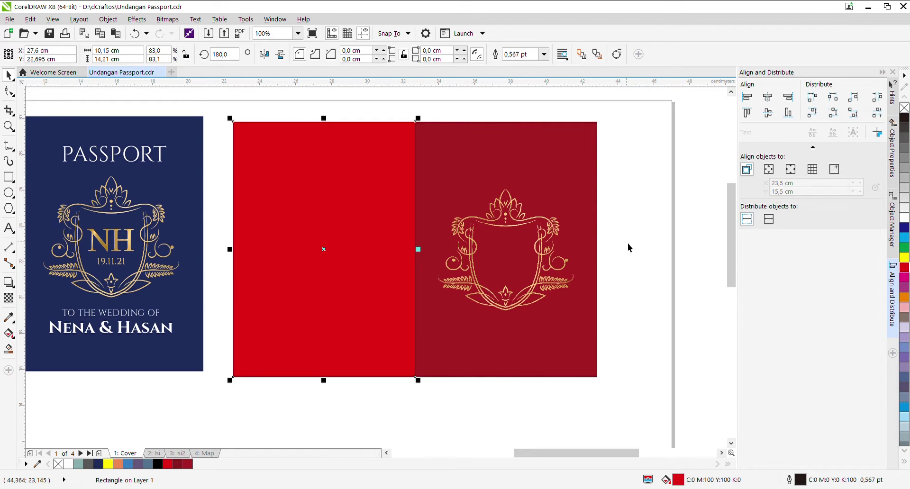
{"action": "left_click", "coordinate": [188, 465]}
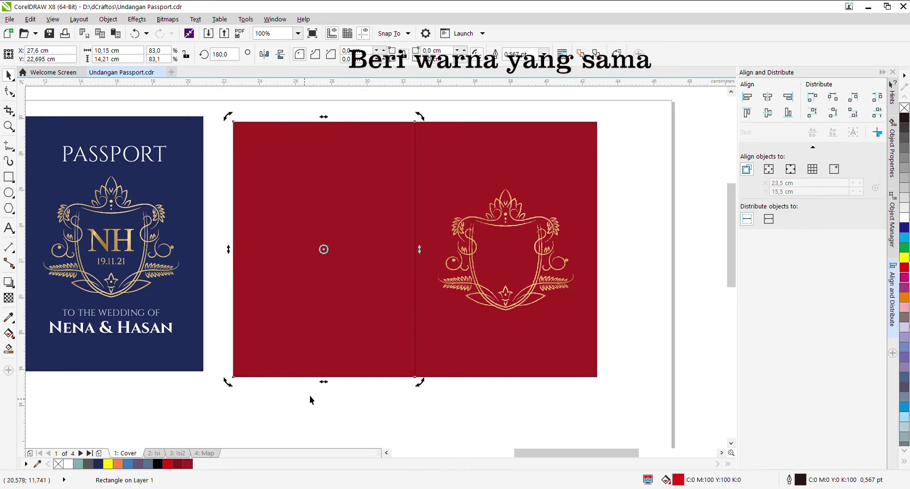
{"action": "left_click", "coordinate": [310, 400]}
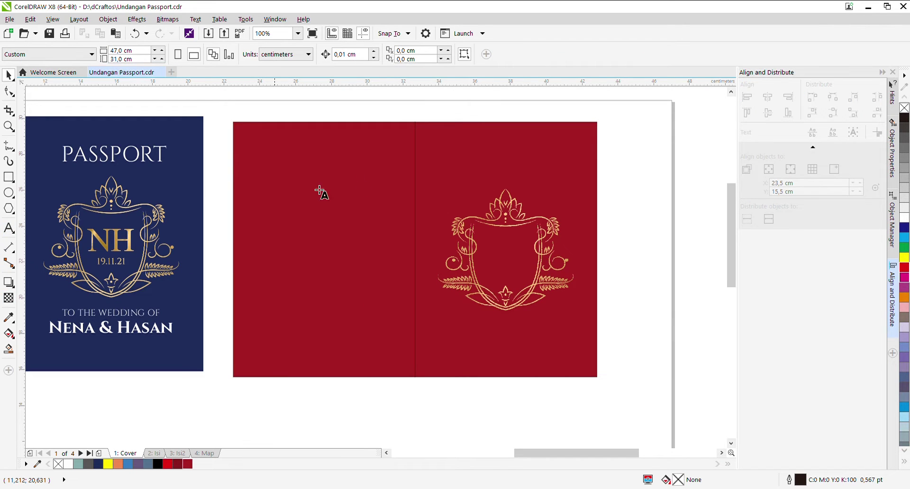
Step: Type PASSPORT on the right red panel, enlarge it and centre it horizontally
{"action": "left_click", "coordinate": [460, 167]}
{"action": "type", "text": "PASS"}
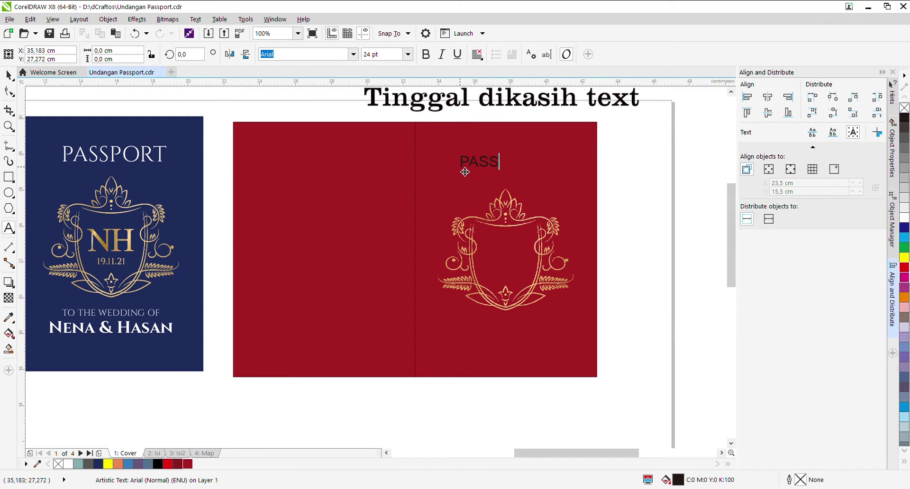
{"action": "type", "text": "PORT"}
{"action": "left_click", "coordinate": [9, 75]}
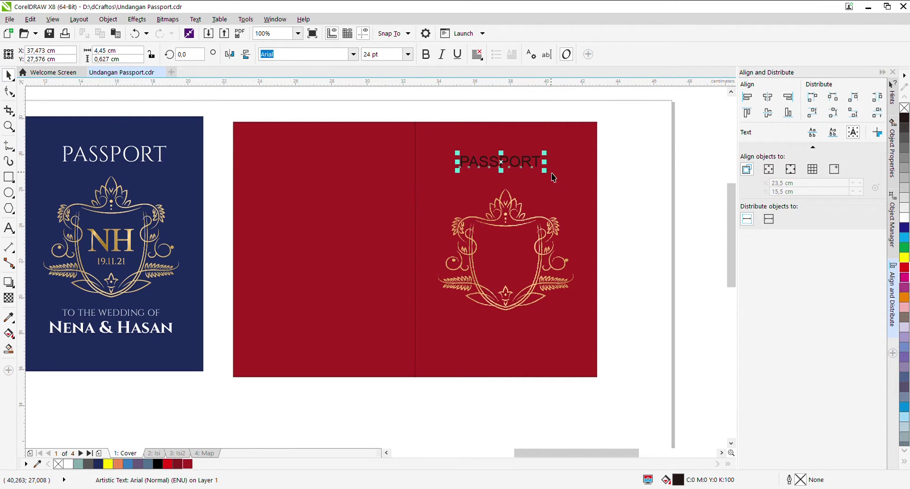
{"action": "mouse_move", "coordinate": [545, 171]}
{"action": "left_mouse_down"}
{"action": "mouse_move", "coordinate": [561, 185]}
{"action": "mouse_move", "coordinate": [558, 173]}
{"action": "left_mouse_up"}
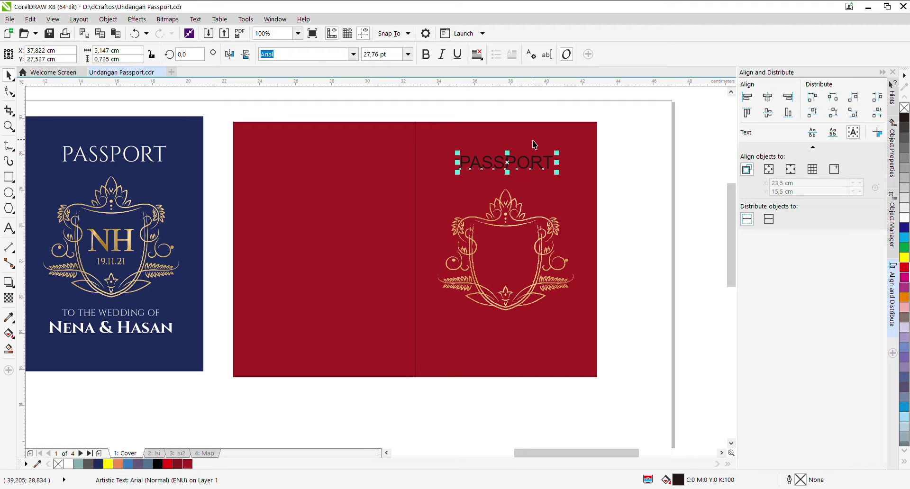
{"action": "left_click", "coordinate": [535, 144], "text": "shift"}
{"action": "left_click", "coordinate": [768, 97]}
{"action": "left_click", "coordinate": [545, 157]}
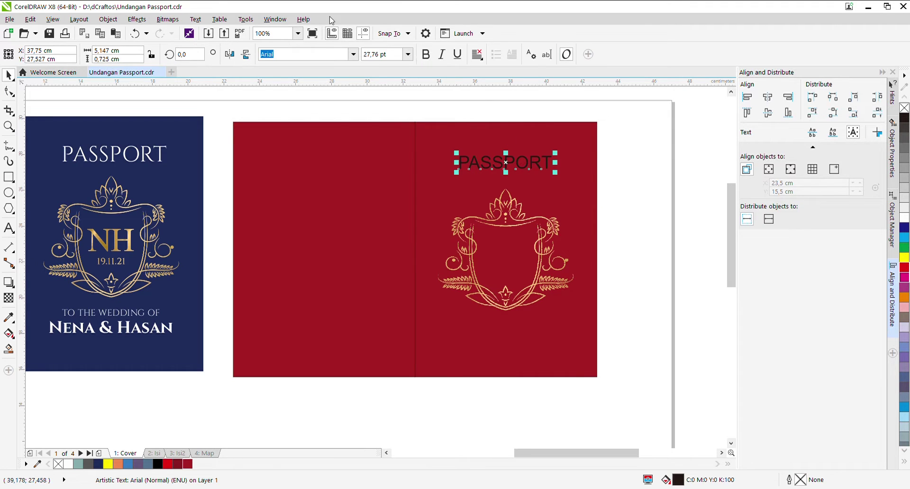
Step: Set PASSPORT to Castellar, enlarge it, place it above the crest and fill it white
{"action": "key", "text": "Escape"}
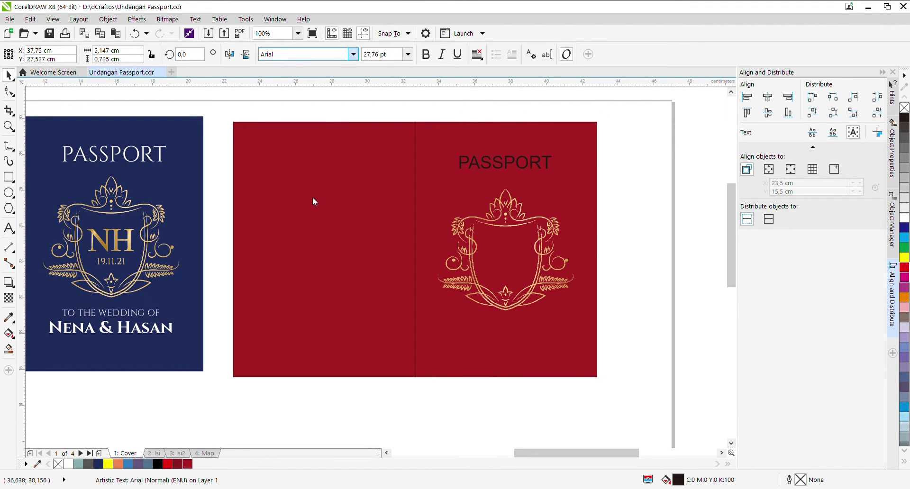
{"action": "key", "text": "Down"}
{"action": "key", "text": "Down"}
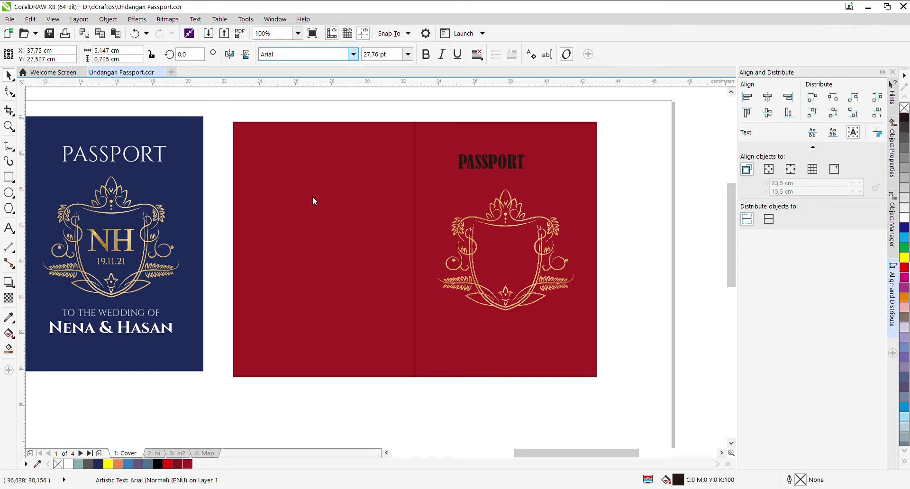
{"action": "key", "text": "Down"}
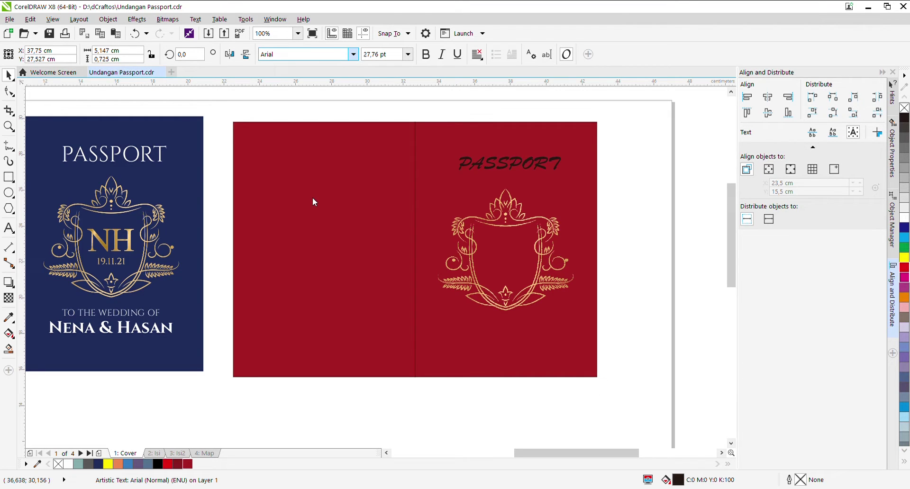
{"action": "key", "text": "Return"}
{"action": "left_click_drag", "start_coordinate": [455, 153], "coordinate": [435, 150]}
{"action": "left_click_drag", "start_coordinate": [498, 169], "coordinate": [508, 175]}
{"action": "left_click", "coordinate": [68, 464]}
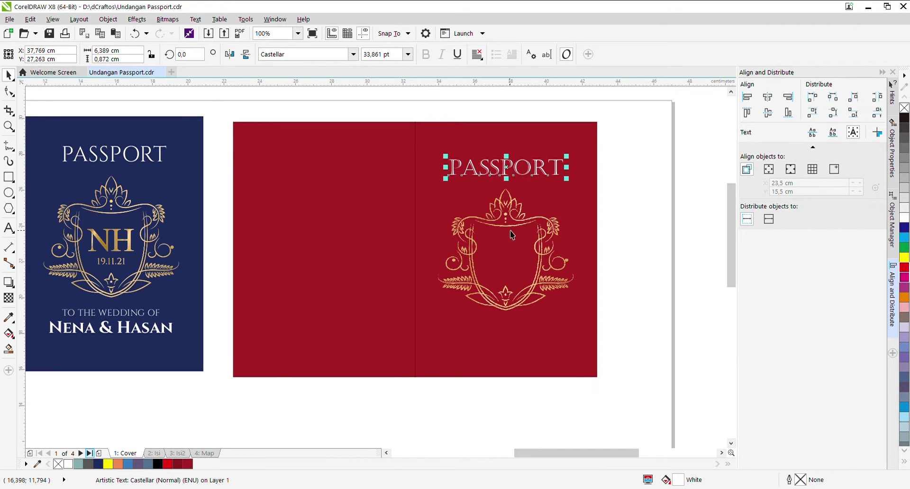
Step: Drop a copy of the PASSPORT title below the crest
{"action": "left_click", "coordinate": [550, 150], "text": "shift"}
{"action": "left_click", "coordinate": [560, 173]}
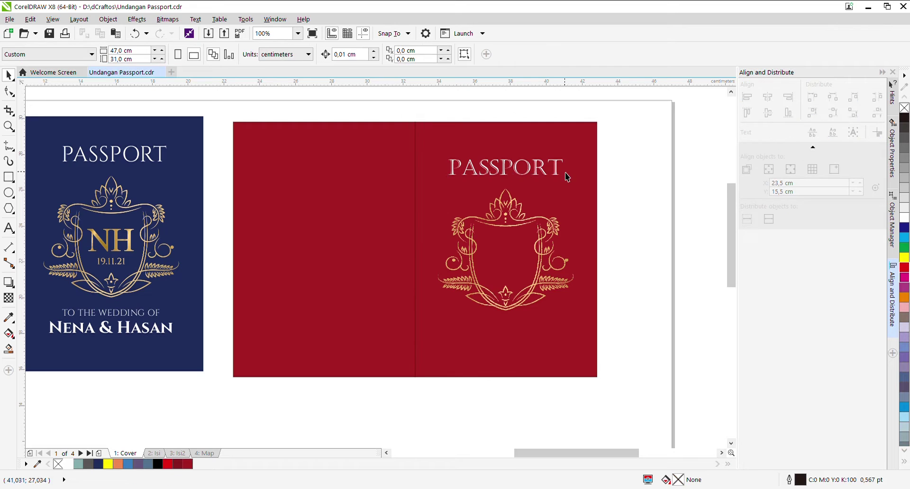
{"action": "left_click_drag", "start_coordinate": [543, 173], "coordinate": [512, 325]}
{"action": "left_click", "coordinate": [519, 297]}
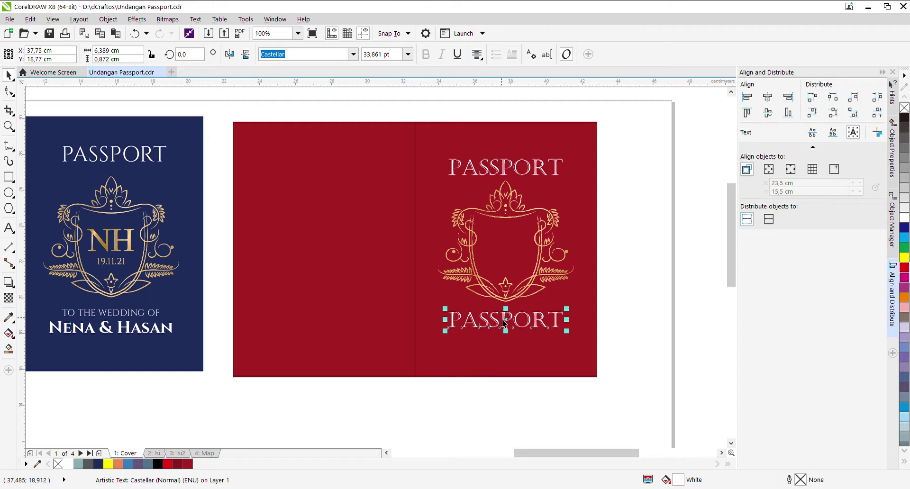
Step: Change the lower PASSPORT copy to 'TO THE WEDDING OF' and scale it down
{"action": "double_click", "coordinate": [508, 325]}
{"action": "type", "text": "TO TH"}
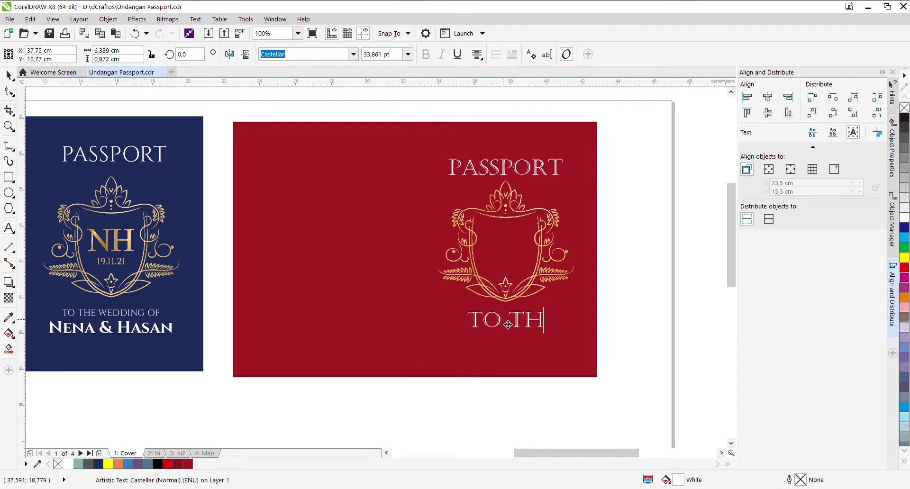
{"action": "type", "text": "E WEDDING"}
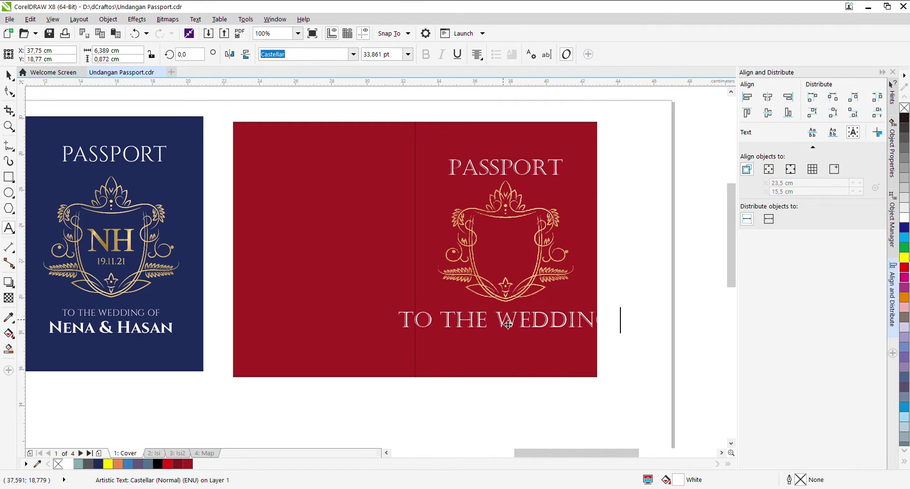
{"action": "key", "text": "ctrl+space"}
{"action": "key", "text": "ctrl+space"}
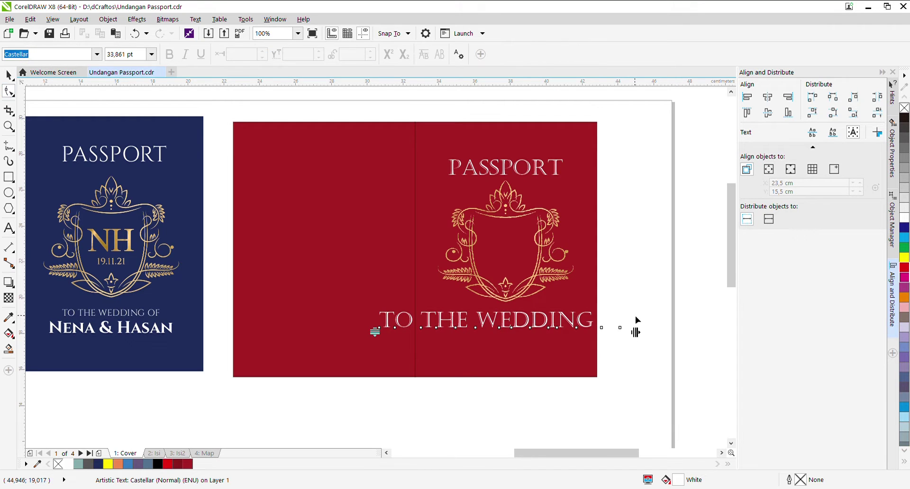
{"action": "left_click_drag", "start_coordinate": [635, 317], "coordinate": [567, 319]}
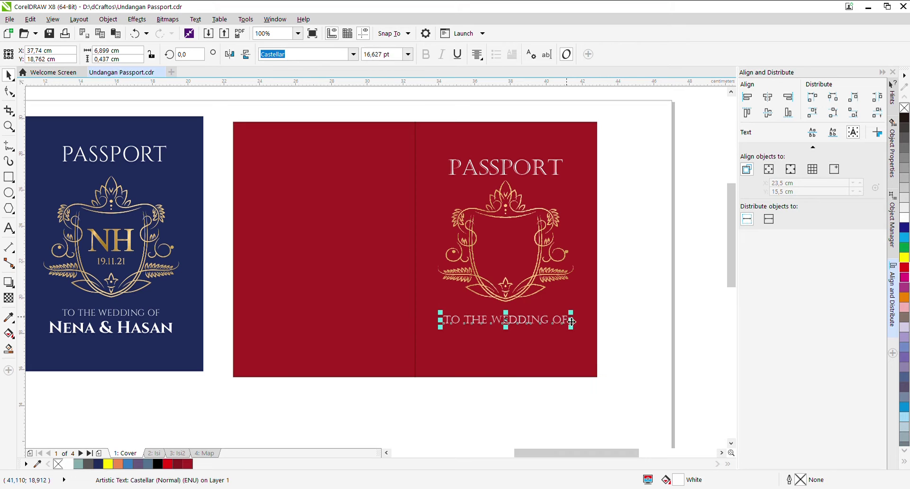
{"action": "left_click", "coordinate": [567, 319]}
{"action": "left_click", "coordinate": [638, 332]}
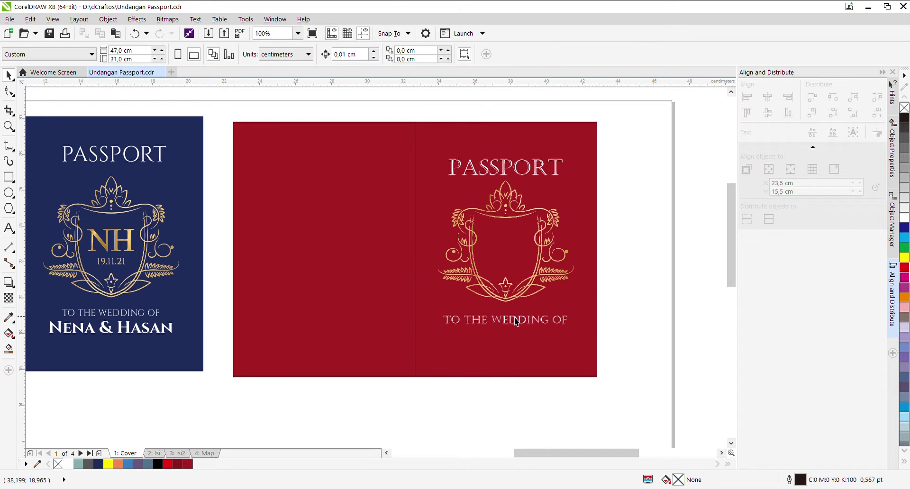
{"action": "left_click", "coordinate": [517, 321]}
Step: Duplicate that line below, replace it with the couple's names, enlarge them and change the font
{"action": "left_click_drag", "start_coordinate": [516, 323], "coordinate": [516, 335]}
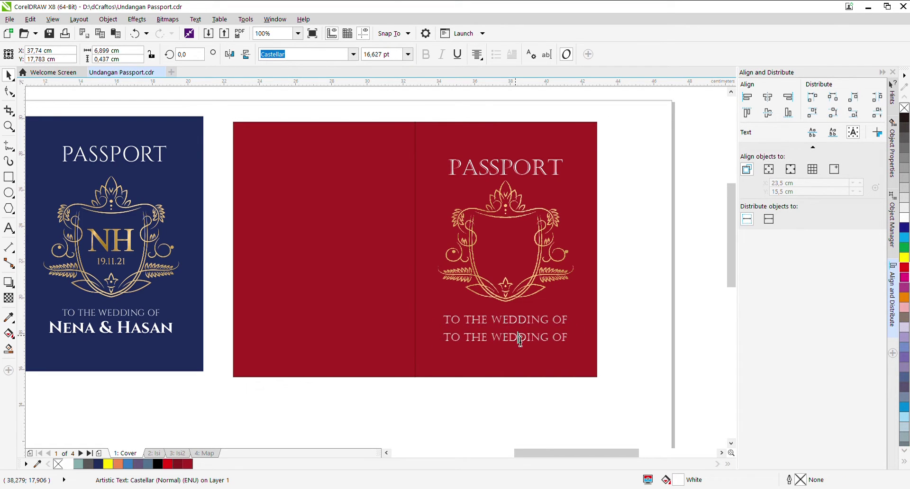
{"action": "key", "text": "F8"}
{"action": "type", "text": "DI"}
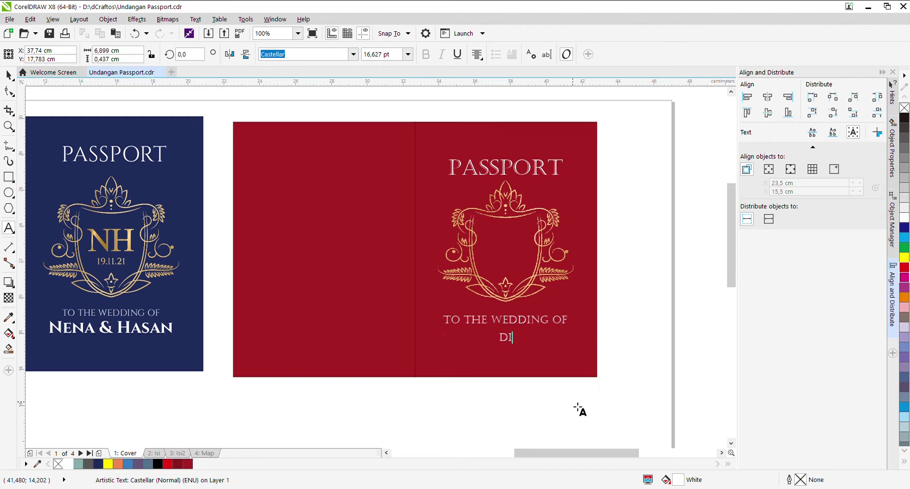
{"action": "type", "text": "AN & RAMA"}
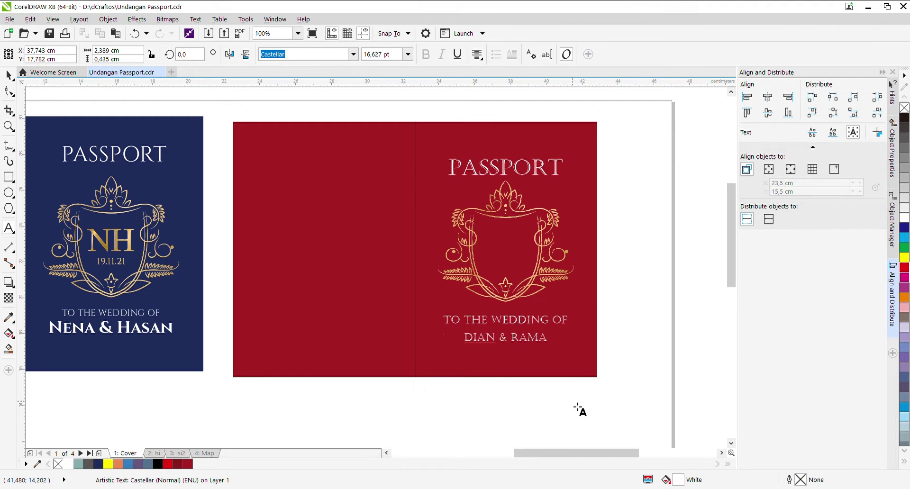
{"action": "key", "text": "ctrl+space"}
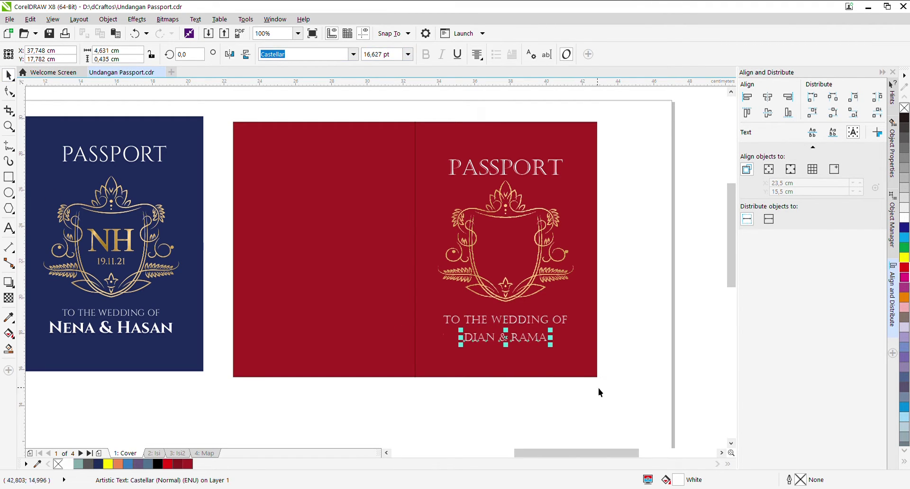
{"action": "mouse_move", "coordinate": [558, 350]}
{"action": "left_mouse_down"}
{"action": "mouse_move", "coordinate": [576, 357]}
{"action": "mouse_move", "coordinate": [562, 344]}
{"action": "left_mouse_up"}
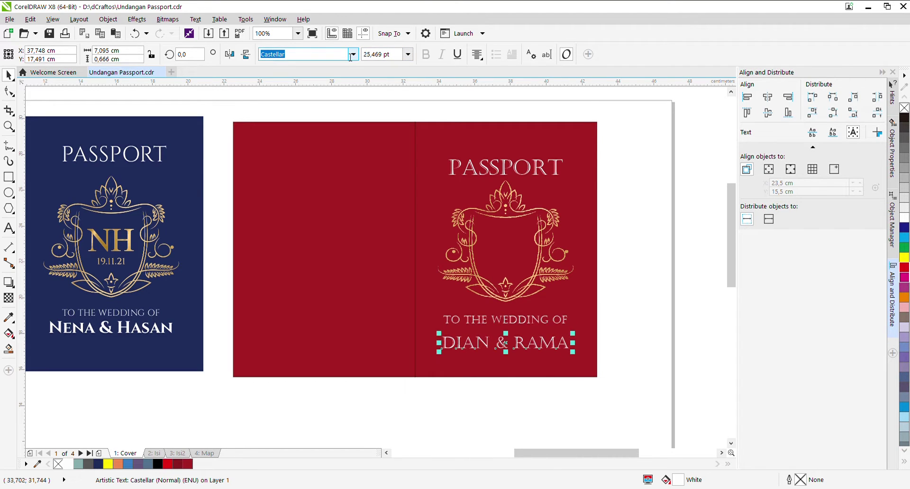
{"action": "key", "text": "Escape"}
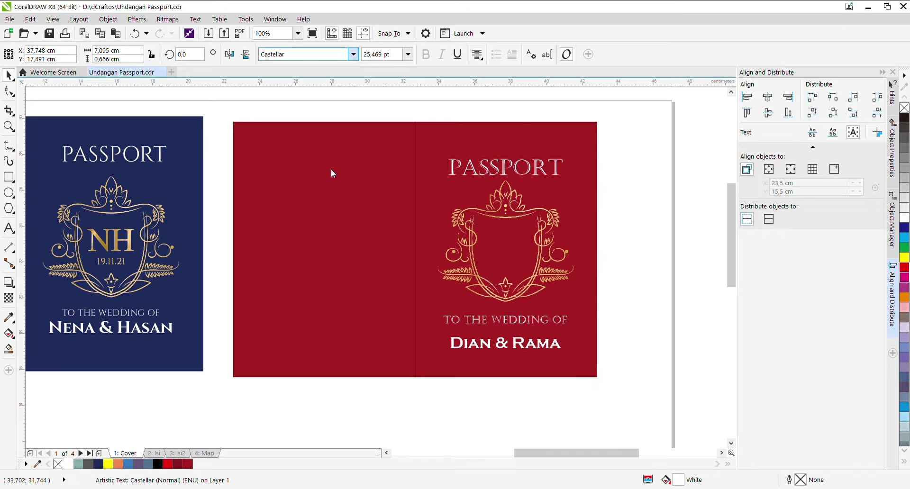
Step: Enlarge the couple's names and place a white initials monogram copy inside the crest
{"action": "left_click_drag", "start_coordinate": [473, 338], "coordinate": [466, 337]}
{"action": "left_click_drag", "start_coordinate": [559, 352], "coordinate": [562, 256]}
{"action": "right_click", "coordinate": [562, 257]}
{"action": "double_click", "coordinate": [569, 256]}
{"action": "key", "text": "ctrl+a"}
{"action": "type", "text": "DR"}
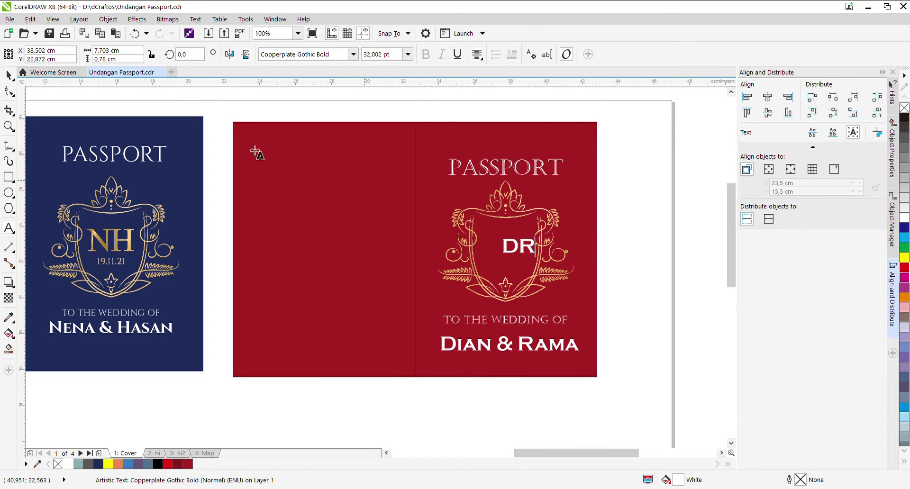
{"action": "left_click", "coordinate": [9, 74]}
{"action": "left_click_drag", "start_coordinate": [526, 253], "coordinate": [538, 268]}
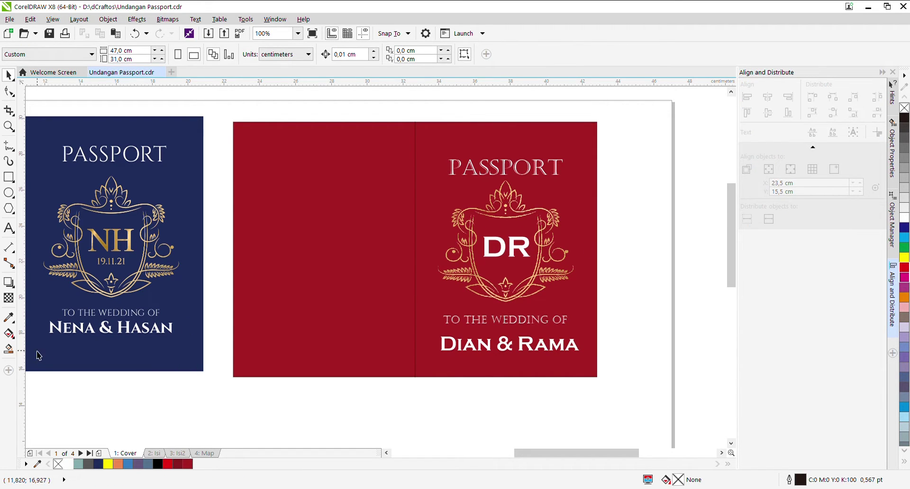
Step: Sample the NH emblem's gold with the eyedropper and apply it to the monogram
{"action": "left_click", "coordinate": [9, 317]}
{"action": "left_click", "coordinate": [109, 256]}
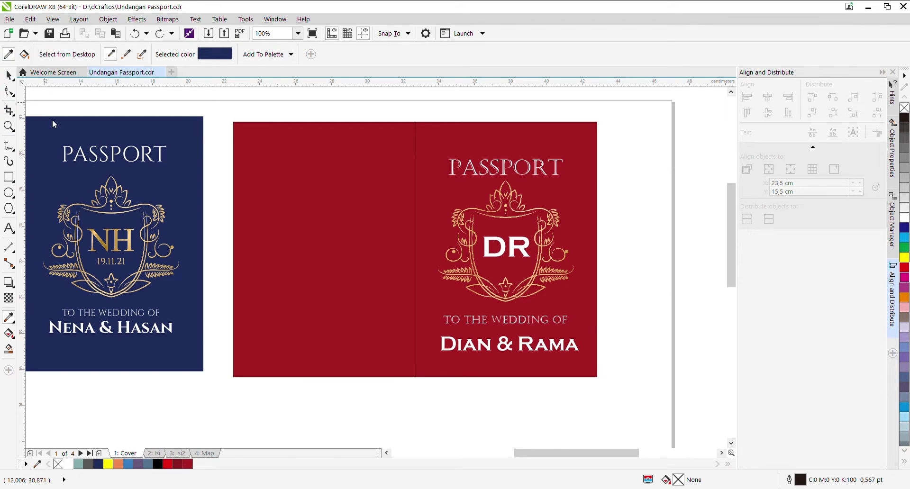
{"action": "left_click", "coordinate": [103, 252]}
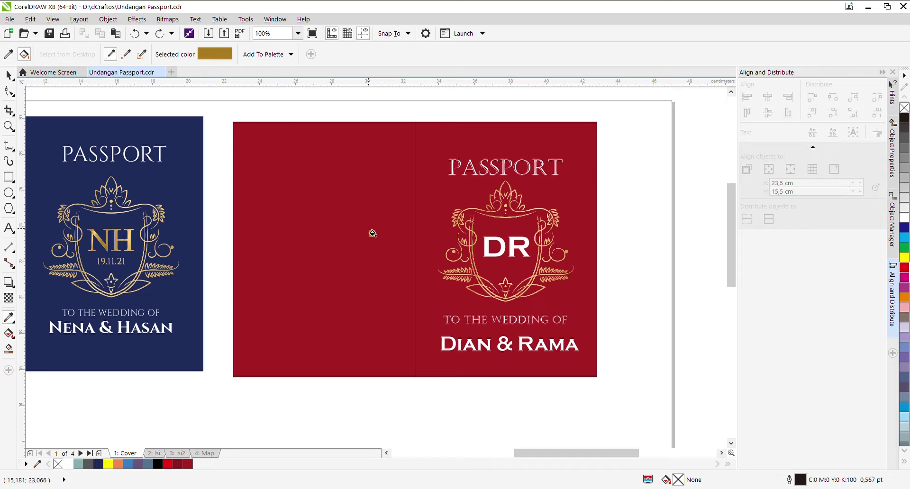
{"action": "left_click", "coordinate": [490, 258]}
{"action": "scroll", "coordinate": [496, 260], "scroll_direction": "up", "scroll_amount": 2}
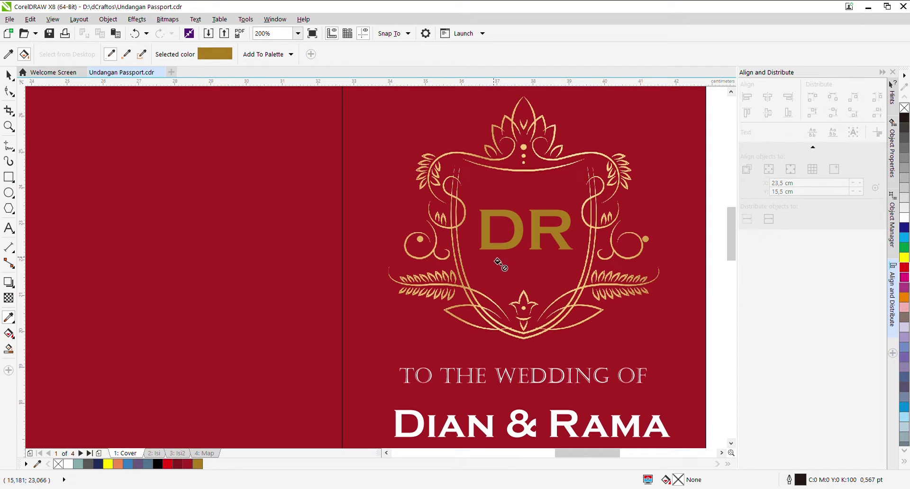
Step: Turn the monogram's gold fill into a fountain gradient with the Interactive Fill tool
{"action": "left_click", "coordinate": [8, 333]}
{"action": "left_click", "coordinate": [528, 230]}
{"action": "left_click_drag", "start_coordinate": [540, 286], "coordinate": [515, 212]}
{"action": "scroll", "coordinate": [536, 268], "scroll_direction": "down", "scroll_amount": 2}
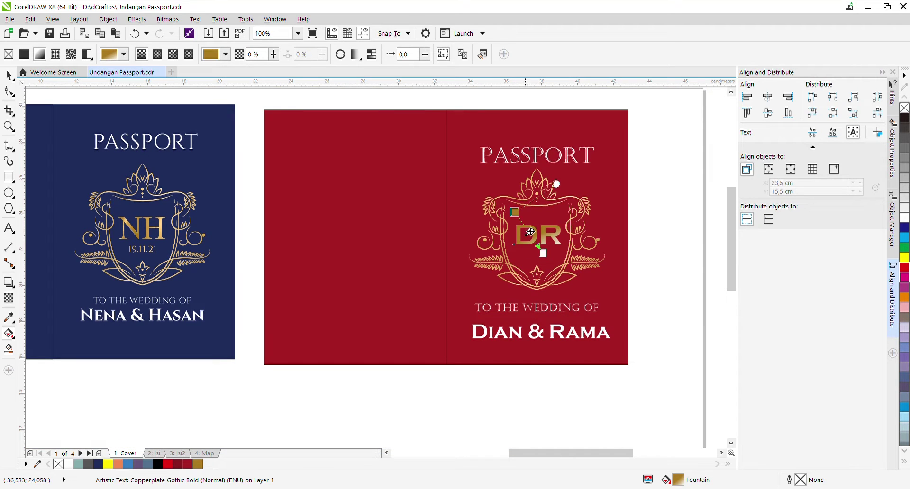
Step: Reposition the gradient's end points and sample gold shades from the NH crest into its stops
{"action": "left_click_drag", "start_coordinate": [543, 254], "coordinate": [552, 262]}
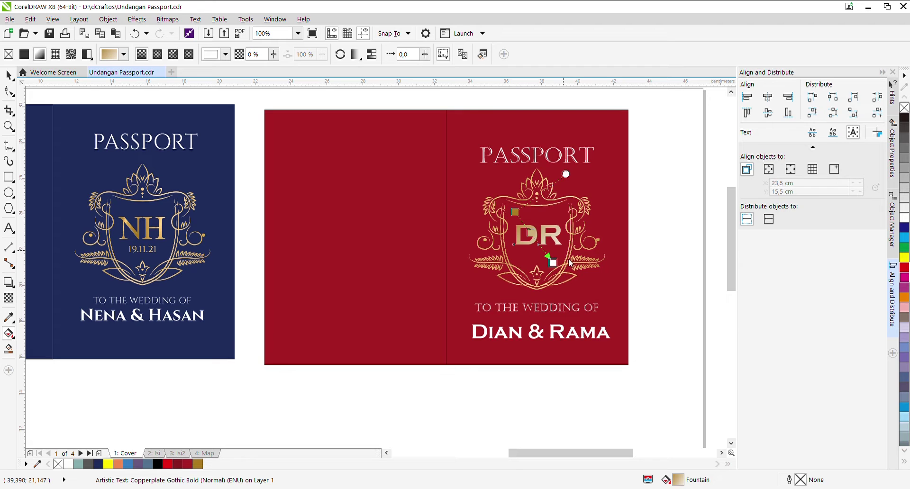
{"action": "left_click", "coordinate": [142, 246]}
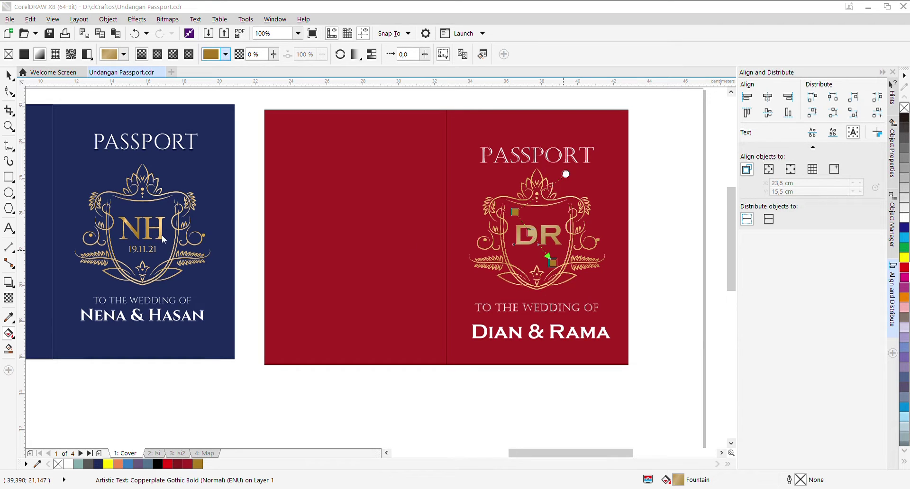
{"action": "left_click", "coordinate": [530, 233]}
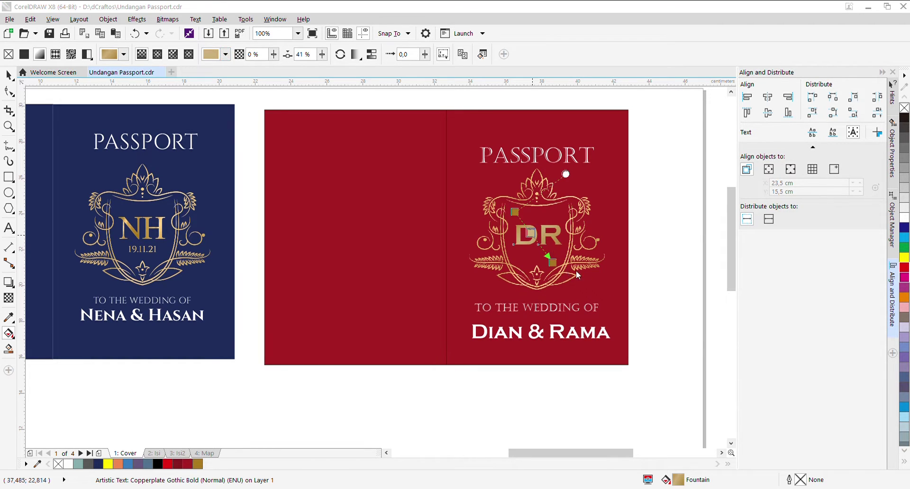
{"action": "left_click", "coordinate": [126, 225]}
{"action": "scroll", "coordinate": [588, 230], "scroll_direction": "up", "scroll_amount": 1}
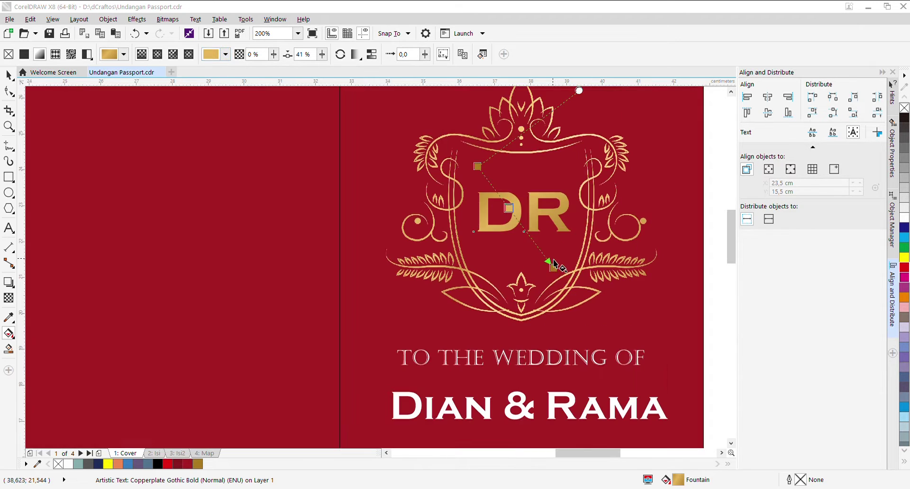
{"action": "left_click", "coordinate": [550, 260]}
{"action": "left_click_drag", "start_coordinate": [487, 184], "coordinate": [494, 191]}
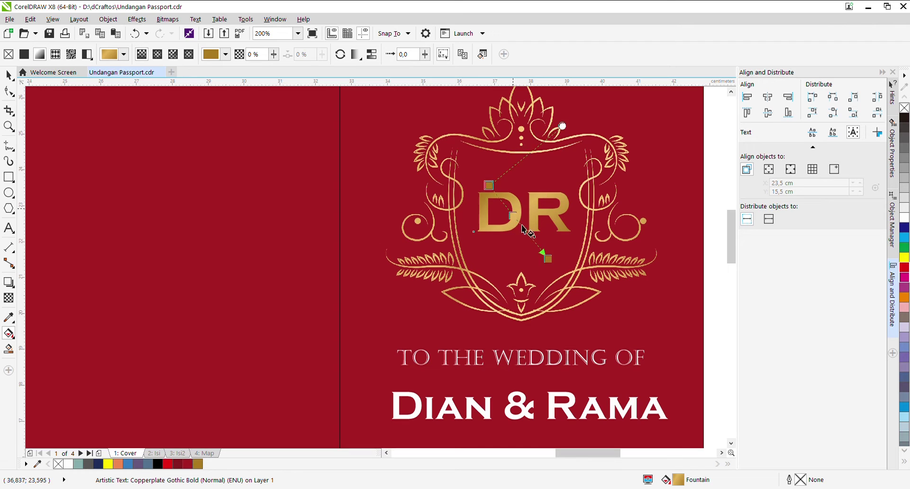
{"action": "left_click_drag", "start_coordinate": [549, 260], "coordinate": [533, 247]}
{"action": "left_click_drag", "start_coordinate": [494, 189], "coordinate": [518, 226]}
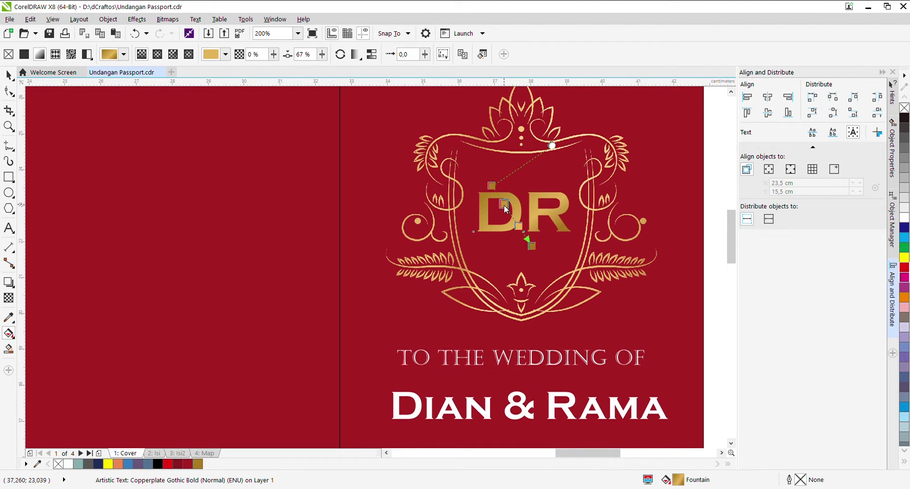
{"action": "left_click", "coordinate": [505, 204]}
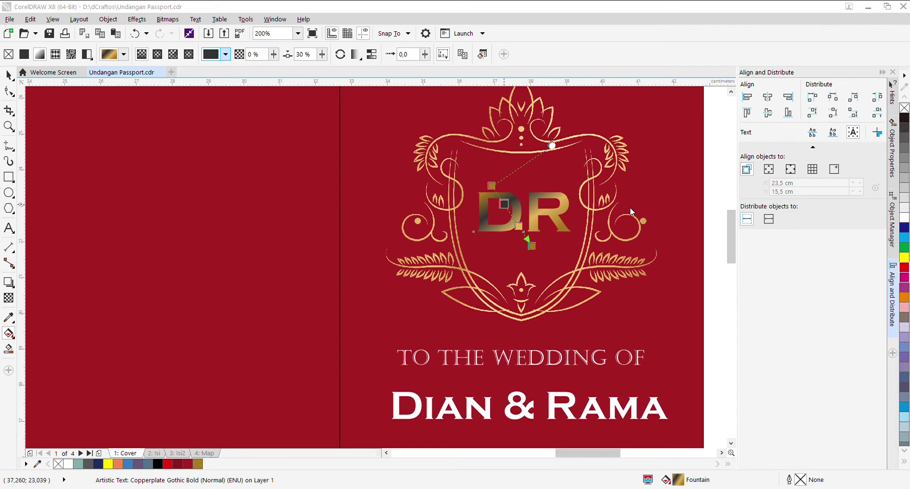
Step: Add a colour stop at 20% and shorten the gradient into a diagonal lighter-to-darker blend
{"action": "key", "text": "ctrl+z"}
{"action": "left_click", "coordinate": [514, 270]}
{"action": "left_click", "coordinate": [509, 219]}
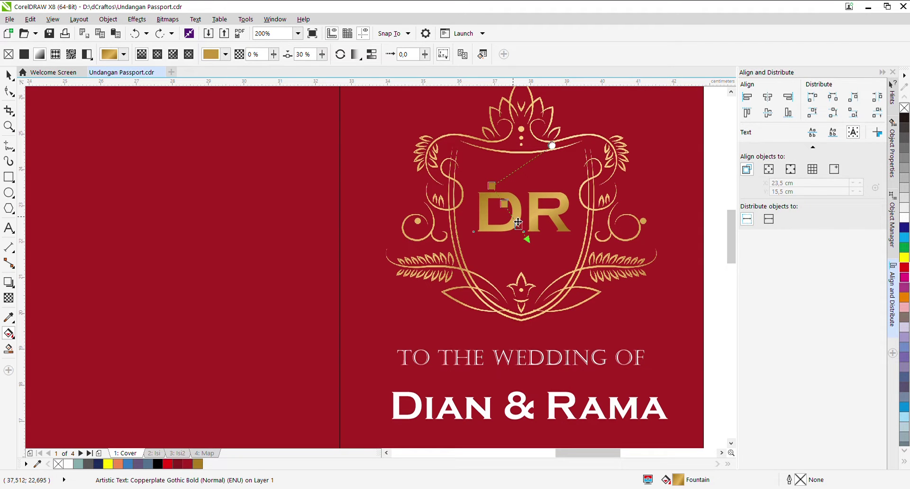
{"action": "double_click", "coordinate": [515, 219]}
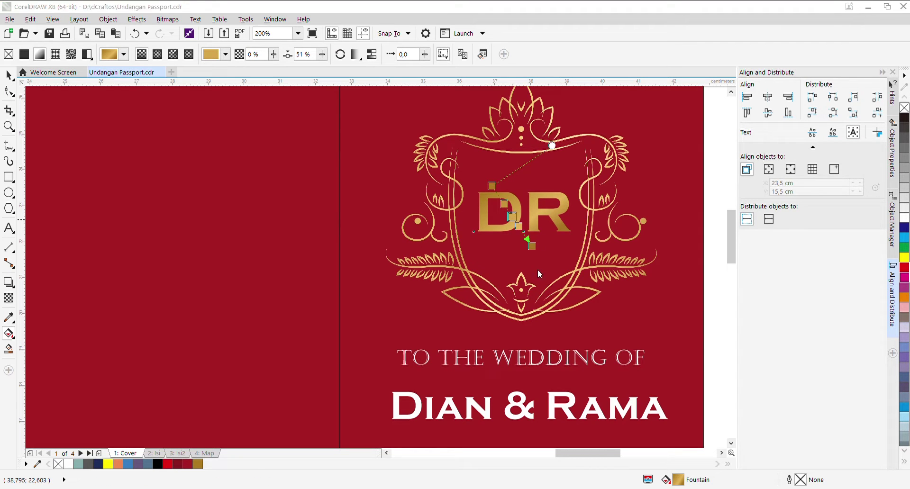
{"action": "left_click", "coordinate": [534, 244]}
{"action": "left_click_drag", "start_coordinate": [504, 204], "coordinate": [500, 198]}
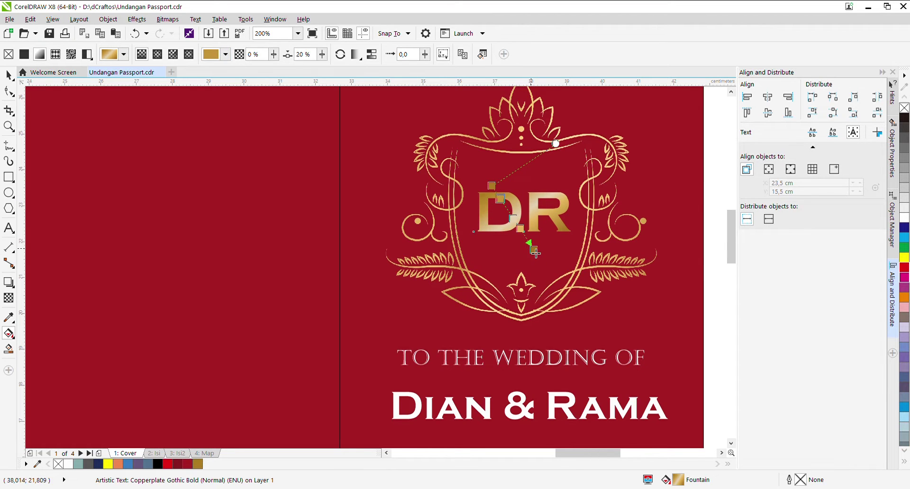
{"action": "left_click_drag", "start_coordinate": [535, 254], "coordinate": [523, 242]}
{"action": "left_click_drag", "start_coordinate": [498, 190], "coordinate": [503, 187]}
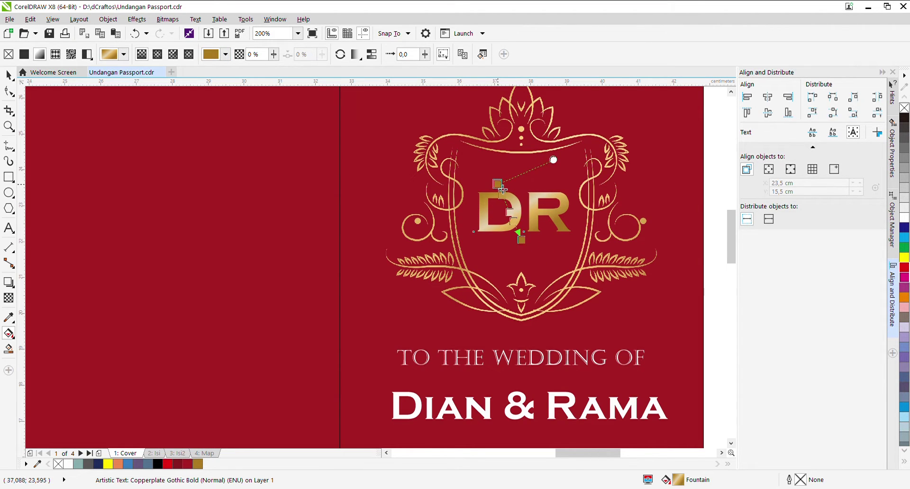
{"action": "key", "text": "F3"}
{"action": "left_click", "coordinate": [502, 185]}
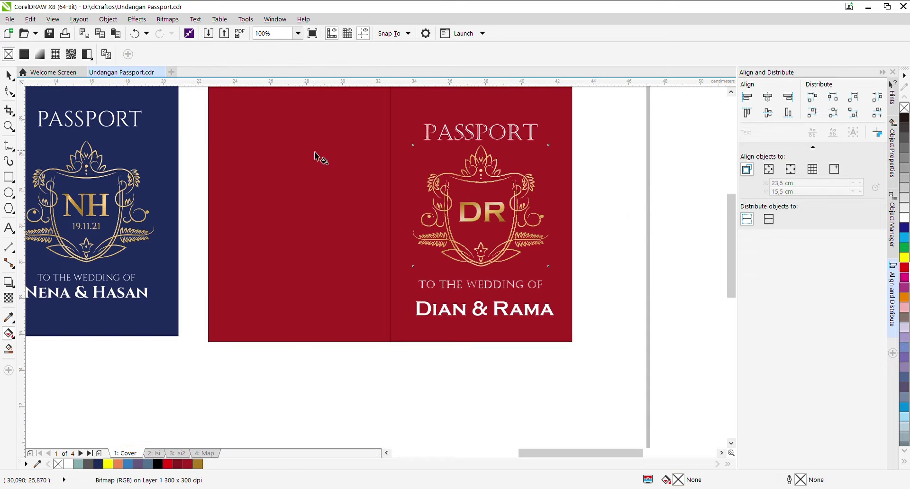
Step: Add the date 19.11.21 in the crest, shrunk and placed under the monogram
{"action": "left_click", "coordinate": [8, 75]}
{"action": "left_click", "coordinate": [662, 199]}
{"action": "scroll", "coordinate": [407, 222], "scroll_direction": "down", "scroll_amount": 2}
{"action": "scroll", "coordinate": [393, 199], "scroll_direction": "up", "scroll_amount": 1}
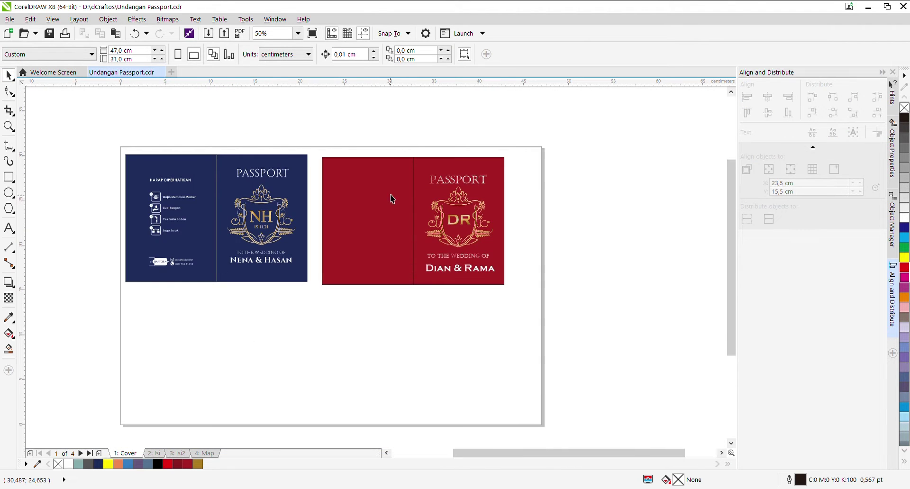
{"action": "key", "text": "z"}
{"action": "left_click_drag", "start_coordinate": [116, 144], "coordinate": [526, 299]}
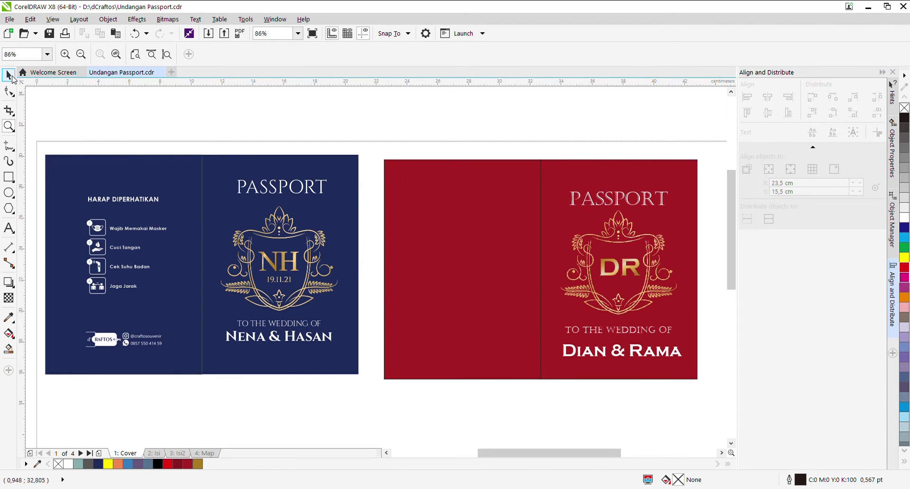
{"action": "left_click", "coordinate": [9, 75]}
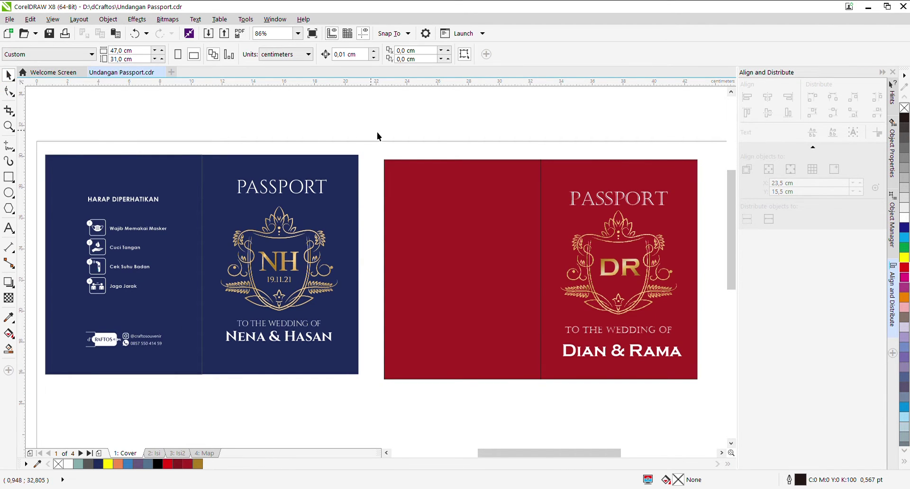
{"action": "left_click", "coordinate": [8, 228]}
{"action": "left_click", "coordinate": [608, 286]}
{"action": "type", "text": "19.11.21"}
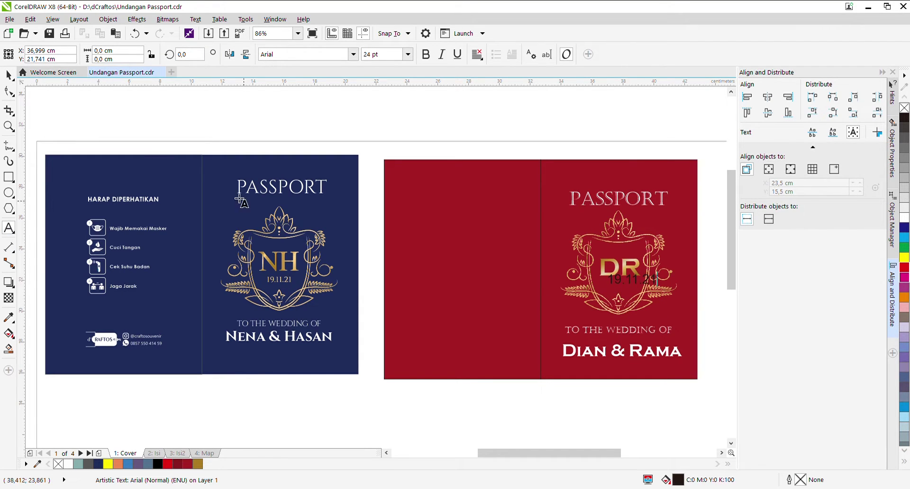
{"action": "left_click", "coordinate": [8, 75]}
{"action": "scroll", "coordinate": [661, 296], "scroll_direction": "up", "scroll_amount": 4}
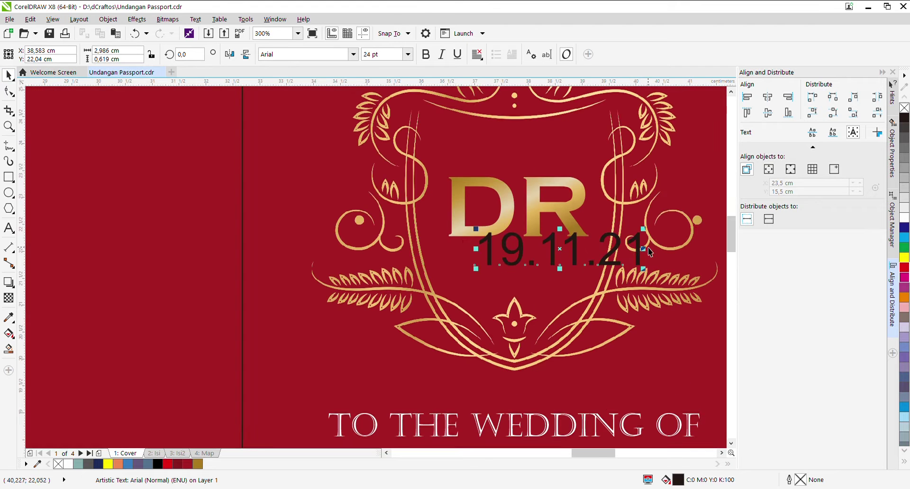
{"action": "left_click_drag", "start_coordinate": [643, 229], "coordinate": [512, 273]}
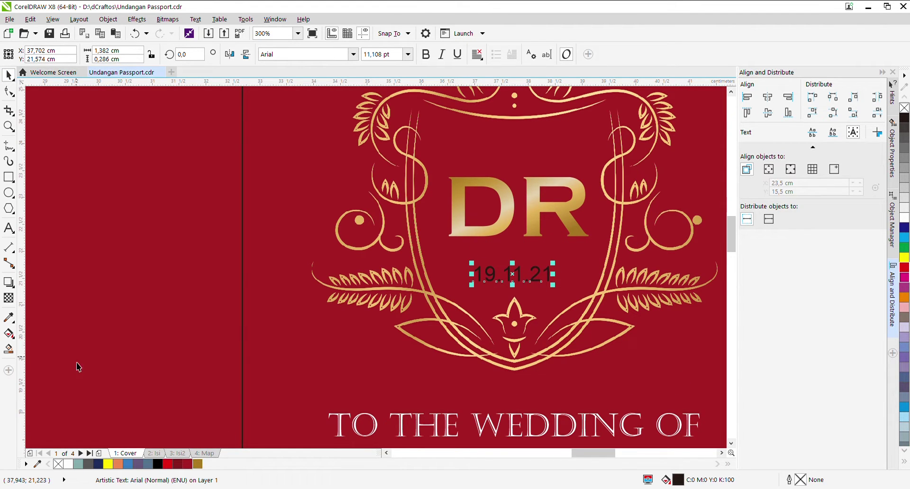
Step: Give the date the monogram's gold colour using the eyedropper
{"action": "left_click", "coordinate": [6, 318]}
{"action": "left_click", "coordinate": [463, 229]}
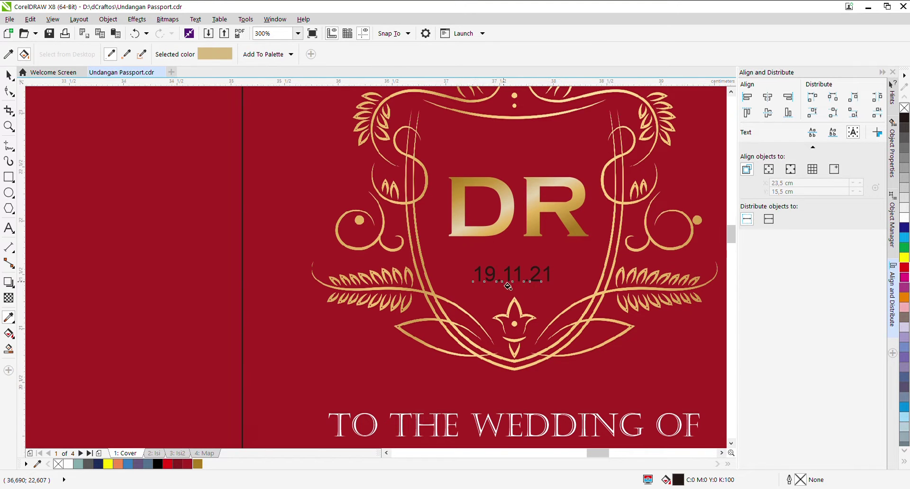
{"action": "scroll", "coordinate": [509, 284], "scroll_direction": "up", "scroll_amount": 5}
{"action": "left_click", "coordinate": [426, 254]}
{"action": "scroll", "coordinate": [451, 261], "scroll_direction": "down", "scroll_amount": 7}
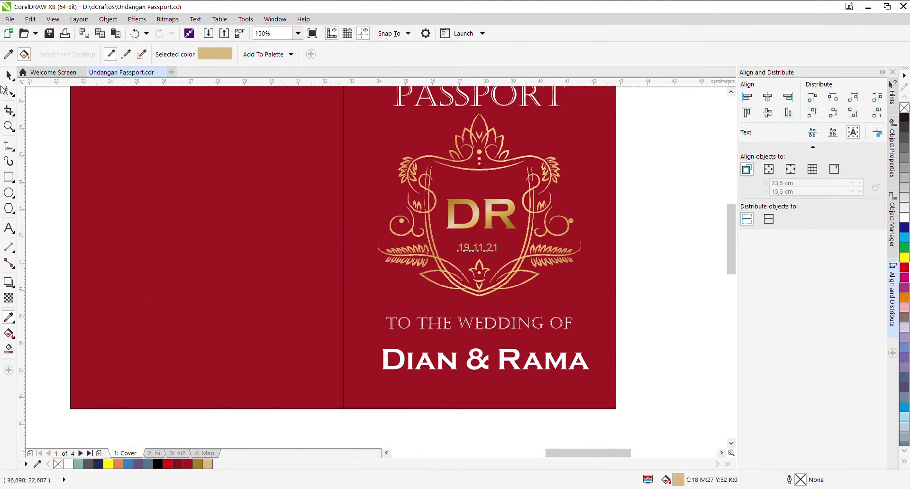
{"action": "left_click", "coordinate": [8, 75]}
{"action": "left_click", "coordinate": [642, 212]}
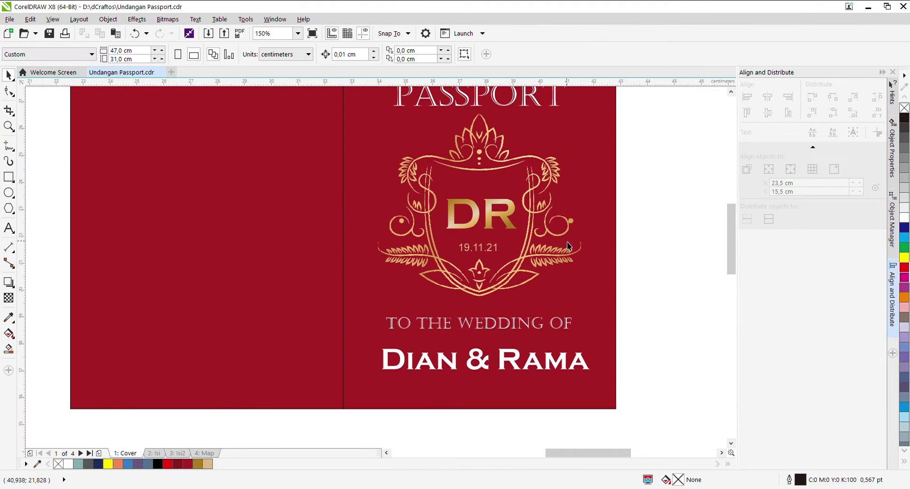
Step: Centre the date horizontally on the right page background
{"action": "left_click", "coordinate": [490, 257]}
{"action": "left_click", "coordinate": [608, 226], "text": "shift"}
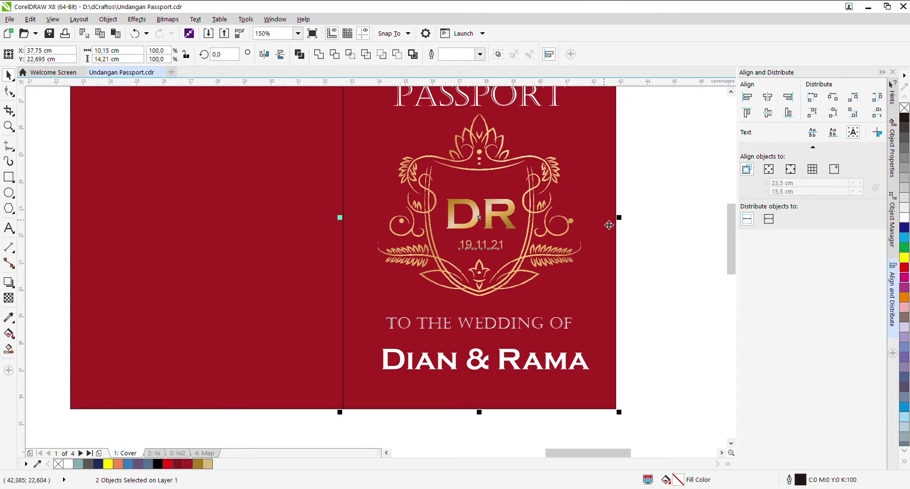
{"action": "left_click", "coordinate": [768, 97]}
{"action": "left_click", "coordinate": [691, 154]}
{"action": "scroll", "coordinate": [663, 281], "scroll_direction": "down", "scroll_amount": 2}
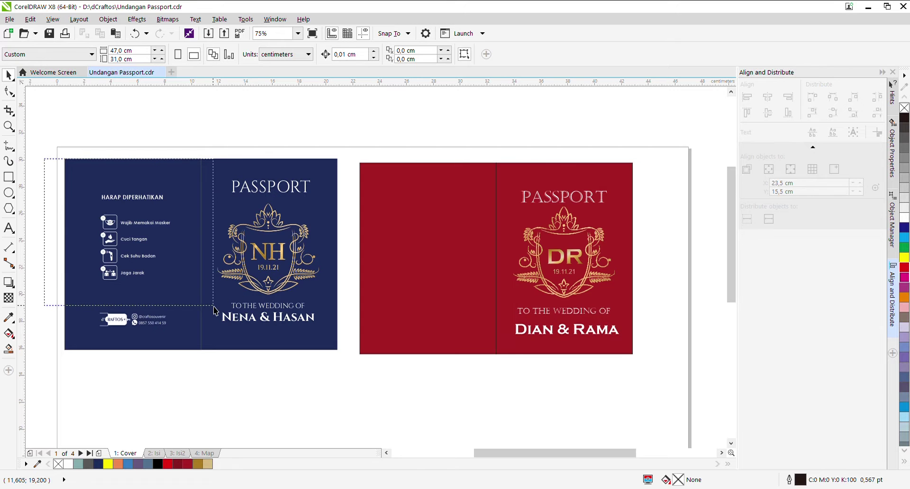
Step: Paste the HARAP DIPERHATIKAN health-protocol list onto the red cover, make it white and shrink it
{"action": "key", "text": "ctrl+v"}
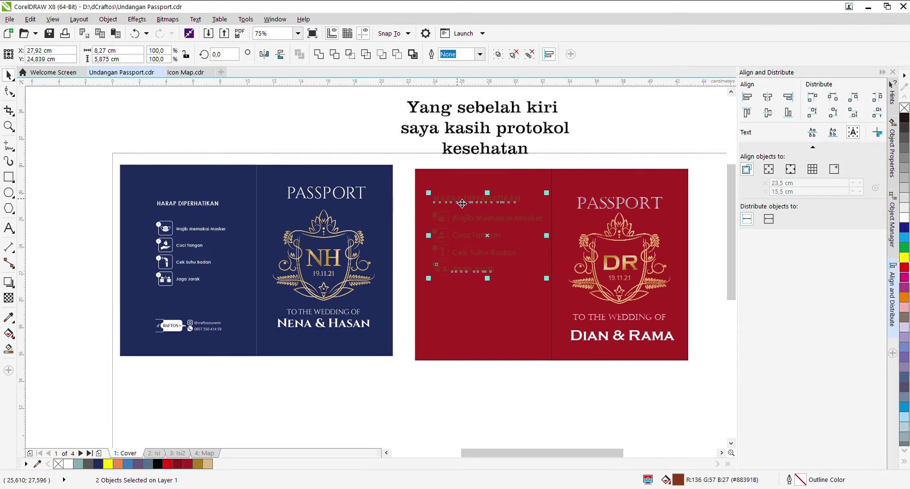
{"action": "left_click", "coordinate": [67, 464]}
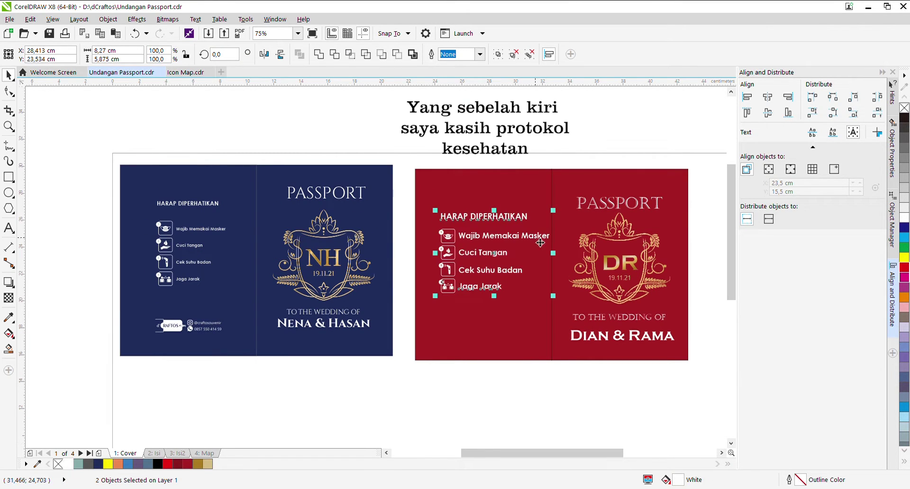
{"action": "mouse_move", "coordinate": [554, 296]}
{"action": "left_mouse_down"}
{"action": "mouse_move", "coordinate": [494, 233]}
{"action": "mouse_move", "coordinate": [486, 254]}
{"action": "mouse_move", "coordinate": [516, 242]}
{"action": "mouse_move", "coordinate": [534, 199]}
{"action": "left_mouse_up"}
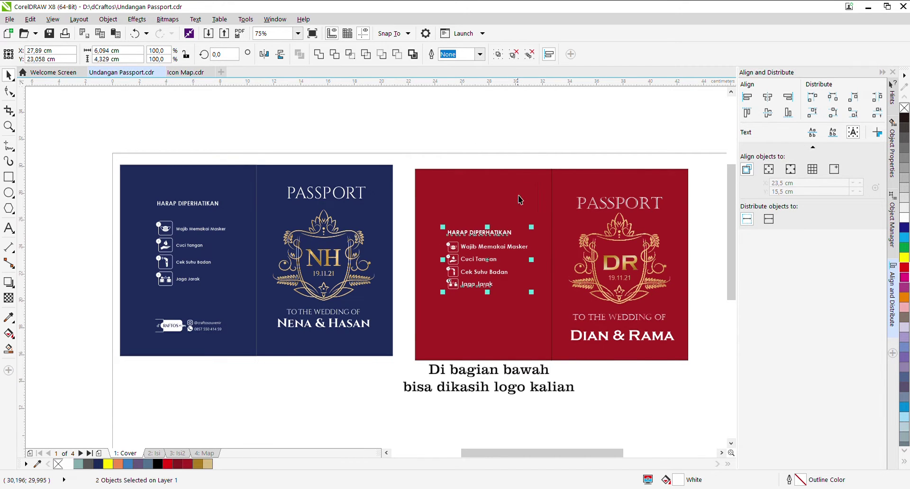
Step: Check the heading, icon list and whole health-protocol group by selecting them, then deselect
{"action": "left_click", "coordinate": [502, 232], "text": "ctrl"}
{"action": "scroll", "coordinate": [504, 228], "scroll_direction": "up", "scroll_amount": 2}
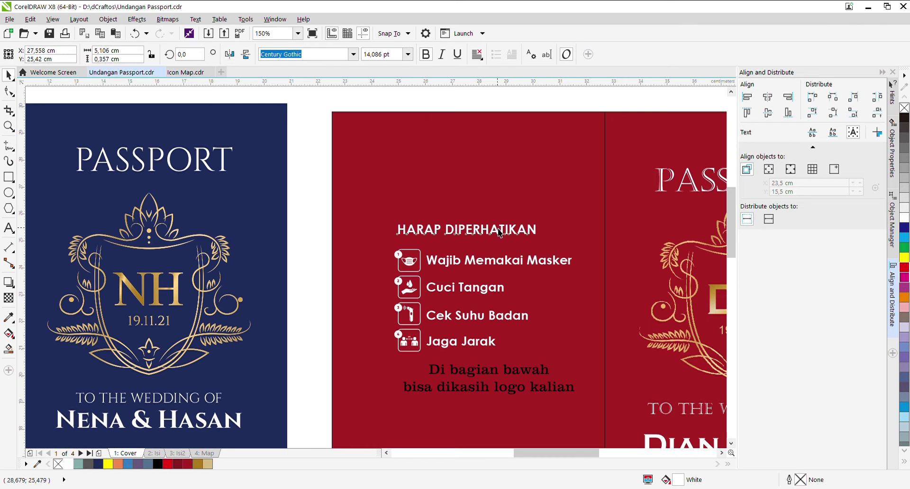
{"action": "scroll", "coordinate": [505, 212], "scroll_direction": "down", "scroll_amount": 2}
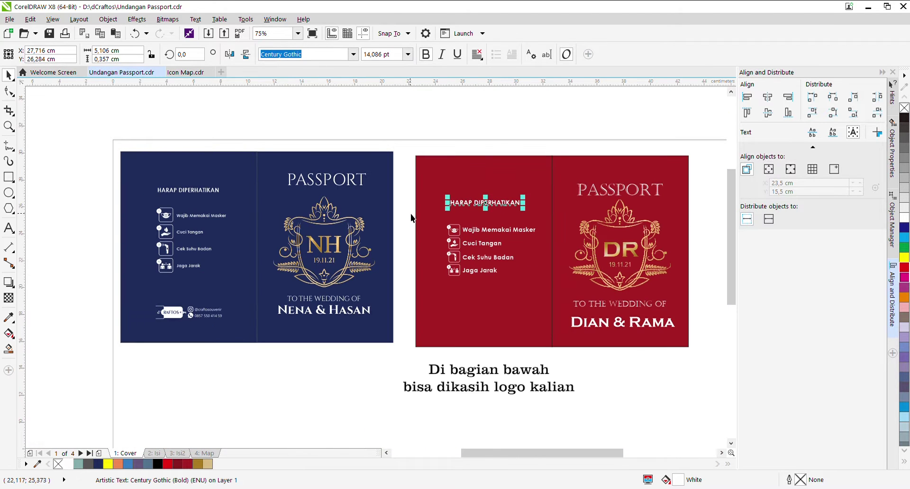
{"action": "left_click_drag", "start_coordinate": [412, 218], "coordinate": [555, 308]}
{"action": "left_click", "coordinate": [496, 205]}
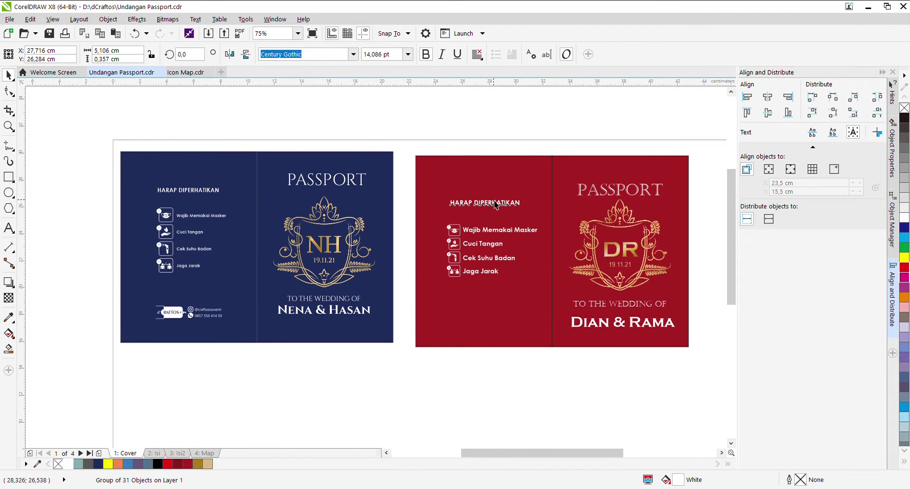
{"action": "left_click", "coordinate": [502, 137]}
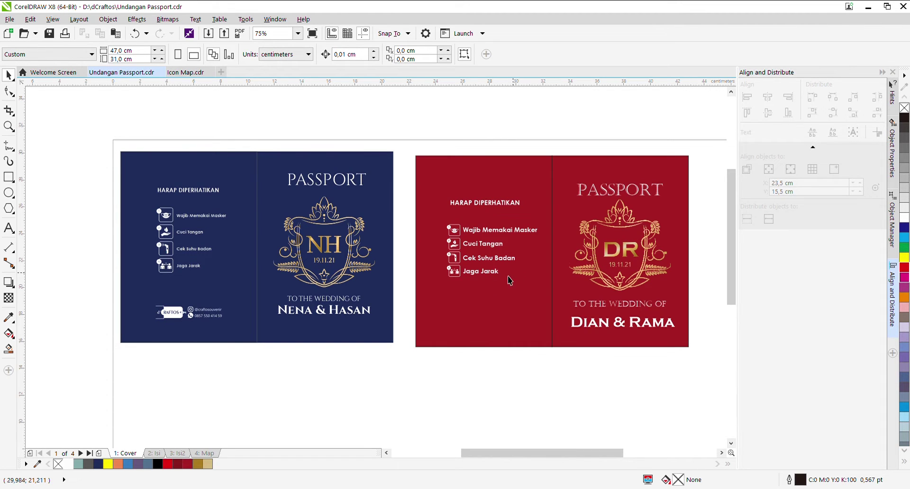
{"action": "scroll", "coordinate": [412, 280], "scroll_direction": "down", "scroll_amount": 2}
{"action": "scroll", "coordinate": [430, 291], "scroll_direction": "up", "scroll_amount": 2}
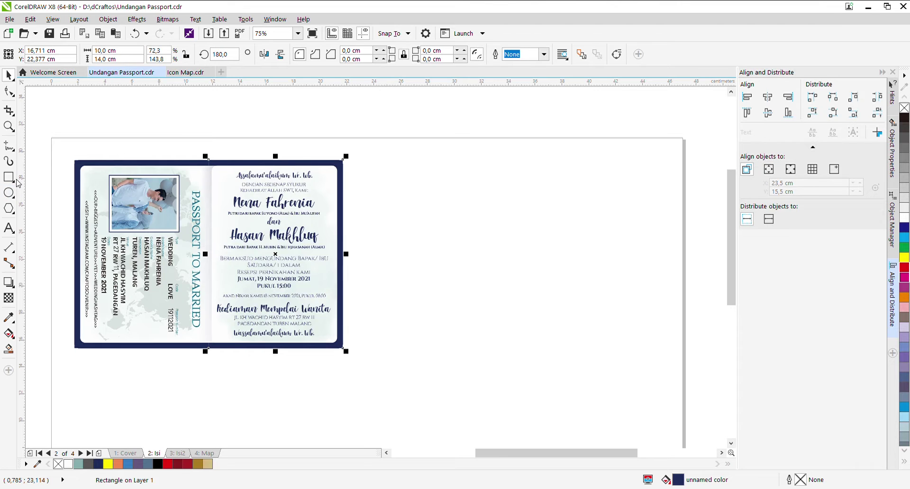
Step: Draw a 10 × 14 cm rectangle on the right of the page and fill it with the cover's dark red
{"action": "left_click", "coordinate": [8, 177]}
{"action": "left_click_drag", "start_coordinate": [534, 170], "coordinate": [666, 356]}
{"action": "left_click", "coordinate": [109, 51]}
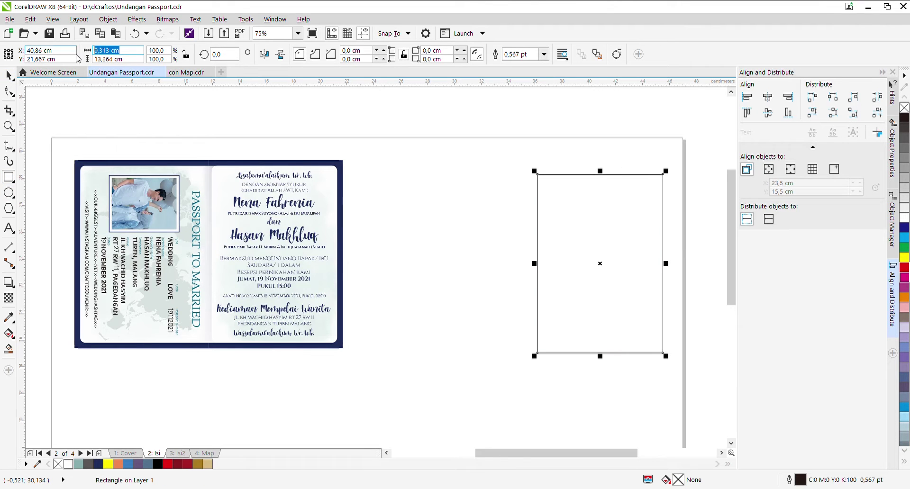
{"action": "type", "text": "10"}
{"action": "key", "text": "Tab"}
{"action": "type", "text": "14"}
{"action": "key", "text": "Return"}
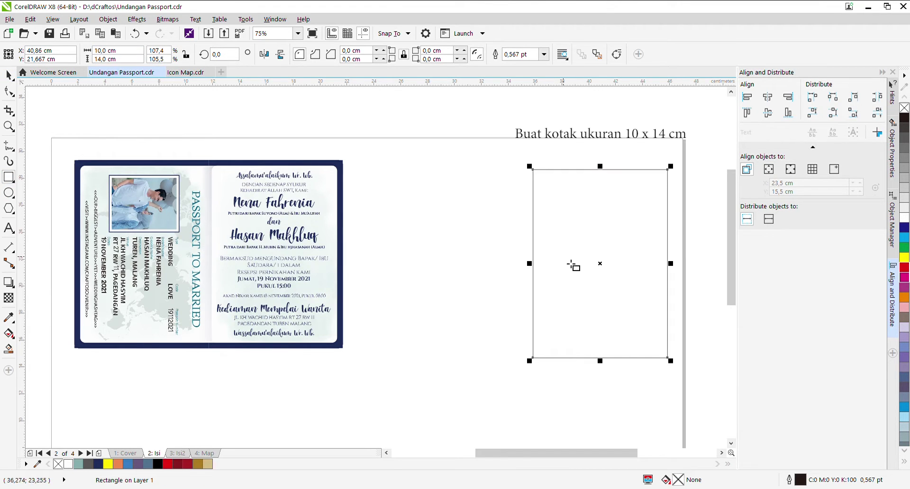
{"action": "left_click_drag", "start_coordinate": [600, 264], "coordinate": [589, 248]}
{"action": "left_click", "coordinate": [9, 76]}
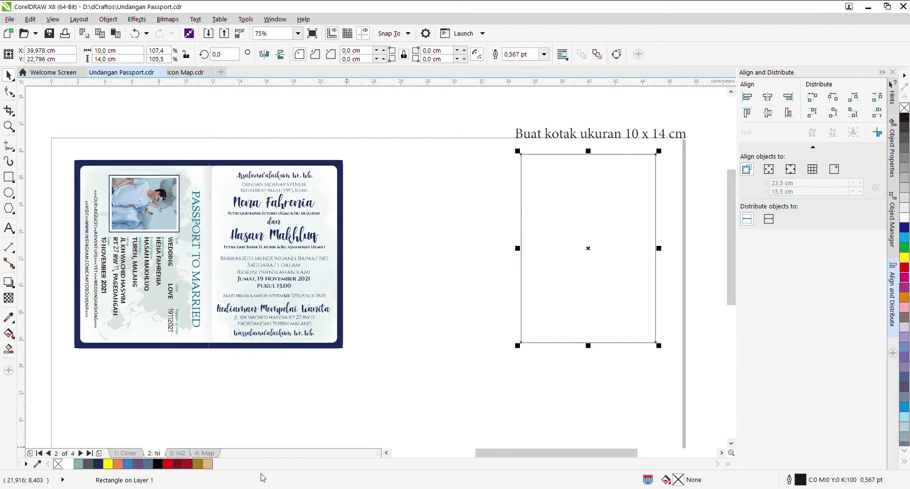
{"action": "left_click", "coordinate": [187, 464]}
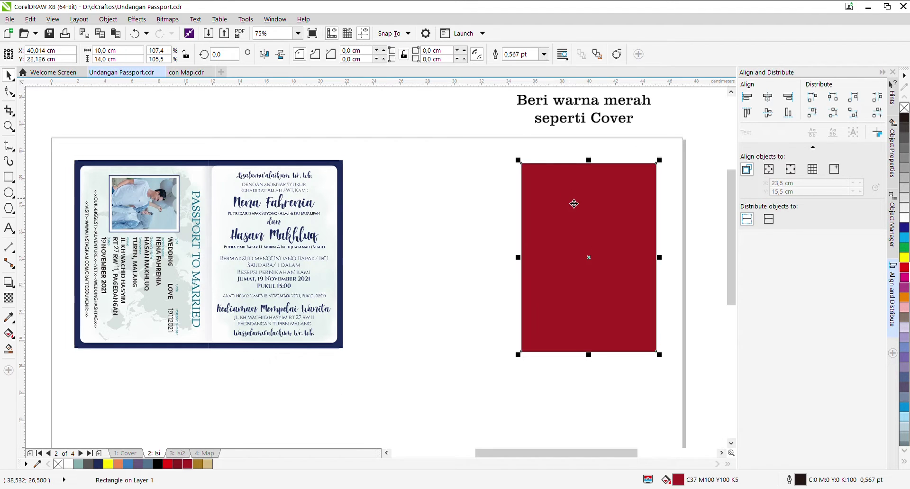
Step: Make a smaller white copy inside the red rectangle, stretched slightly taller
{"action": "scroll", "coordinate": [673, 165], "scroll_direction": "up", "scroll_amount": 2}
{"action": "left_click_drag", "start_coordinate": [643, 141], "coordinate": [633, 157]}
{"action": "scroll", "coordinate": [506, 157], "scroll_direction": "down", "scroll_amount": 2}
{"action": "left_click", "coordinate": [71, 464]}
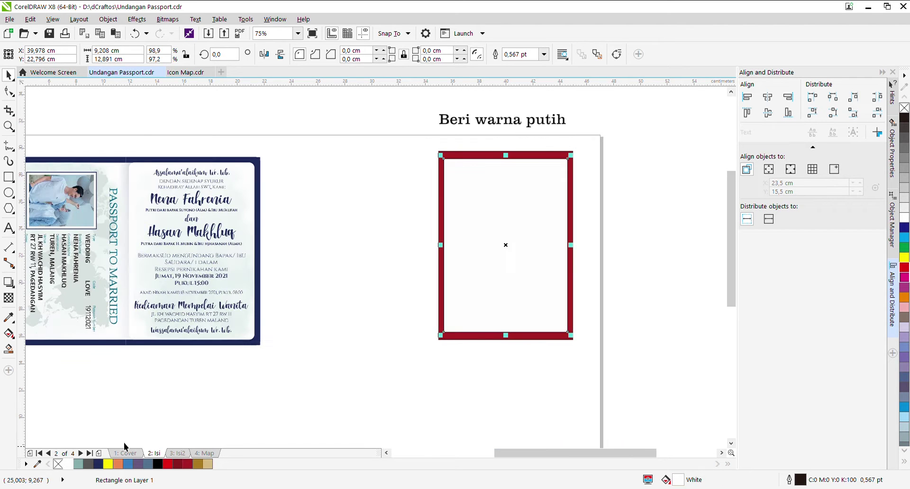
{"action": "scroll", "coordinate": [424, 175], "scroll_direction": "up", "scroll_amount": 2}
{"action": "scroll", "coordinate": [425, 185], "scroll_direction": "down", "scroll_amount": 2}
{"action": "scroll", "coordinate": [426, 185], "scroll_direction": "up", "scroll_amount": 2}
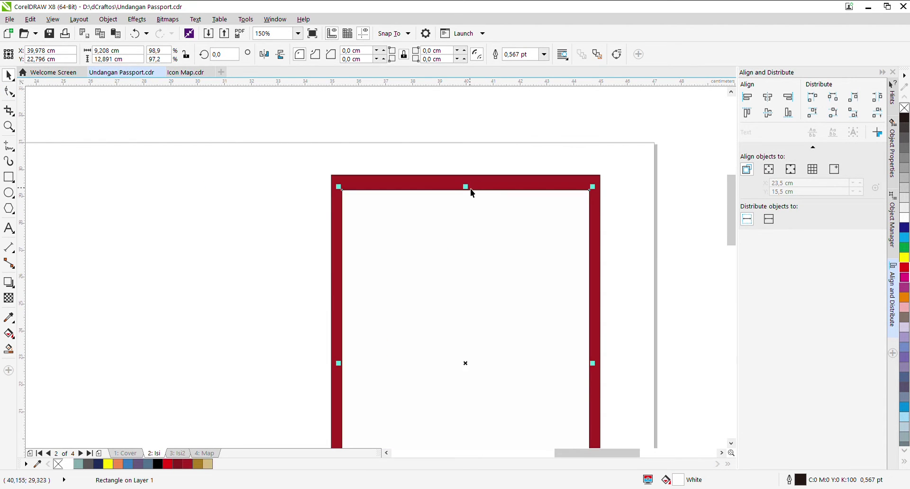
{"action": "left_click_drag", "start_coordinate": [470, 189], "coordinate": [474, 187]}
{"action": "scroll", "coordinate": [389, 238], "scroll_direction": "down", "scroll_amount": 2}
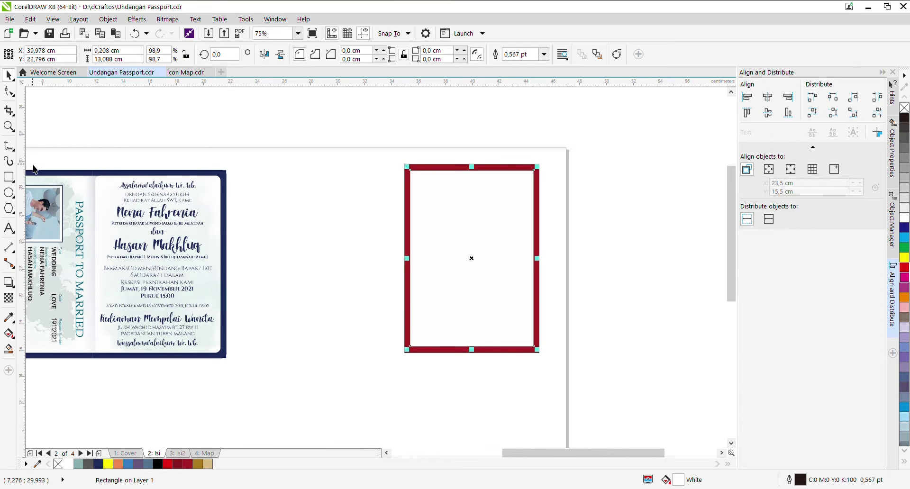
Step: Round the corners of the white inner rectangle equally
{"action": "left_click", "coordinate": [9, 91]}
{"action": "scroll", "coordinate": [548, 178], "scroll_direction": "up", "scroll_amount": 2}
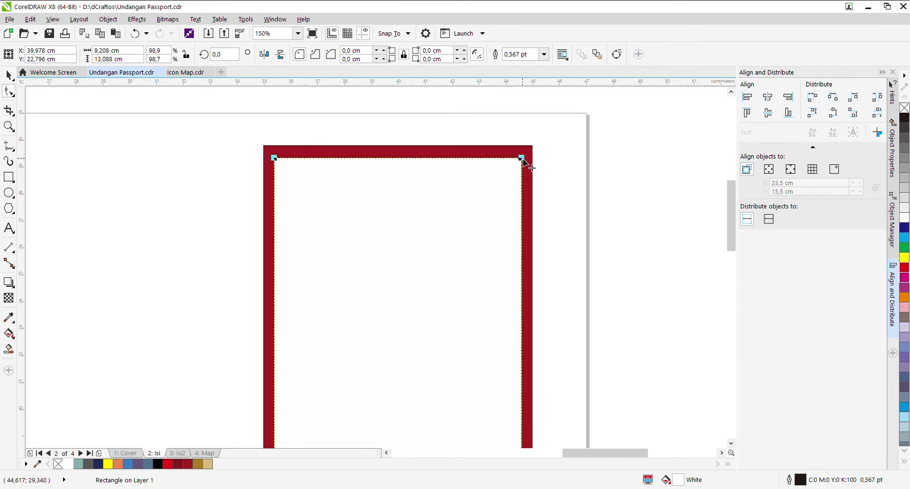
{"action": "left_click_drag", "start_coordinate": [524, 162], "coordinate": [524, 178]}
{"action": "key", "text": "ctrl+z"}
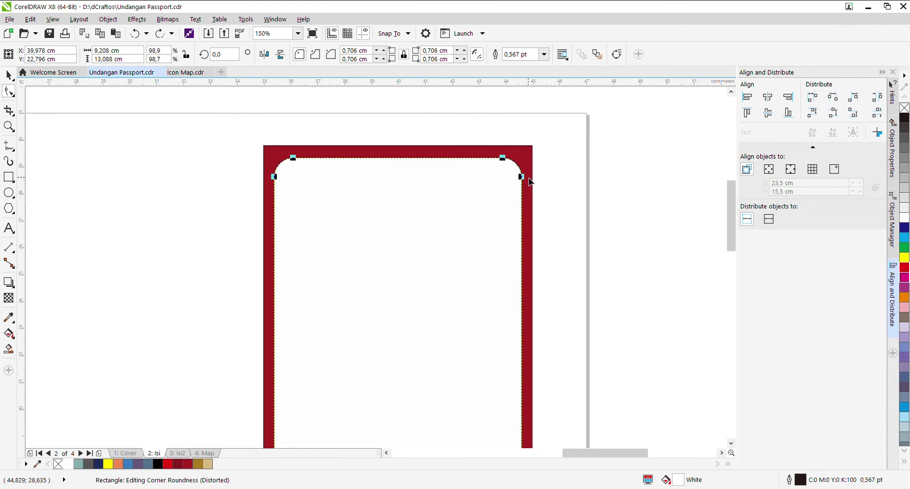
{"action": "scroll", "coordinate": [530, 180], "scroll_direction": "down", "scroll_amount": 2}
{"action": "scroll", "coordinate": [530, 181], "scroll_direction": "up", "scroll_amount": 2}
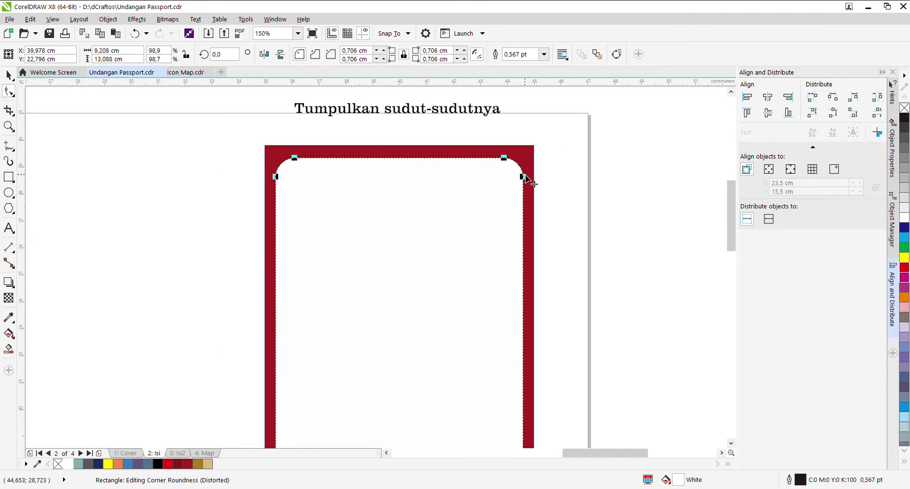
{"action": "left_click", "coordinate": [9, 75]}
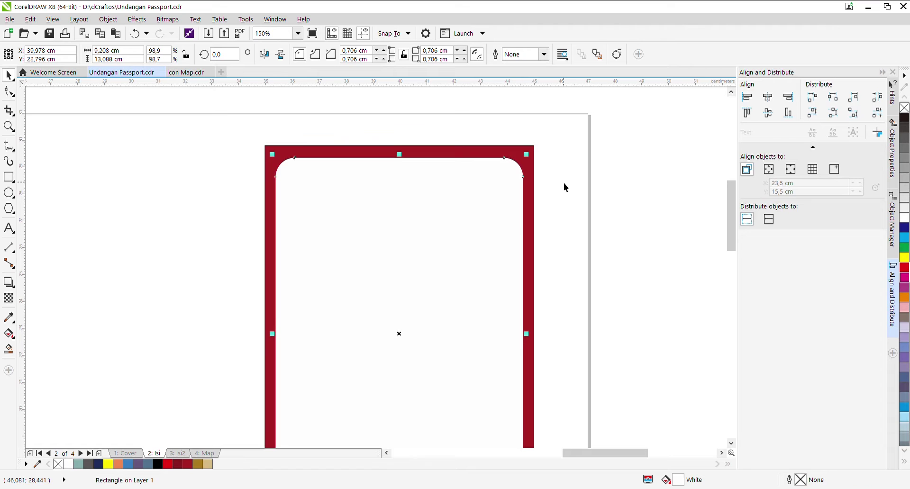
{"action": "scroll", "coordinate": [565, 183], "scroll_direction": "down", "scroll_amount": 2}
{"action": "left_click", "coordinate": [610, 175]}
Step: Mirror a copy of the red passport panel beside the original
{"action": "left_click_drag", "start_coordinate": [636, 383], "coordinate": [256, 138]}
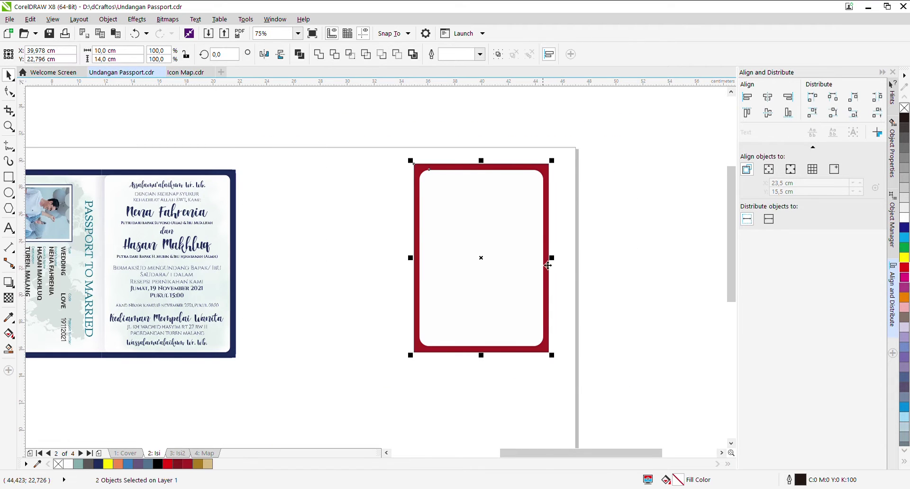
{"action": "left_click_drag", "start_coordinate": [549, 258], "coordinate": [420, 256]}
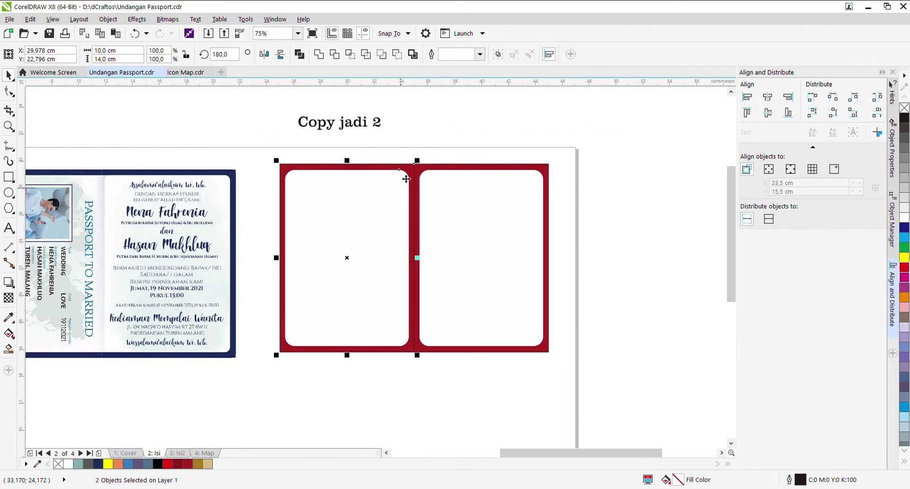
{"action": "left_click", "coordinate": [371, 212]}
{"action": "left_click", "coordinate": [386, 134]}
{"action": "left_click", "coordinate": [195, 76]}
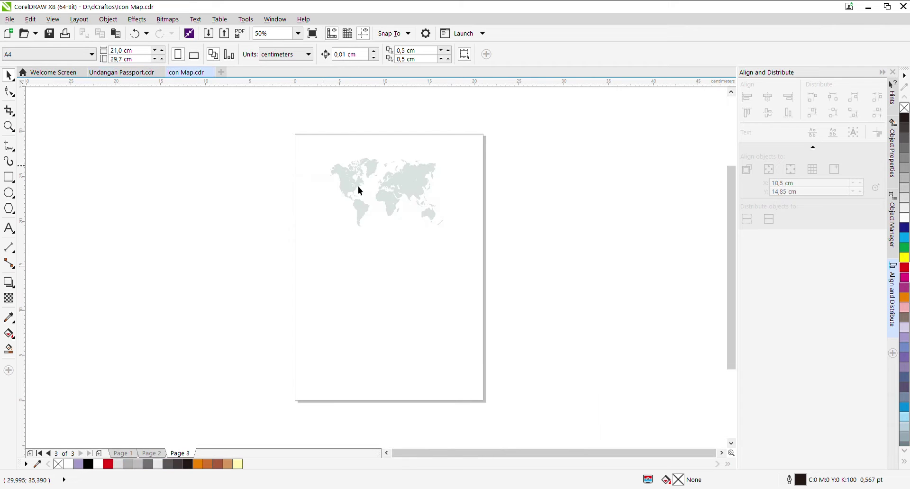
Step: Copy the world map from Icon Map into the passport invitation over the left card
{"action": "left_click", "coordinate": [411, 198]}
{"action": "left_click", "coordinate": [121, 76]}
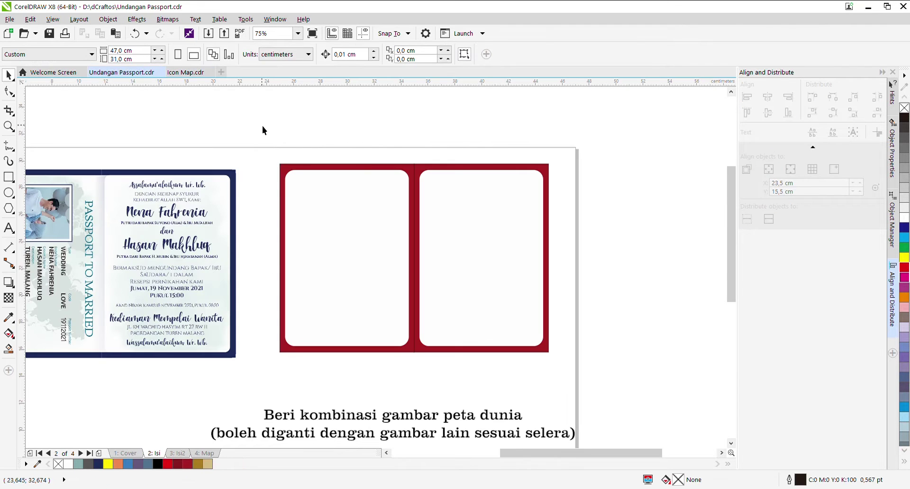
{"action": "key", "text": "ctrl+v"}
{"action": "left_click_drag", "start_coordinate": [326, 229], "coordinate": [387, 244]}
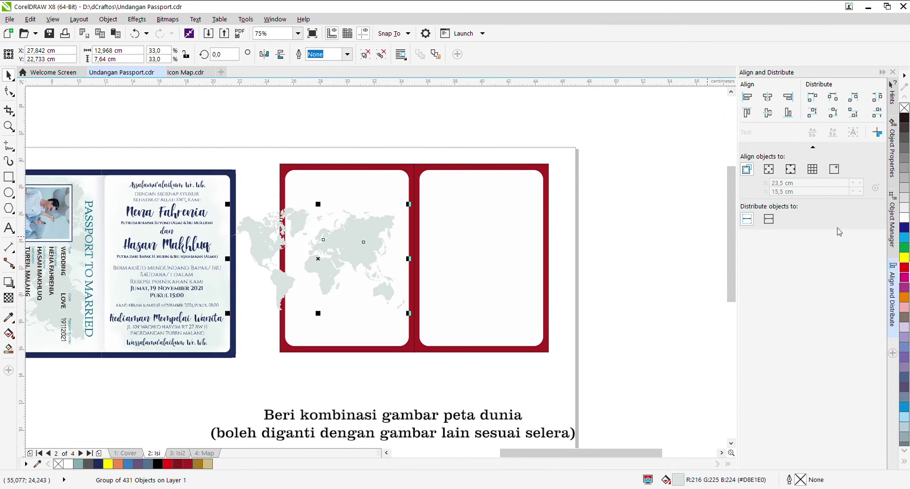
Step: Recolour the world map pale pink and rotate it to 270°
{"action": "left_click", "coordinate": [905, 298]}
{"action": "left_click", "coordinate": [905, 308]}
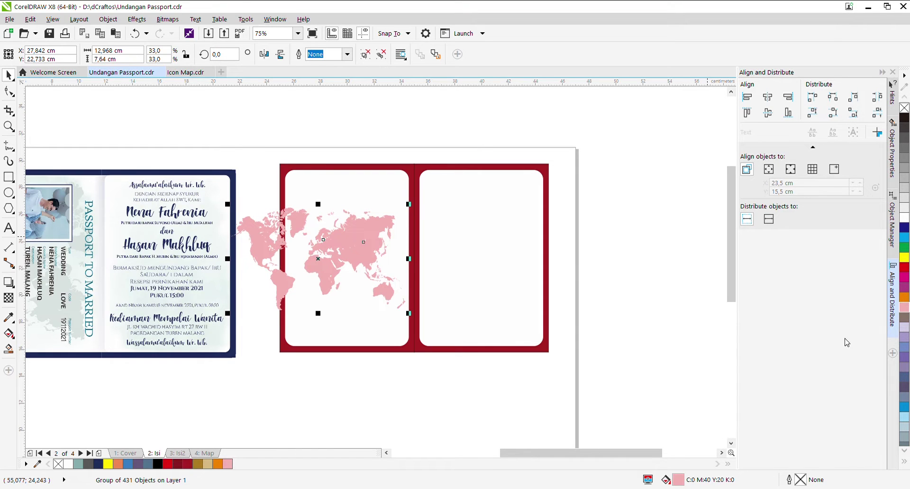
{"action": "left_click_drag", "start_coordinate": [329, 221], "coordinate": [352, 229]}
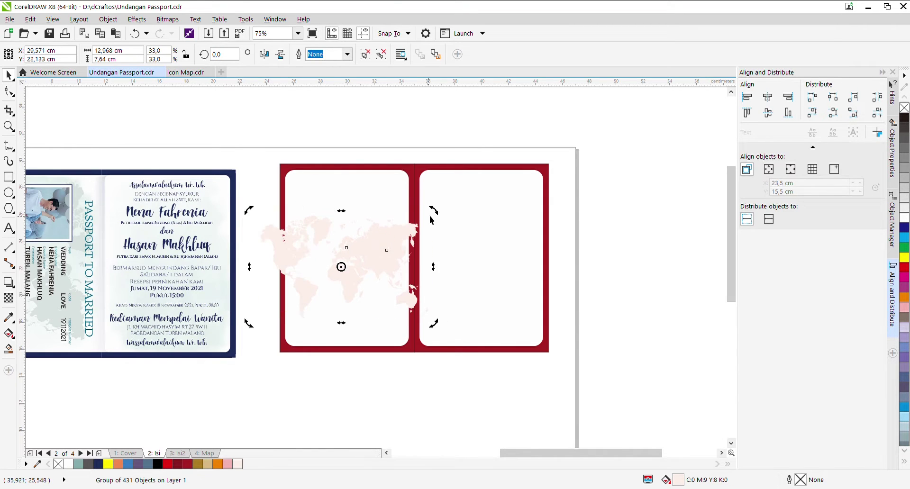
{"action": "left_click_drag", "start_coordinate": [431, 212], "coordinate": [375, 338]}
{"action": "left_click_drag", "start_coordinate": [370, 215], "coordinate": [376, 200]}
Step: PowerClip the pink map inside the left white card
{"action": "key", "text": "Escape"}
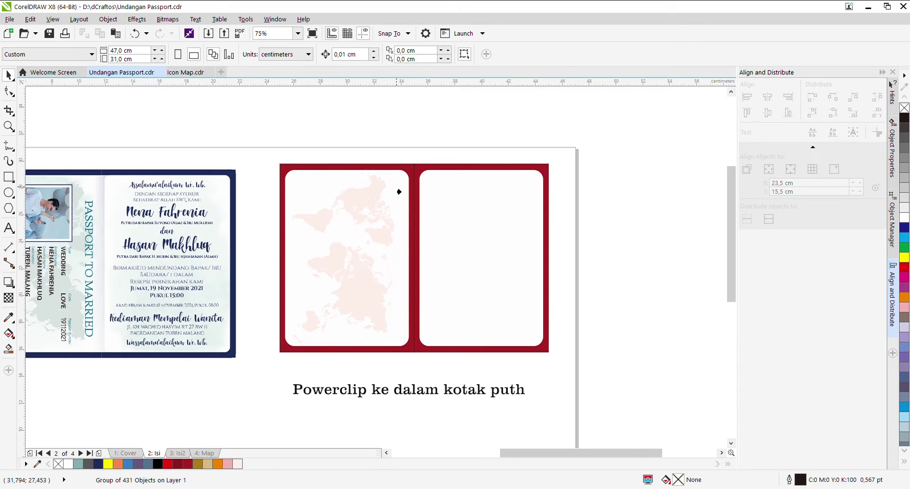
{"action": "left_click", "coordinate": [398, 195]}
{"action": "left_click", "coordinate": [454, 234]}
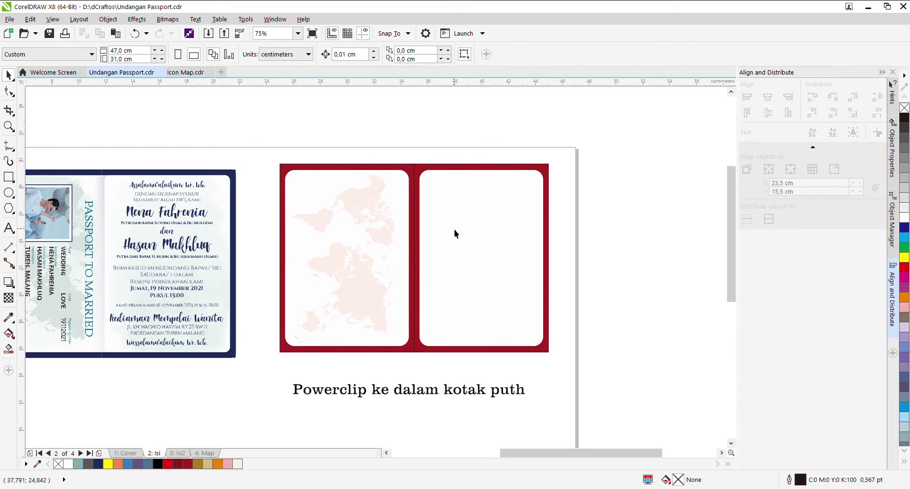
{"action": "left_click", "coordinate": [366, 202]}
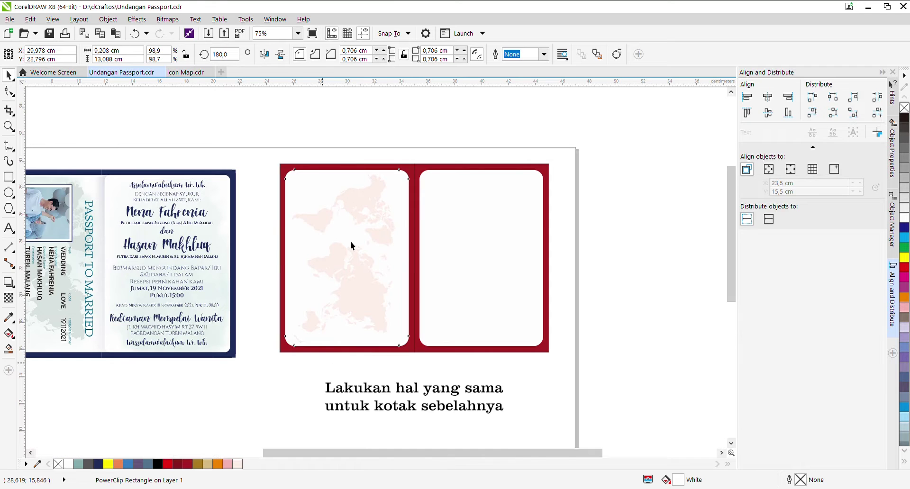
{"action": "left_click", "coordinate": [363, 211], "text": "ctrl"}
{"action": "left_click", "coordinate": [354, 377], "text": "ctrl"}
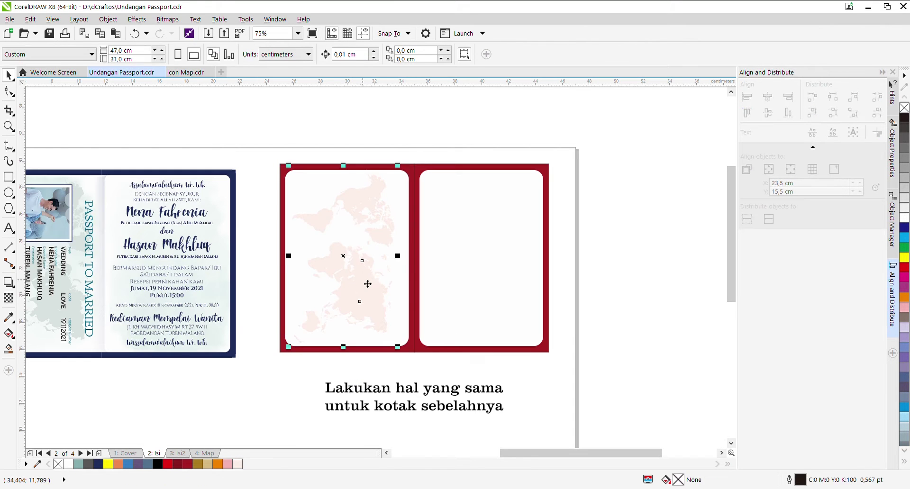
Step: Place a flipped copy of the map onto the right card and clip it inside
{"action": "left_click_drag", "start_coordinate": [350, 260], "coordinate": [486, 259]}
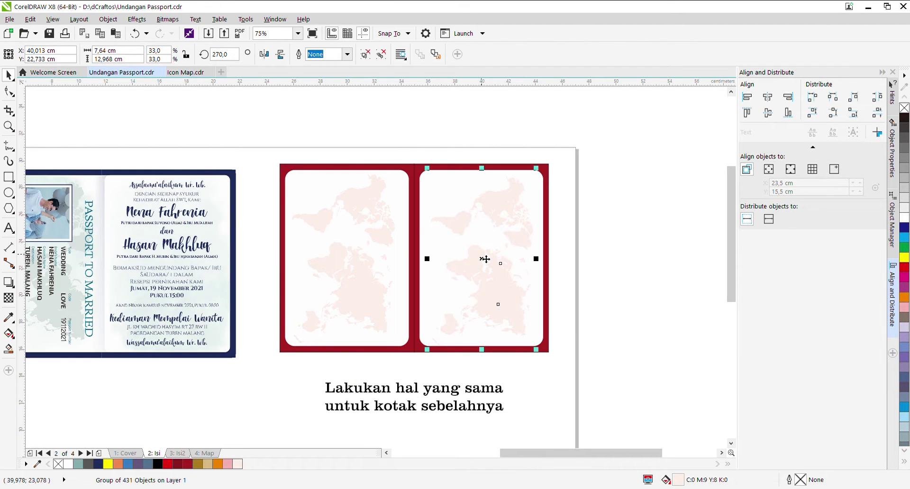
{"action": "left_click", "coordinate": [264, 54]}
{"action": "left_click", "coordinate": [280, 54]}
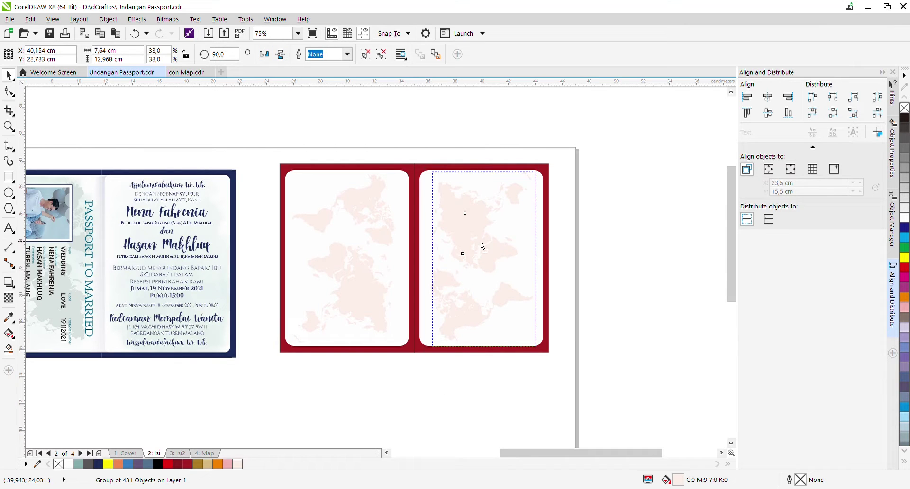
{"action": "left_click_drag", "start_coordinate": [481, 241], "coordinate": [487, 247]}
{"action": "key", "text": "Escape"}
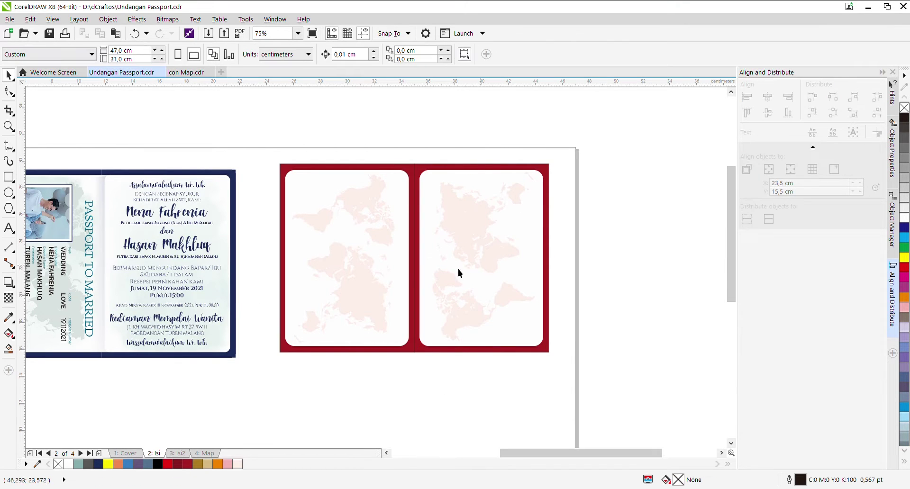
{"action": "left_click", "coordinate": [8, 228]}
Step: Add the greeting 'Assalamualaikum' and move it, smaller, into the right card
{"action": "scroll", "coordinate": [256, 206], "scroll_direction": "up", "scroll_amount": 2}
{"action": "scroll", "coordinate": [335, 220], "scroll_direction": "down", "scroll_amount": 2}
{"action": "left_click", "coordinate": [394, 128]}
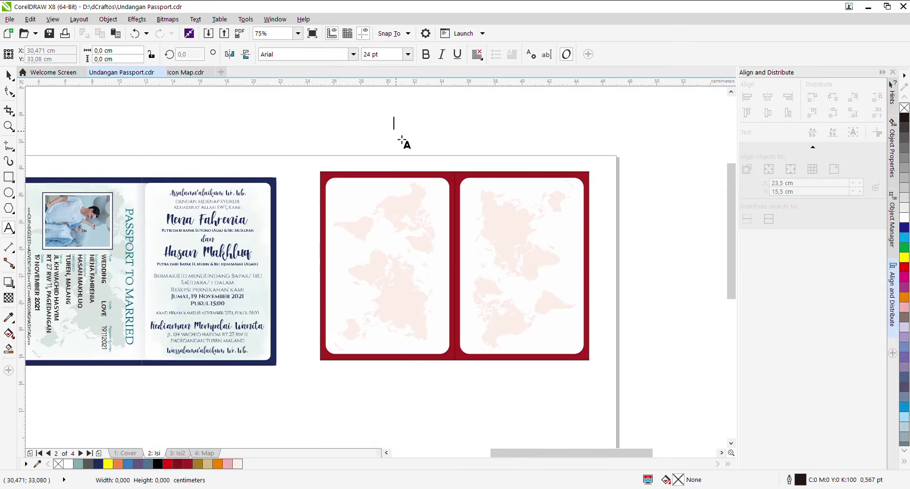
{"action": "type", "text": "Assalamualaikum Wr. Wb"}
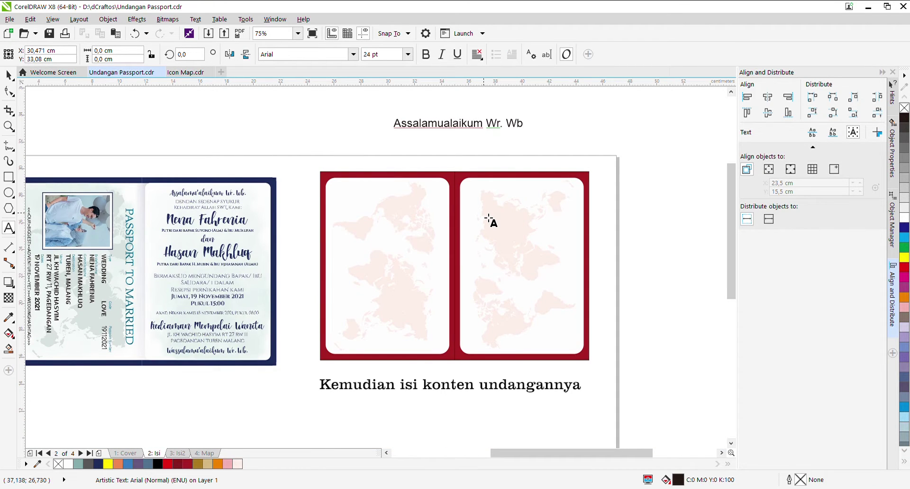
{"action": "key", "text": "Escape"}
{"action": "key", "text": "Escape"}
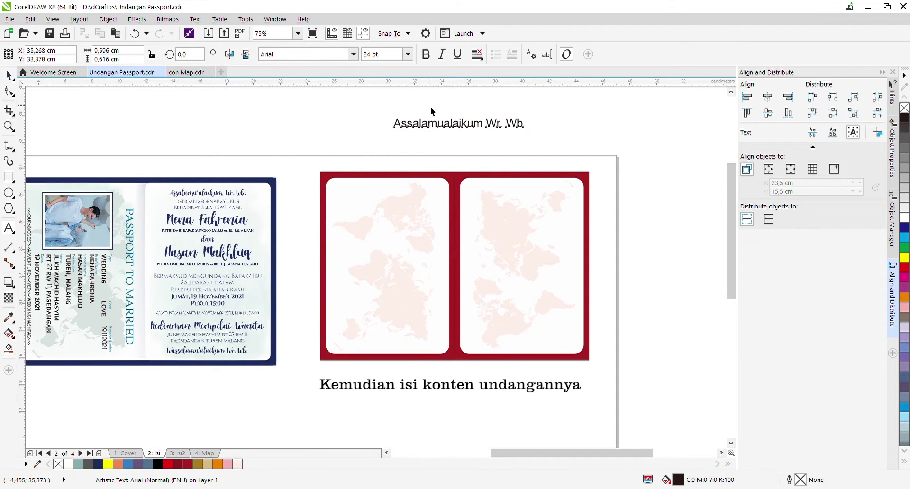
{"action": "left_click_drag", "start_coordinate": [477, 132], "coordinate": [570, 190]}
Step: Duplicate the greeting and change it to 'Dengan segenap syukur kehadirat Allah SWT, Kami'
{"action": "key", "text": "ctrl+d"}
{"action": "double_click", "coordinate": [541, 211]}
{"action": "key", "text": "ctrl+a"}
{"action": "type", "text": "Dengan segenap syukur"}
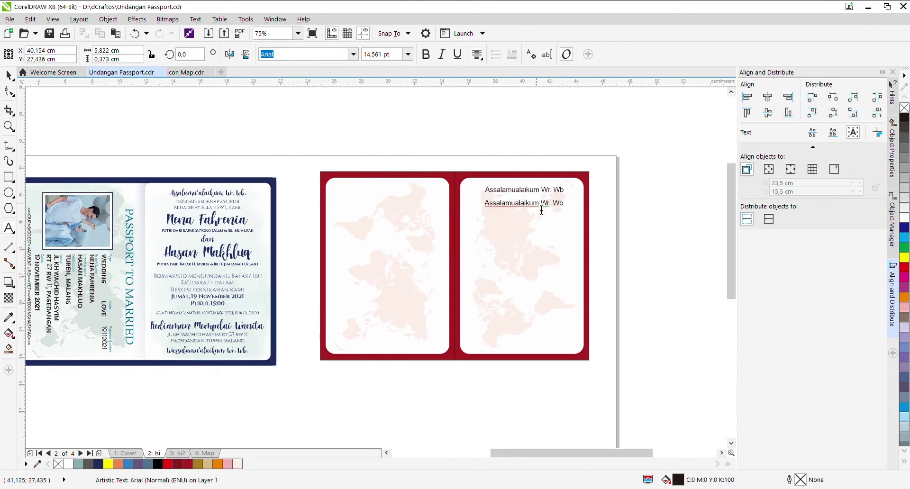
{"action": "type", "text": " kehadirat Allah SWT, Kami"}
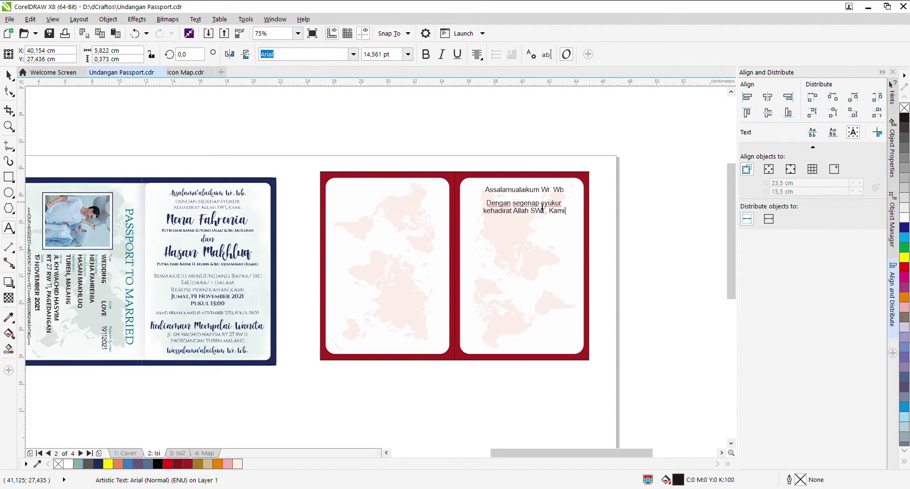
{"action": "key", "text": "Escape"}
{"action": "key", "text": "F8"}
Step: Add the bride's name with her parents' names on the line below
{"action": "left_click", "coordinate": [520, 227]}
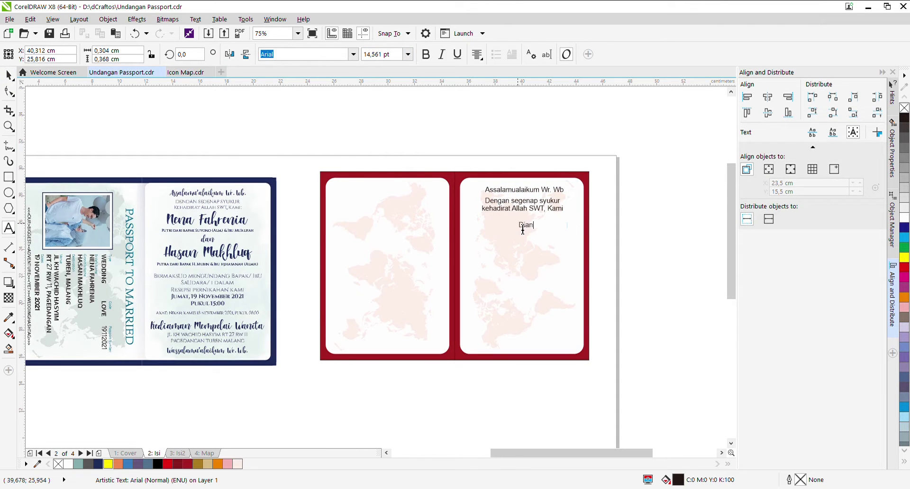
{"action": "key", "text": "Return"}
{"action": "type", "text": "Putri Bapak Ba"}
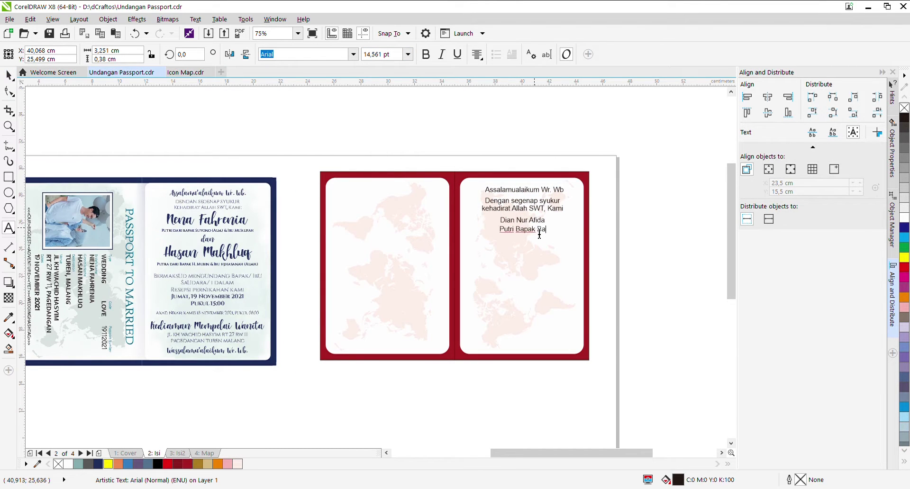
{"action": "type", "text": "mbang & Ibu Diva"}
{"action": "key", "text": "Return"}
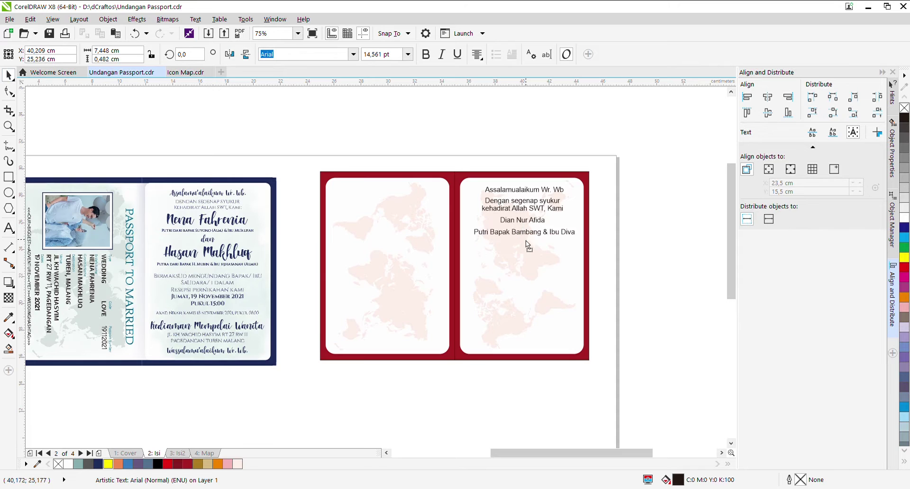
{"action": "type", "text": "Dian"}
Step: Add the groom's name and a line with his parents' names
{"action": "left_click", "coordinate": [527, 247]}
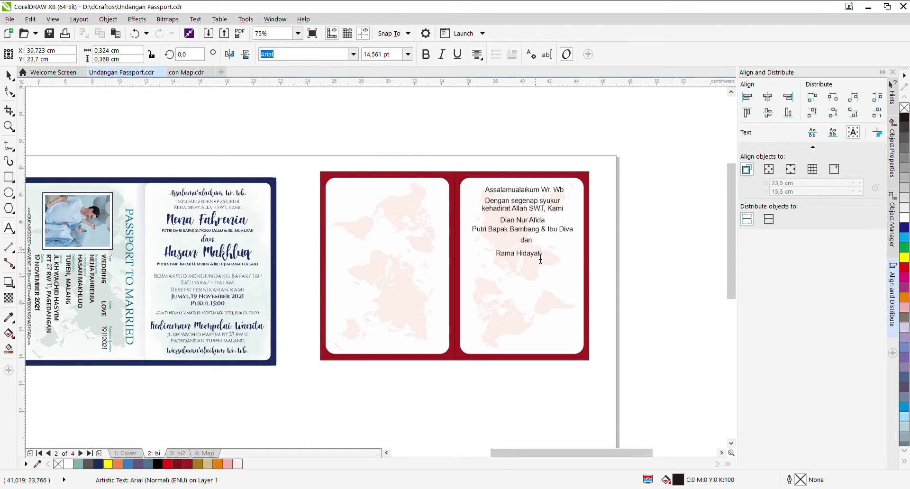
{"action": "key", "text": "ctrl+space"}
{"action": "key", "text": "ctrl+space"}
{"action": "left_click", "coordinate": [527, 261]}
{"action": "type", "text": "Putra Bapak Hasan & Ibu Sita"}
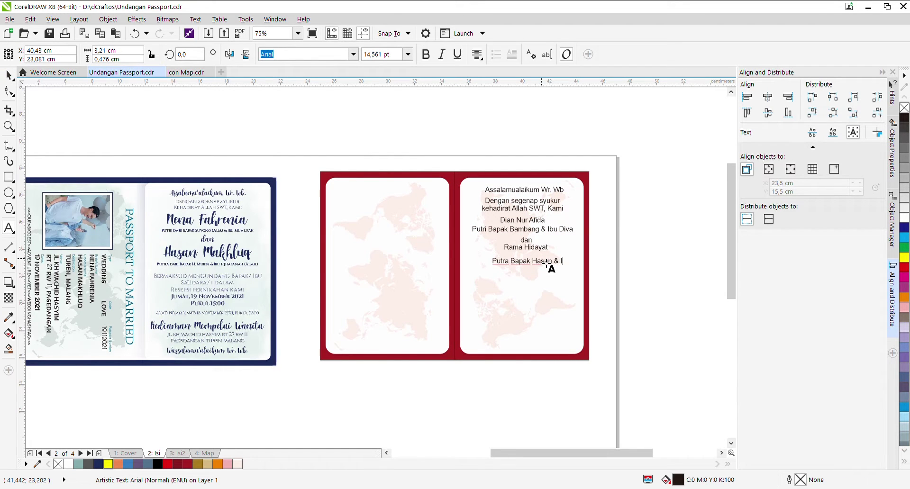
{"action": "key", "text": "ctrl+space"}
{"action": "key", "text": "ctrl+space"}
Step: Add the invitation text 'Bermaksud mengundang Bapak/ Ibu / Saudara/i dalam / Resepsi Pernikahan Kami'
{"action": "left_click", "coordinate": [526, 280]}
{"action": "type", "text": "Bermaksud mengundang Bapak/ Ibu"}
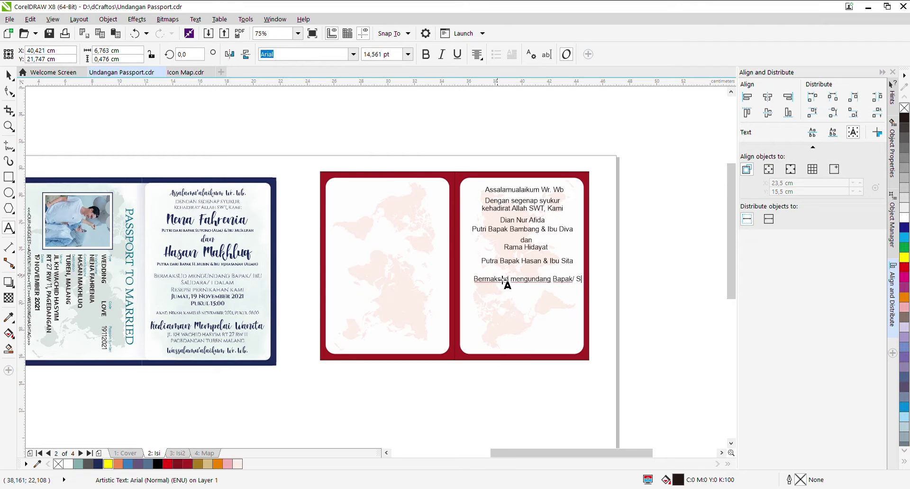
{"action": "key", "text": "Return"}
{"action": "type", "text": "Saudara/i dalam"}
{"action": "key", "text": "Return"}
{"action": "type", "text": "Resepsi Pernikahan Kami"}
{"action": "key", "text": "ctrl+space"}
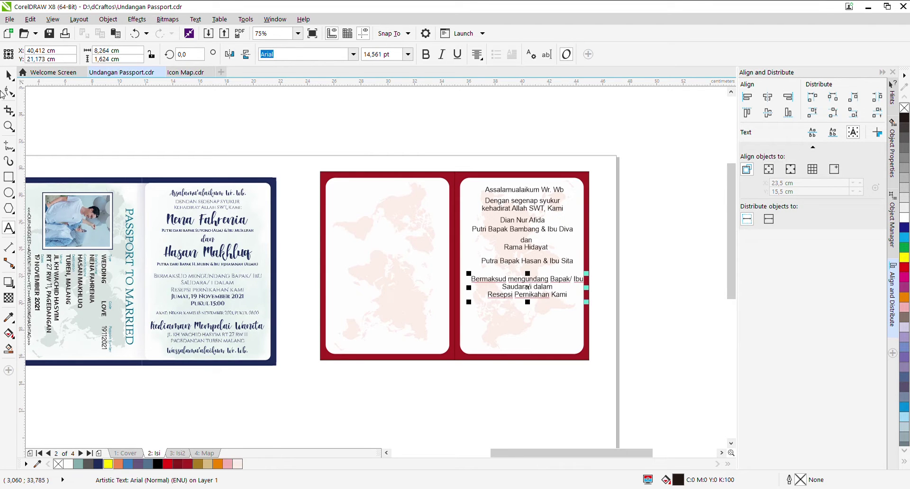
{"action": "key", "text": "ctrl+a"}
{"action": "key", "text": "ctrl+space"}
Step: Add the date 'Jumat, 19 November 2021' and time 'Pukul 15:00' lines
{"action": "left_click", "coordinate": [526, 305]}
{"action": "type", "text": "Jumat, 19 November 2021"}
{"action": "key", "text": "ctrl+space"}
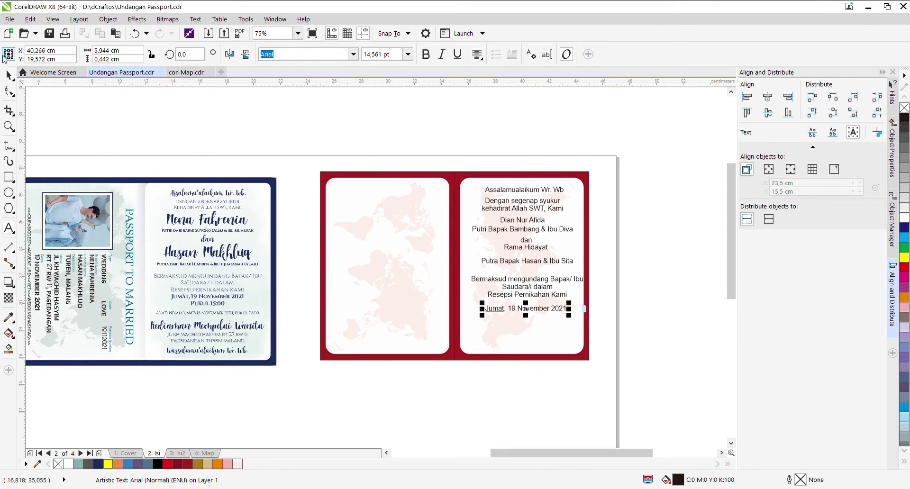
{"action": "key", "text": "ctrl+space"}
{"action": "left_click", "coordinate": [526, 315]}
{"action": "type", "text": "Pukul 15:00"}
{"action": "key", "text": "ctrl+space"}
Step: Add the venue line 'Di Kediaman Mempelai Wanita' and begin the street address line below it
{"action": "key", "text": "Escape"}
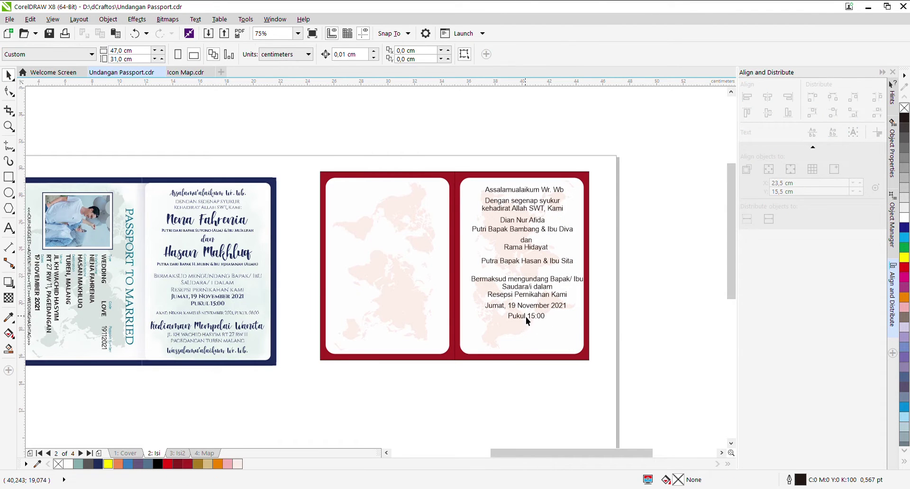
{"action": "left_click_drag", "start_coordinate": [525, 317], "coordinate": [555, 339]}
{"action": "key", "text": "ctrl+space"}
{"action": "key", "text": "ctrl+a"}
{"action": "type", "text": "Di Kediaman Mempelai Wanita"}
{"action": "key", "text": "ctrl+space"}
{"action": "key", "text": "ctrl+space"}
{"action": "key", "text": "ctrl+a"}
{"action": "type", "text": "Jalan"}
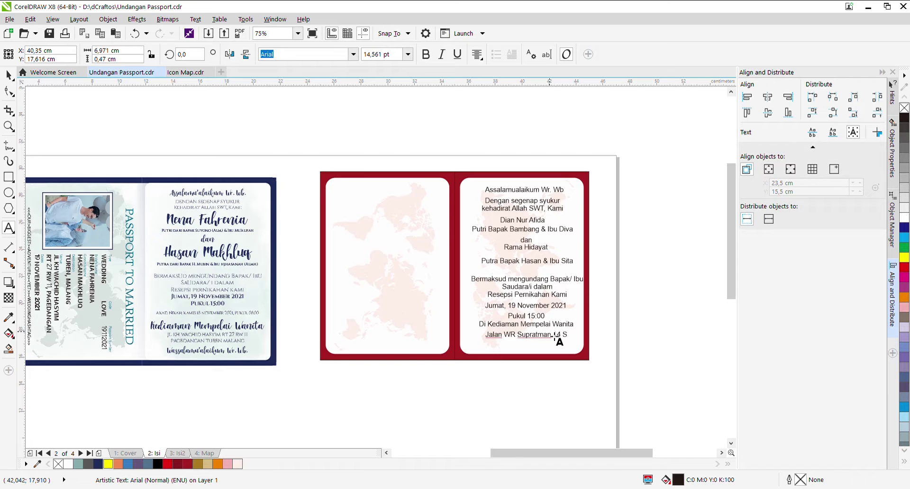
{"action": "key", "text": "BackSpace"}
{"action": "type", "text": "A"}
{"action": "key", "text": "Return"}
Step: Set the opening greeting 'Wassalamualaikum Wr. Wb' in the Birthstone script font
{"action": "type", "text": "Wassalamualaikum Wr. Wb"}
{"action": "scroll", "coordinate": [549, 348], "scroll_direction": "up", "scroll_amount": 2}
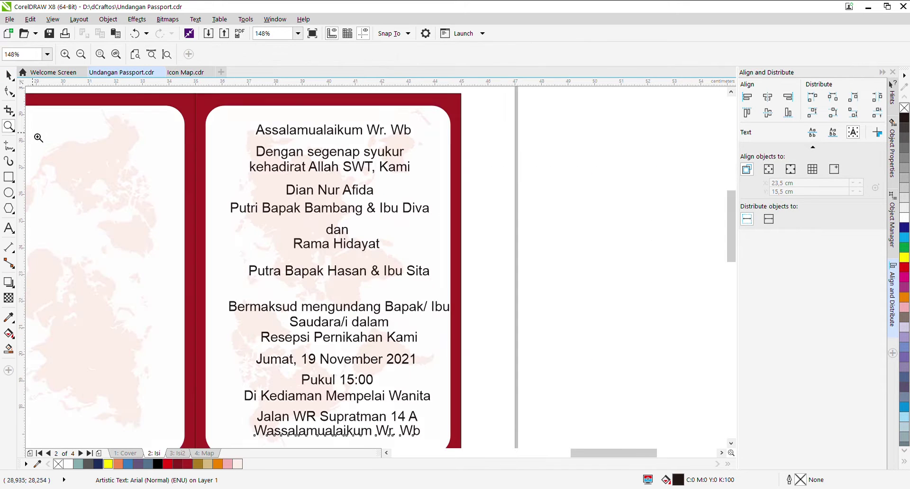
{"action": "left_click", "coordinate": [334, 131]}
{"action": "left_click", "coordinate": [353, 54]}
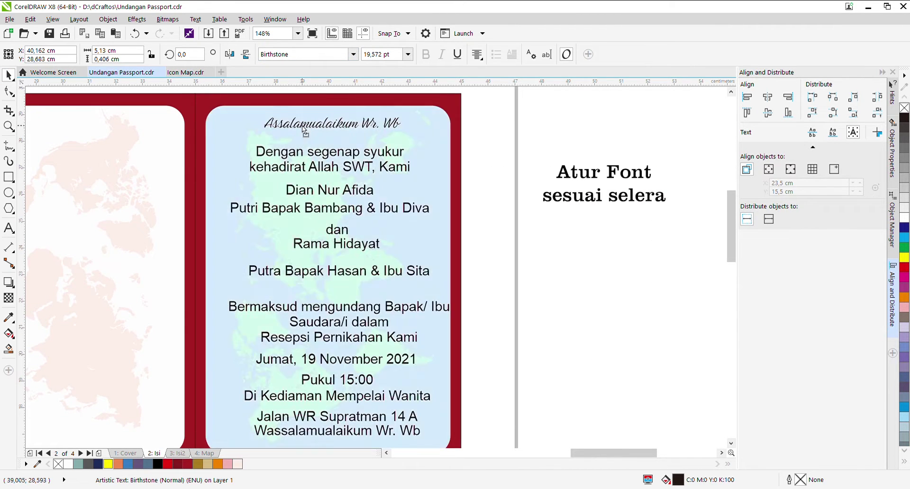
{"action": "left_click", "coordinate": [332, 140]}
Step: Set the gratitude lines and the bride's parents line in smaller Lato
{"action": "left_click", "coordinate": [330, 158]}
{"action": "type", "text": "Lato"}
{"action": "key", "text": "Return"}
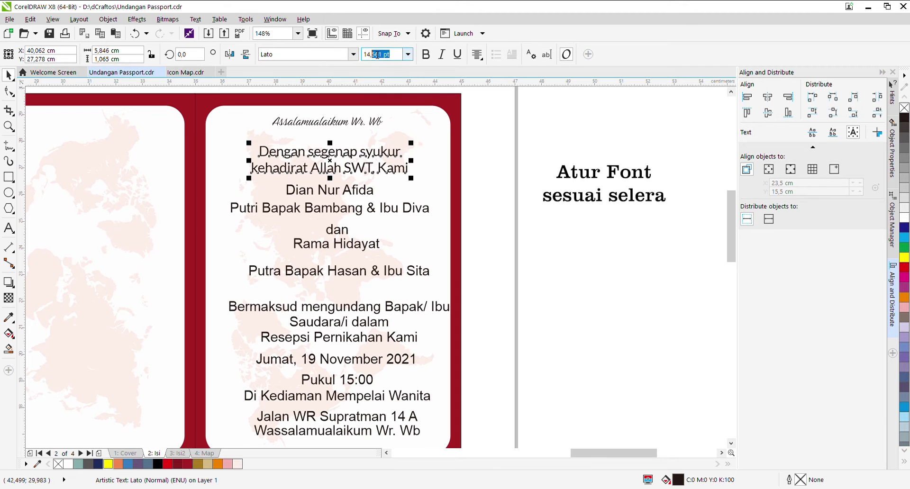
{"action": "scroll", "coordinate": [334, 143], "scroll_direction": "up", "scroll_amount": 1}
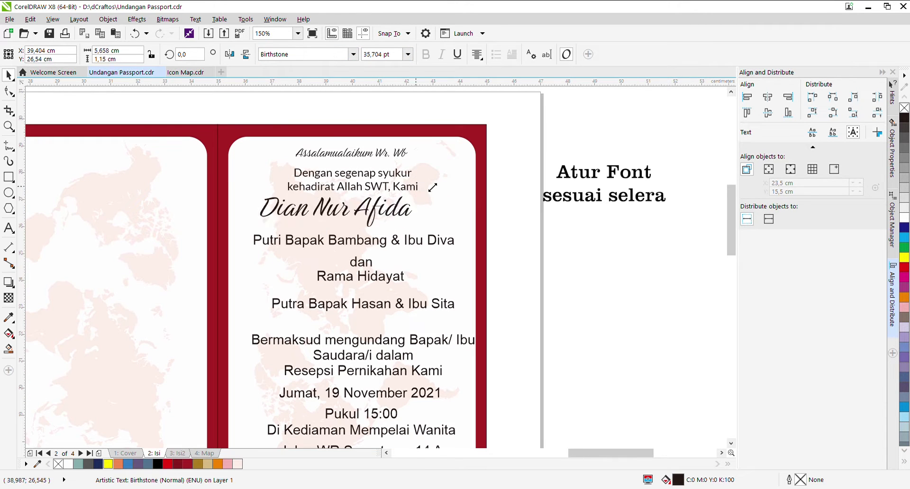
{"action": "left_click", "coordinate": [354, 240]}
{"action": "left_click", "coordinate": [353, 178]}
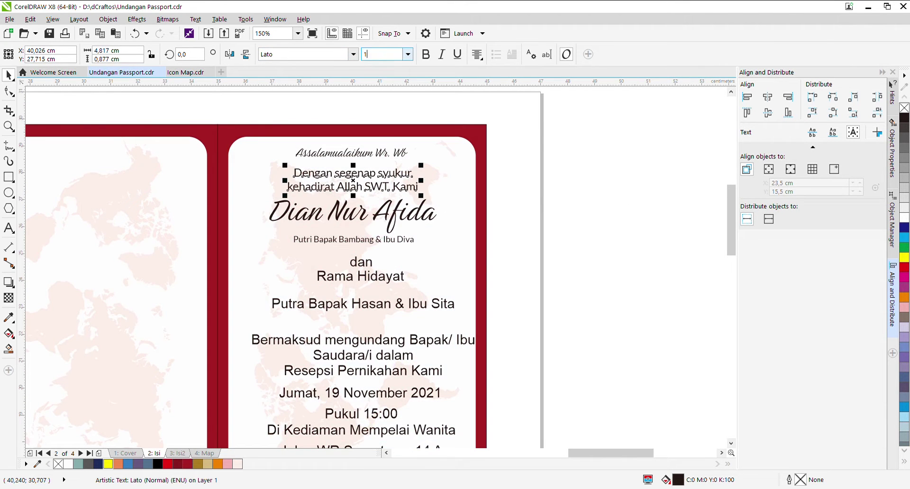
{"action": "left_click", "coordinate": [362, 262]}
{"action": "left_click", "coordinate": [243, 360]}
{"action": "left_click", "coordinate": [8, 318]}
{"action": "left_click", "coordinate": [352, 213]}
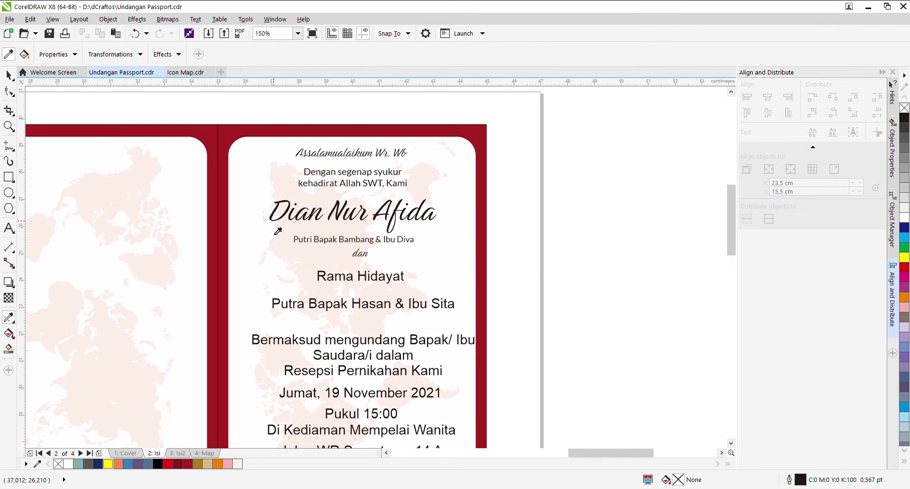
Step: Set the groom's parents line to Lato 9 pt and the Bermaksud invitation block to Lato 10 pt
{"action": "left_click", "coordinate": [361, 276]}
{"action": "left_click", "coordinate": [363, 304]}
{"action": "left_click", "coordinate": [364, 306]}
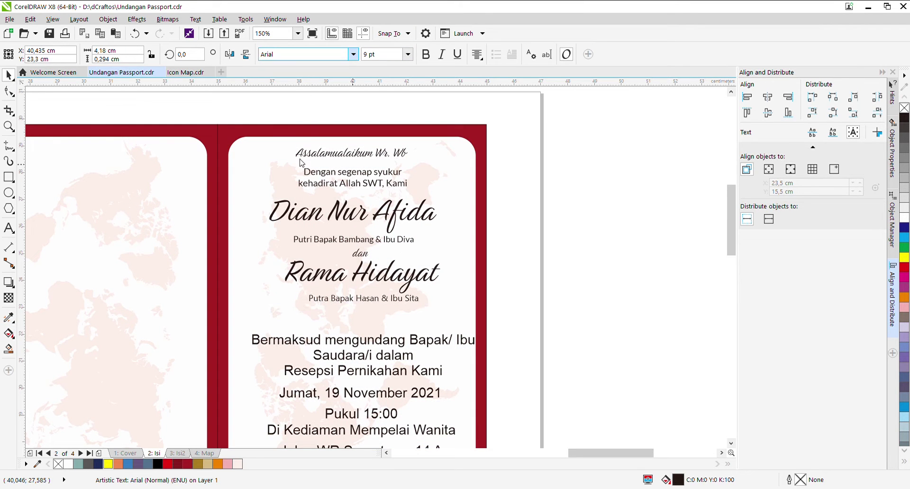
{"action": "left_click", "coordinate": [362, 341]}
{"action": "left_click", "coordinate": [408, 54]}
{"action": "left_click", "coordinate": [378, 105]}
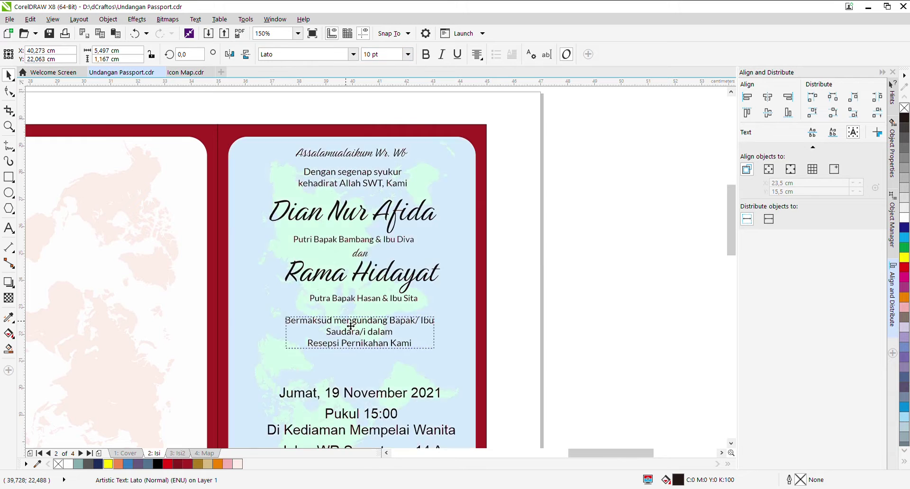
Step: Change the date line to uppercase
{"action": "double_click", "coordinate": [360, 365]}
{"action": "key", "text": "shift+F3"}
{"action": "scroll", "coordinate": [381, 414], "scroll_direction": "down", "scroll_amount": 2}
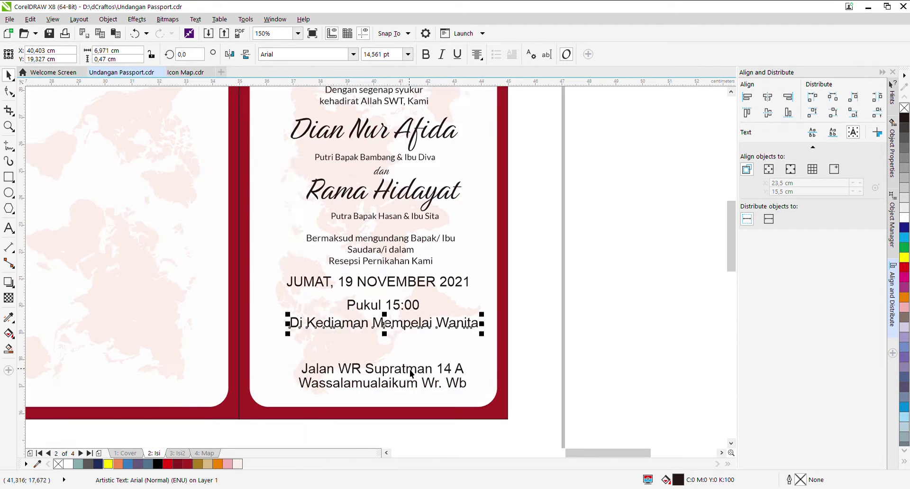
{"action": "left_click_drag", "start_coordinate": [530, 365], "coordinate": [275, 278]}
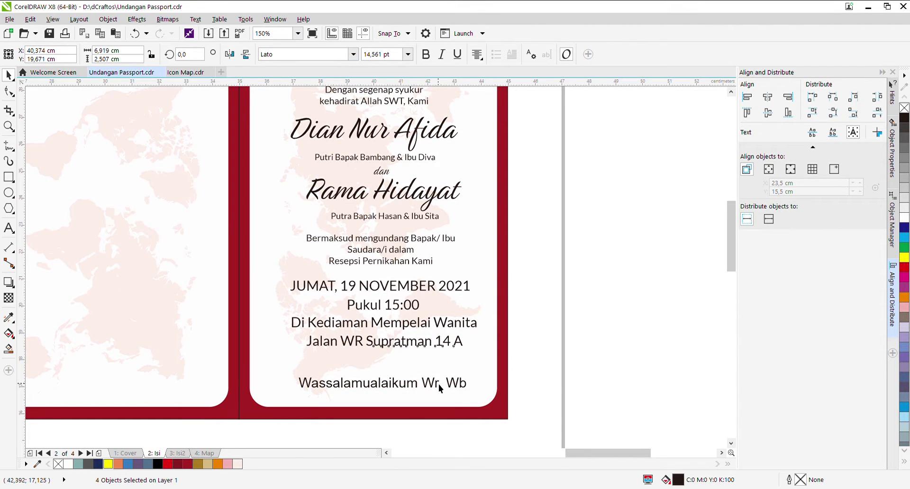
Step: Apply the script style to the closing Wassalamualaikum line
{"action": "key", "text": "i"}
{"action": "left_click", "coordinate": [458, 383]}
{"action": "scroll", "coordinate": [457, 382], "scroll_direction": "down", "scroll_amount": 4}
{"action": "scroll", "coordinate": [432, 227], "scroll_direction": "up", "scroll_amount": 10}
{"action": "scroll", "coordinate": [432, 227], "scroll_direction": "down", "scroll_amount": 10}
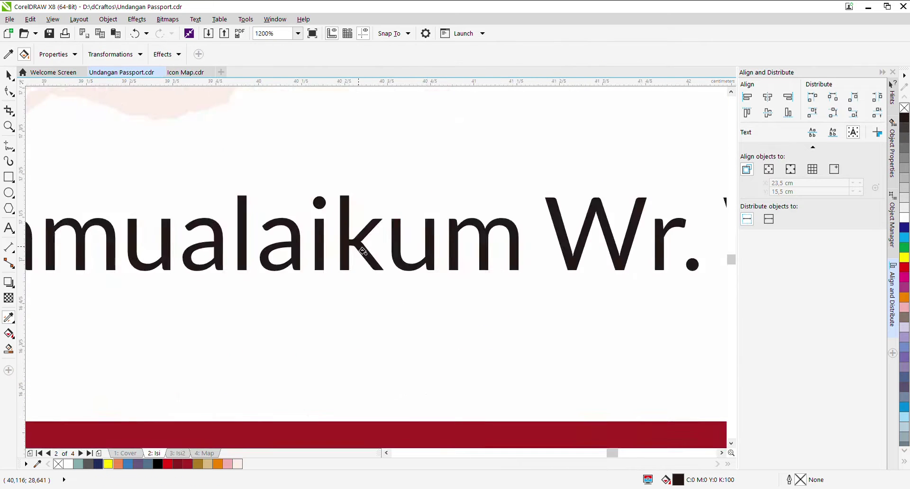
{"action": "key", "text": "space"}
{"action": "key", "text": "ctrl+z"}
{"action": "key", "text": "ctrl+z"}
{"action": "key", "text": "ctrl+z"}
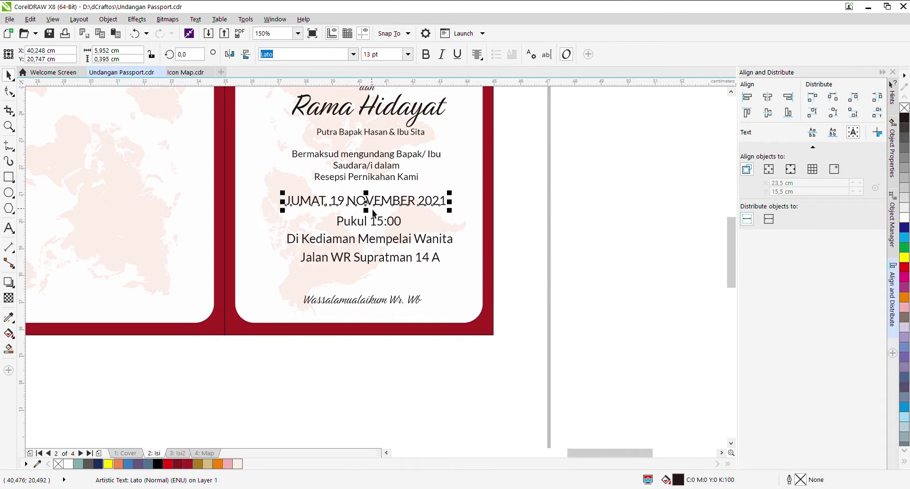
{"action": "key", "text": "ctrl+shift+z"}
{"action": "key", "text": "ctrl+shift+z"}
{"action": "key", "text": "ctrl+shift+z"}
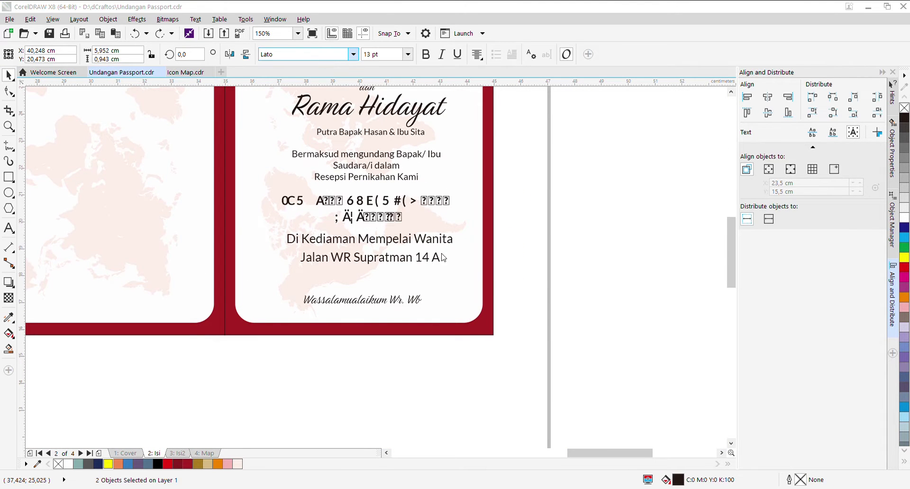
Step: Select the Jalan address line, then the photo on the blue card
{"action": "left_click", "coordinate": [417, 264]}
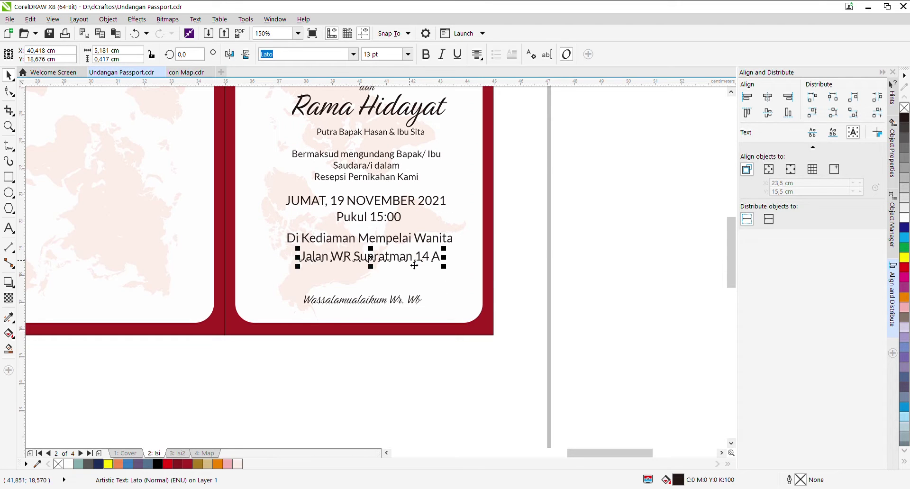
{"action": "scroll", "coordinate": [323, 239], "scroll_direction": "down", "scroll_amount": 4}
{"action": "scroll", "coordinate": [123, 199], "scroll_direction": "up", "scroll_amount": 2}
{"action": "left_click", "coordinate": [112, 181]}
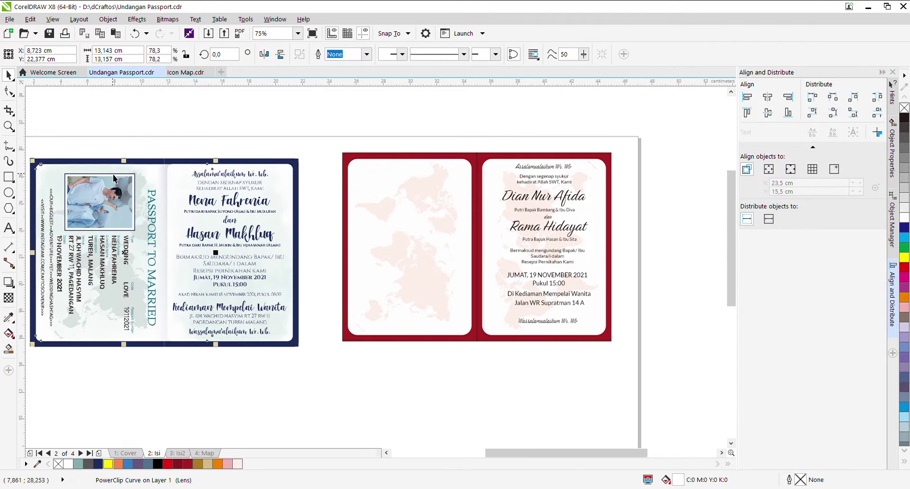
Step: Move the passport photo onto the red card and rotate the blue card's passport details horizontal
{"action": "scroll", "coordinate": [402, 163], "scroll_direction": "down", "scroll_amount": 2}
{"action": "scroll", "coordinate": [402, 198], "scroll_direction": "up", "scroll_amount": 2}
{"action": "left_click_drag", "start_coordinate": [129, 156], "coordinate": [400, 197]}
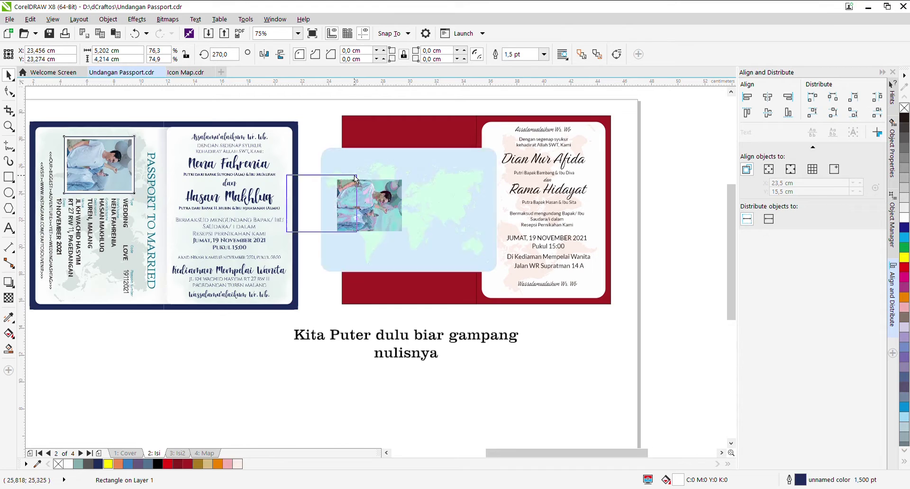
{"action": "scroll", "coordinate": [400, 197], "scroll_direction": "up", "scroll_amount": 2}
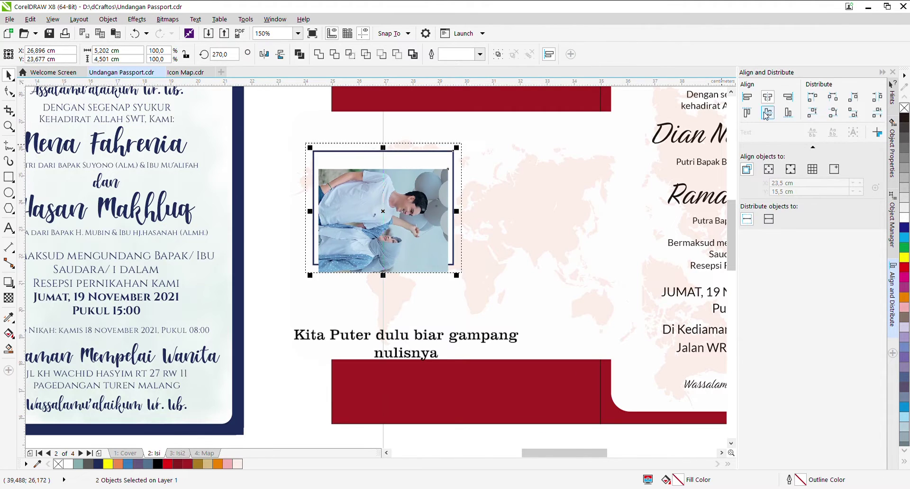
{"action": "left_click", "coordinate": [424, 277]}
{"action": "scroll", "coordinate": [218, 147], "scroll_direction": "down", "scroll_amount": 2}
{"action": "left_click_drag", "start_coordinate": [218, 147], "coordinate": [384, 346]}
{"action": "left_click_drag", "start_coordinate": [403, 170], "coordinate": [403, 219]}
{"action": "key", "text": "Escape"}
{"action": "key", "text": "Escape"}
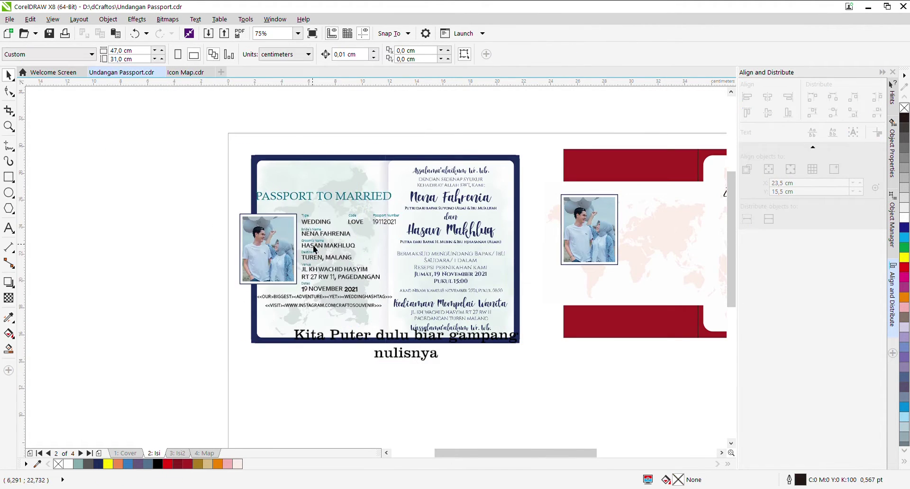
Step: Copy the passport text onto the red card and place the photo beside it
{"action": "scroll", "coordinate": [349, 250], "scroll_direction": "down", "scroll_amount": 1}
{"action": "scroll", "coordinate": [348, 250], "scroll_direction": "up", "scroll_amount": 1}
{"action": "left_click_drag", "start_coordinate": [163, 197], "coordinate": [472, 189]}
{"action": "left_click", "coordinate": [449, 218]}
{"action": "left_click_drag", "start_coordinate": [450, 217], "coordinate": [438, 230]}
{"action": "left_click", "coordinate": [422, 176]}
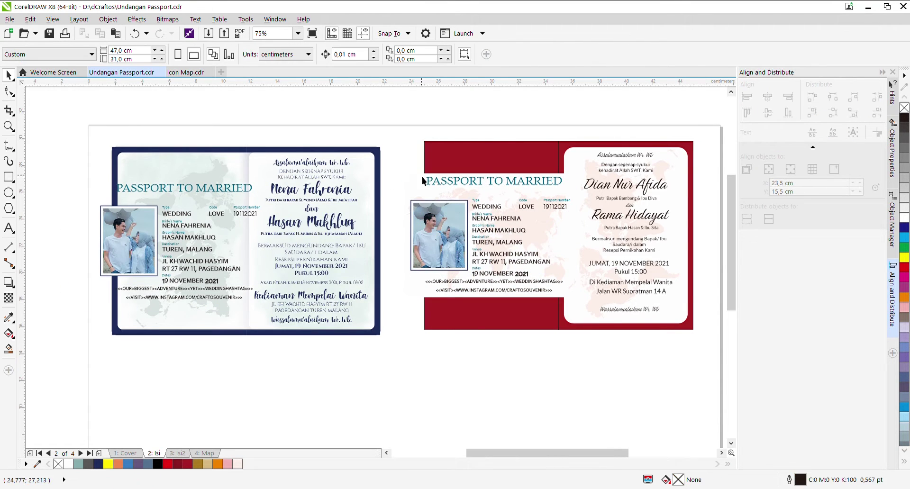
{"action": "scroll", "coordinate": [422, 177], "scroll_direction": "up", "scroll_amount": 2}
{"action": "double_click", "coordinate": [495, 212]}
{"action": "key", "text": "ctrl+a"}
{"action": "type", "text": "D"}
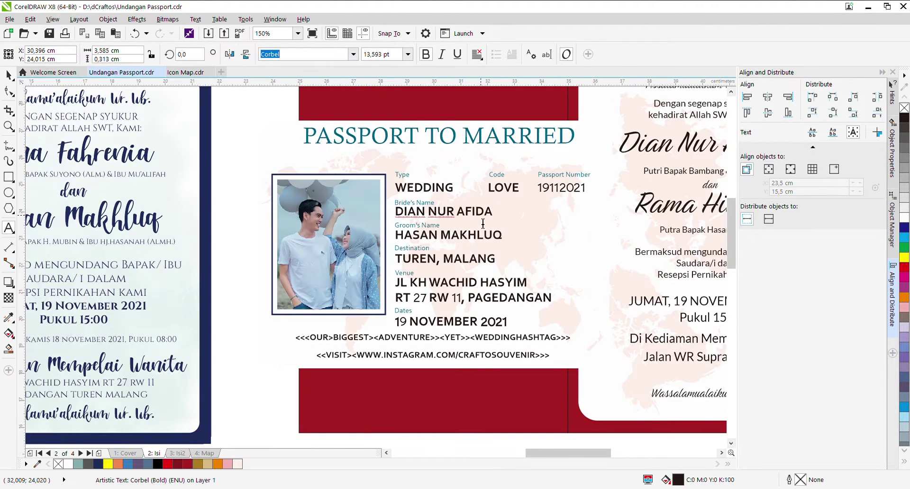
{"action": "key", "text": "ctrl+a"}
{"action": "key", "text": "ctrl+space"}
Step: Color the PASSPORT TO MARRIED title red
{"action": "left_click", "coordinate": [439, 136]}
{"action": "left_click", "coordinate": [177, 463]}
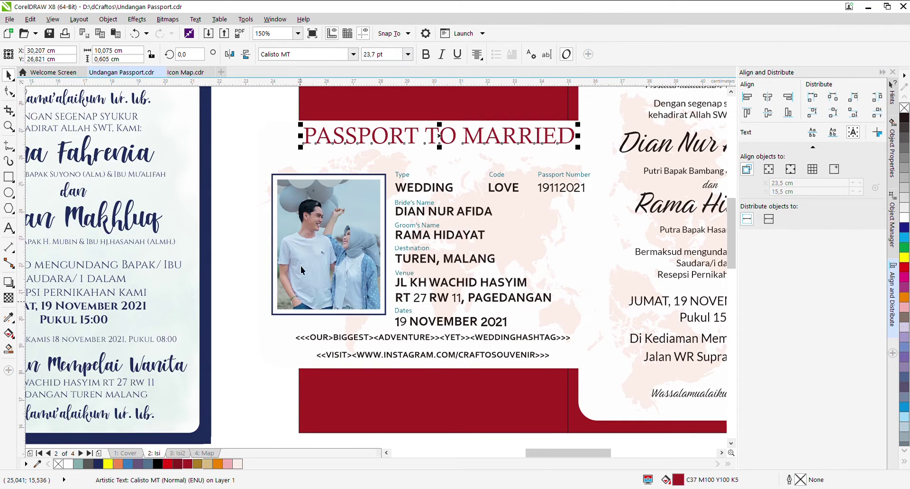
{"action": "left_click", "coordinate": [299, 268], "text": "ctrl"}
{"action": "scroll", "coordinate": [299, 268], "scroll_direction": "down", "scroll_amount": 2}
{"action": "left_click", "coordinate": [309, 177]}
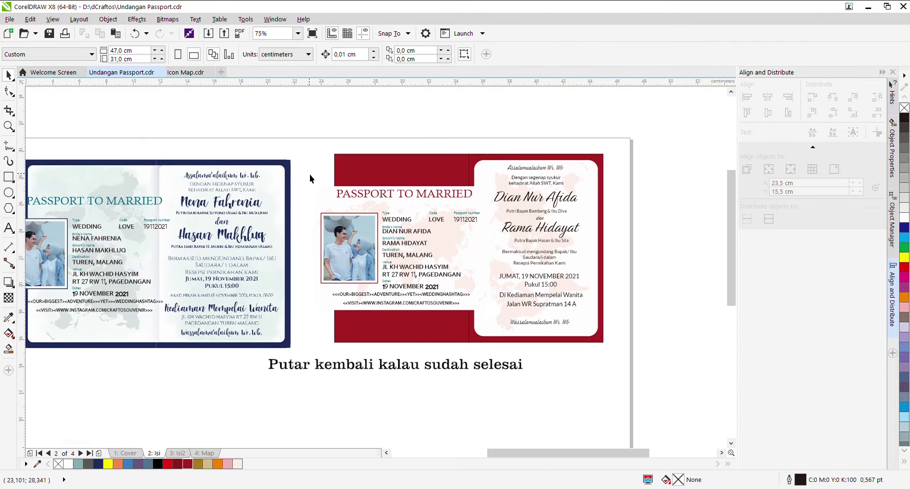
Step: Rotate the red card's passport content 90 degrees to run vertically
{"action": "left_click_drag", "start_coordinate": [309, 177], "coordinate": [491, 337]}
{"action": "left_click", "coordinate": [466, 209]}
{"action": "left_click_drag", "start_coordinate": [483, 186], "coordinate": [462, 331]}
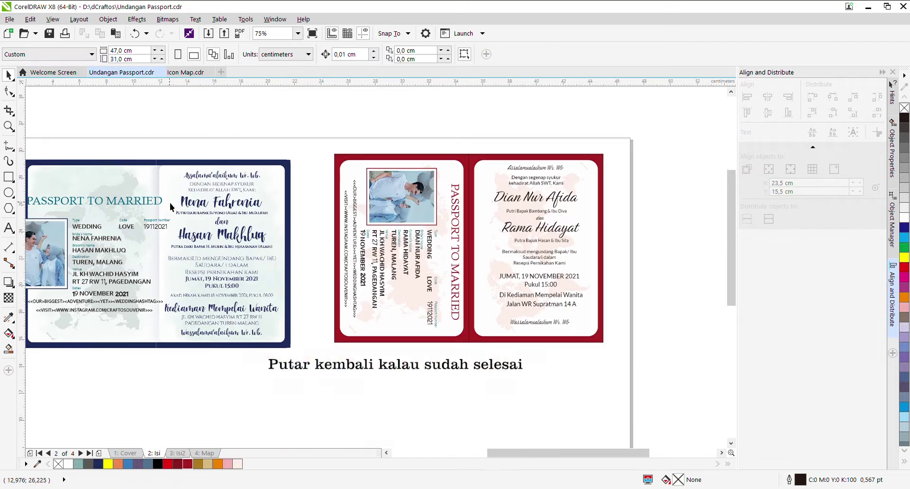
{"action": "key", "text": "Escape"}
{"action": "scroll", "coordinate": [528, 248], "scroll_direction": "down", "scroll_amount": 2}
{"action": "scroll", "coordinate": [429, 280], "scroll_direction": "up", "scroll_amount": 2}
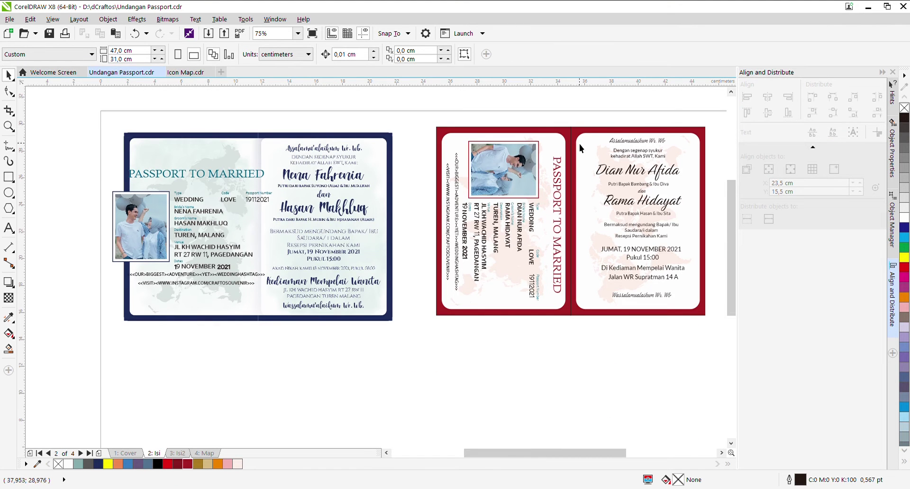
Step: Stretch the white panel across the card's centre so no red shows
{"action": "left_click", "coordinate": [565, 141]}
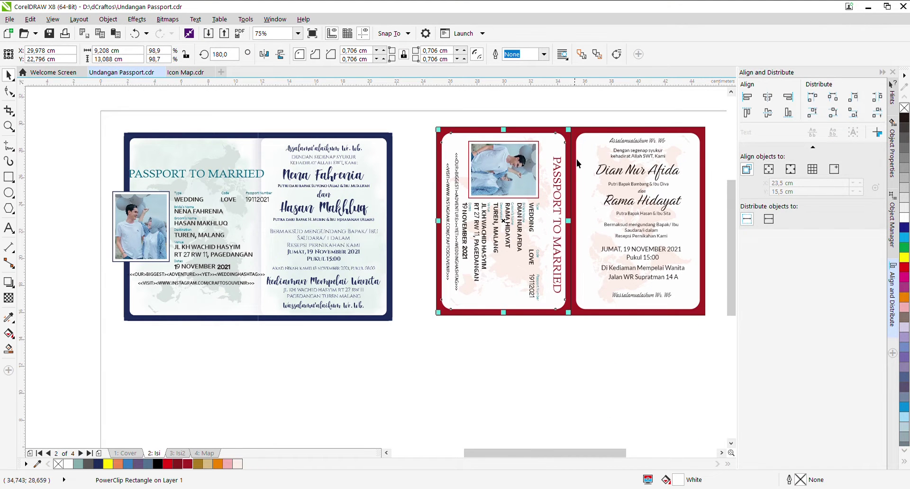
{"action": "left_click_drag", "start_coordinate": [571, 221], "coordinate": [616, 225]}
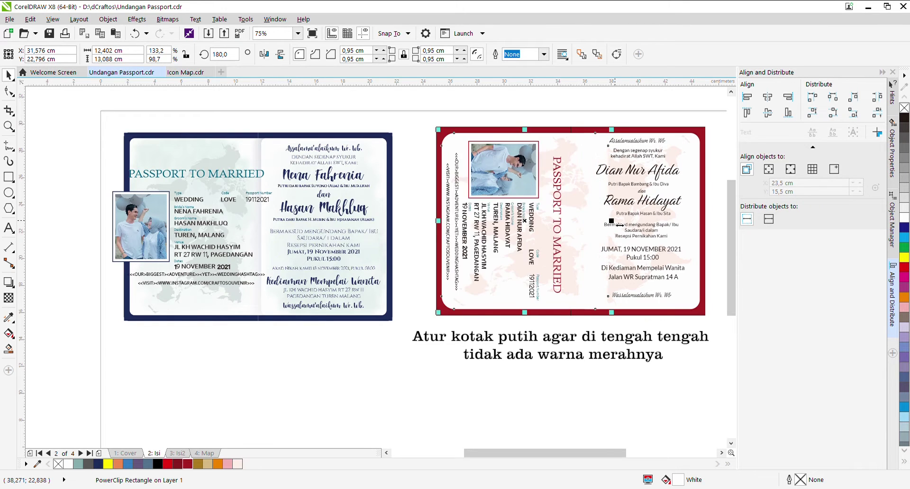
{"action": "left_click", "coordinate": [577, 130]}
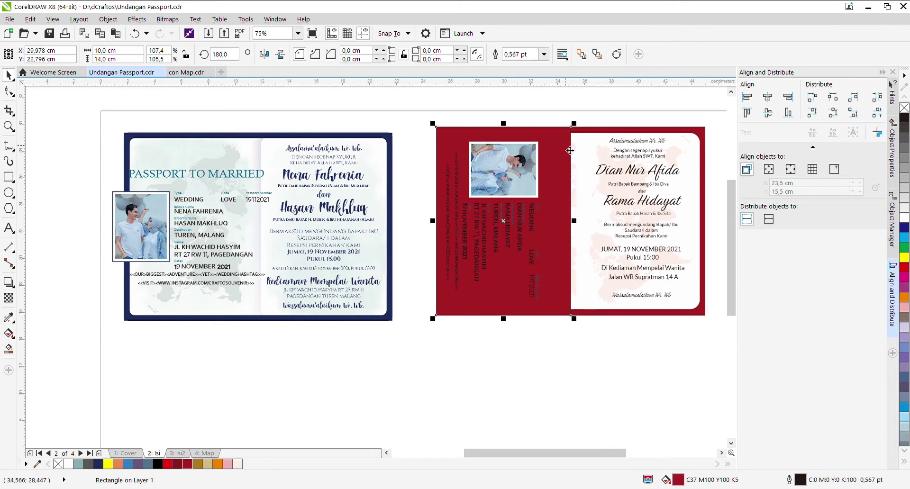
{"action": "left_click", "coordinate": [588, 125]}
Step: Rotate the blue card's passport details back to vertical
{"action": "left_click_drag", "start_coordinate": [86, 169], "coordinate": [277, 290]}
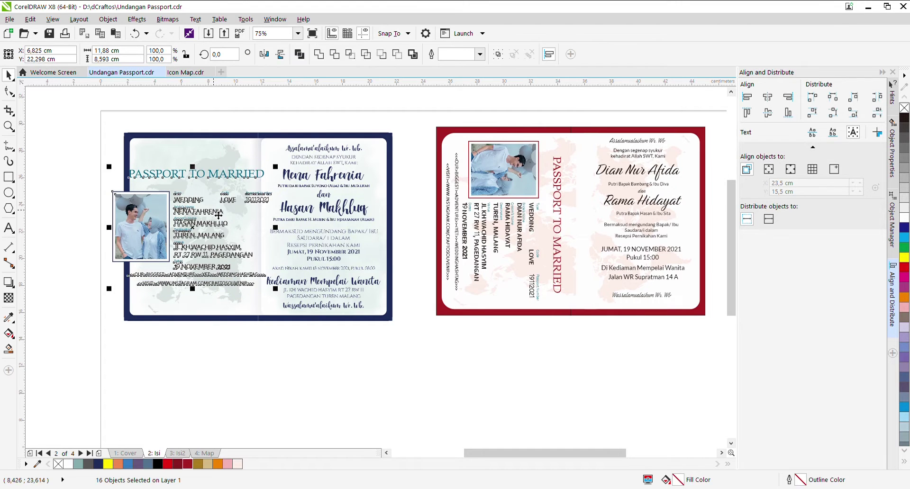
{"action": "left_click_drag", "start_coordinate": [71, 152], "coordinate": [278, 290]}
{"action": "left_click_drag", "start_coordinate": [190, 223], "coordinate": [192, 228]}
{"action": "left_click_drag", "start_coordinate": [292, 197], "coordinate": [290, 329]}
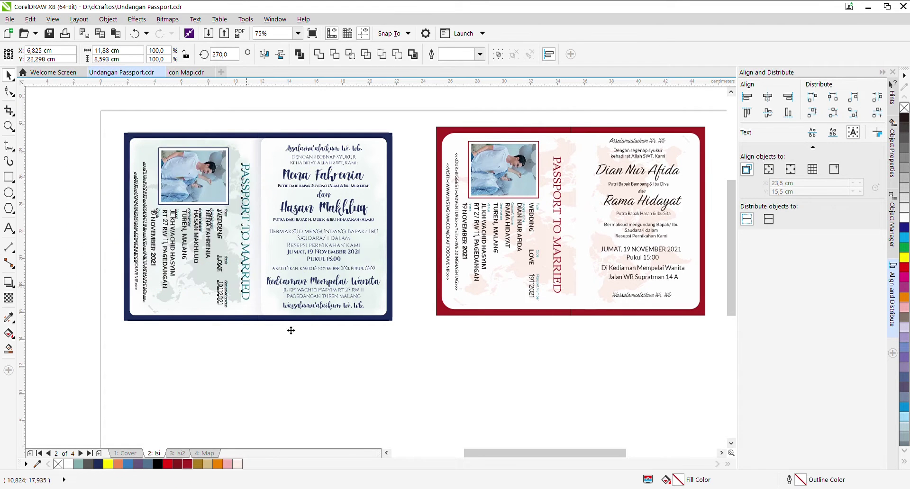
Step: Zoom in on the red passport card, then fit both cards in the window
{"action": "key", "text": "z"}
{"action": "scroll", "coordinate": [427, 237], "scroll_direction": "right", "scroll_amount": 3}
{"action": "left_click_drag", "start_coordinate": [323, 118], "coordinate": [622, 329]}
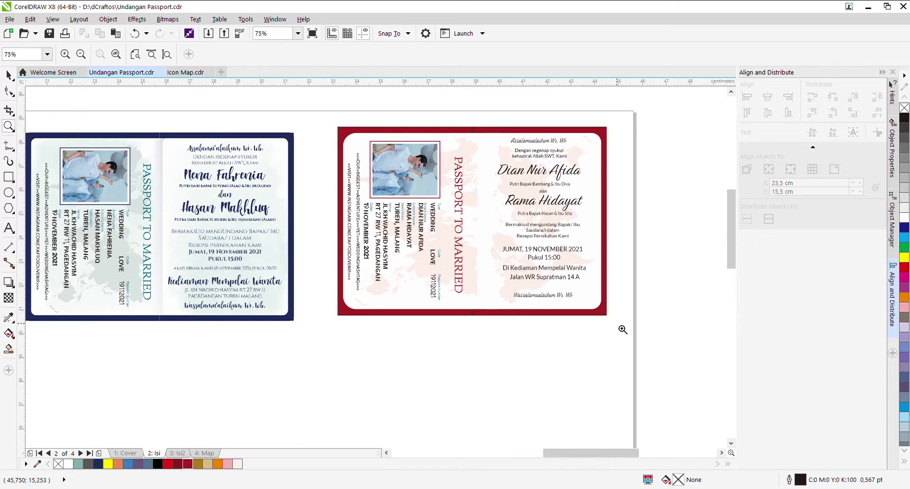
{"action": "key", "text": "F4"}
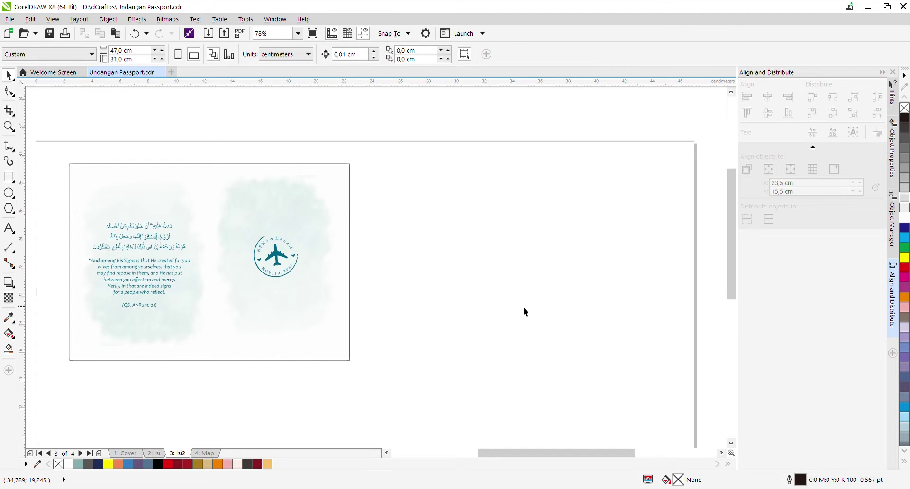
Step: Draw a rectangle to the right of the watercolour card on Isi2
{"action": "left_click", "coordinate": [126, 183]}
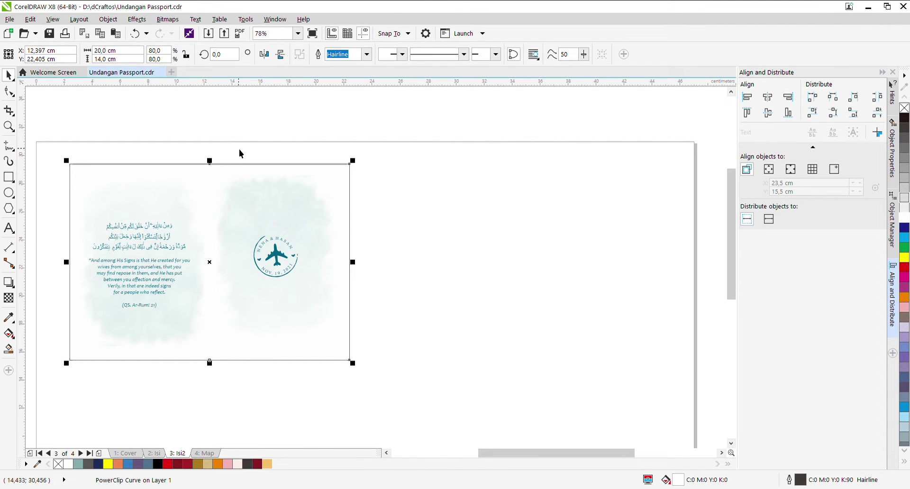
{"action": "left_click", "coordinate": [235, 130]}
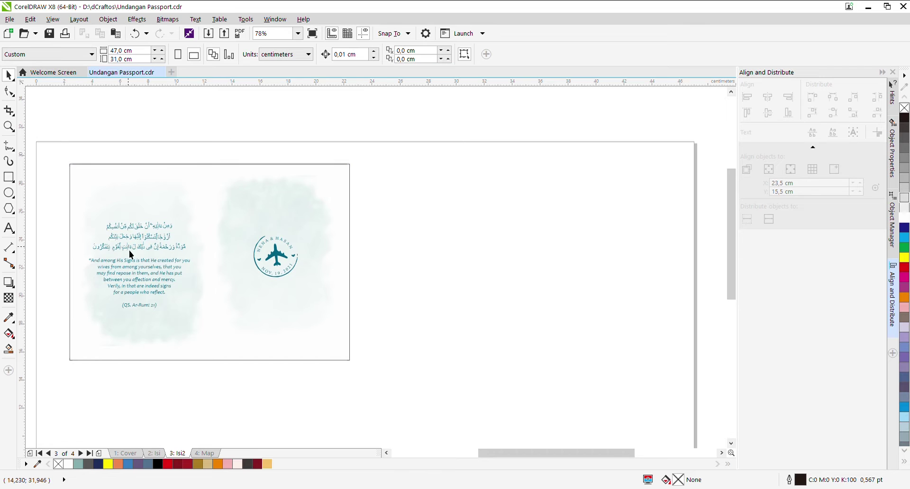
{"action": "left_click", "coordinate": [168, 188]}
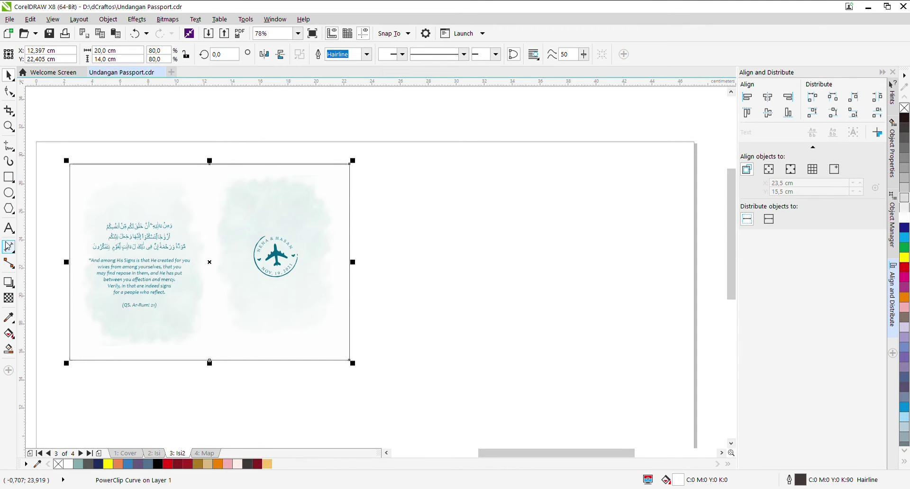
{"action": "left_click", "coordinate": [9, 179]}
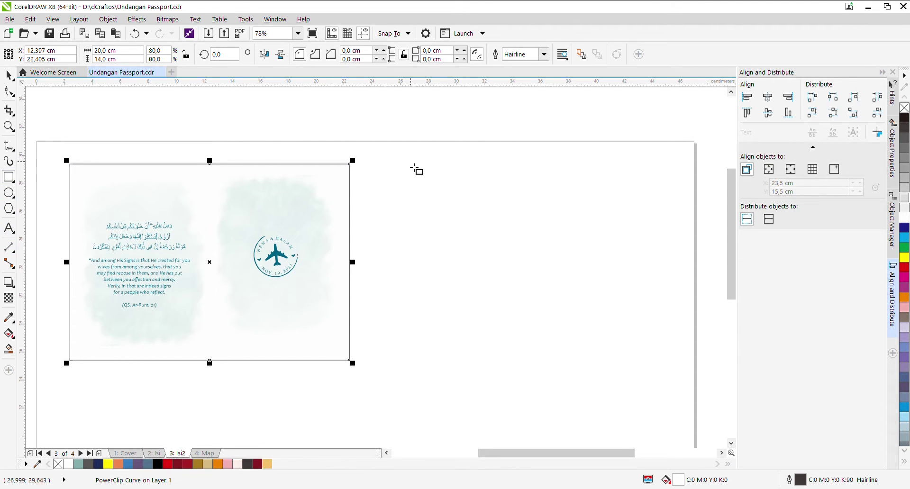
{"action": "left_click_drag", "start_coordinate": [390, 171], "coordinate": [669, 366]}
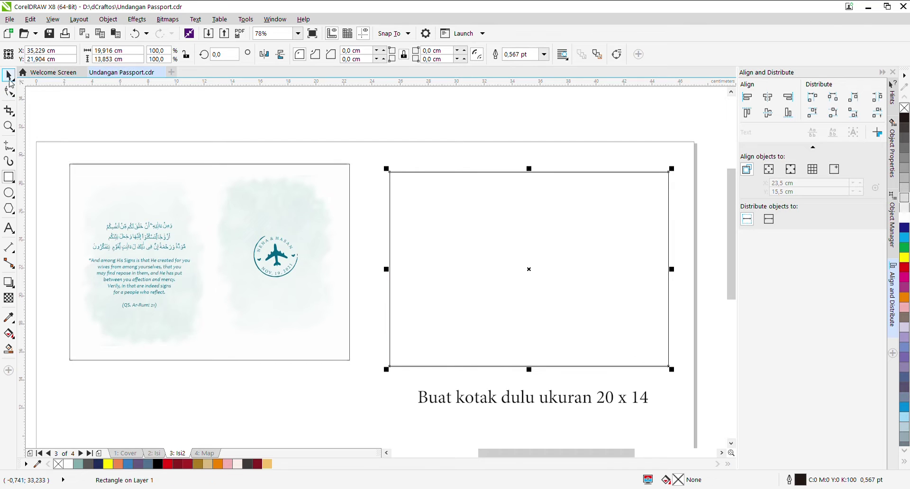
{"action": "key", "text": "space"}
Step: Size the new rectangle to 20 × 14 cm and nudge it beside the card
{"action": "left_click", "coordinate": [111, 178]}
{"action": "key", "text": "Tab"}
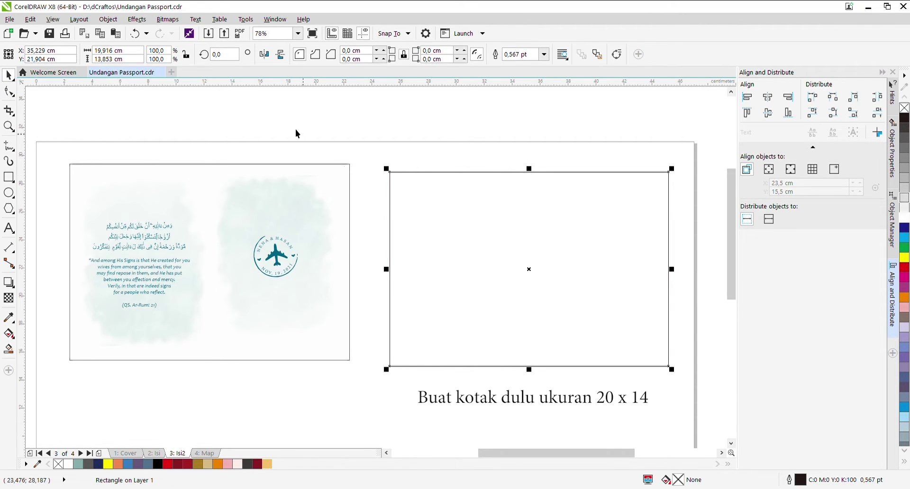
{"action": "left_click", "coordinate": [122, 50]}
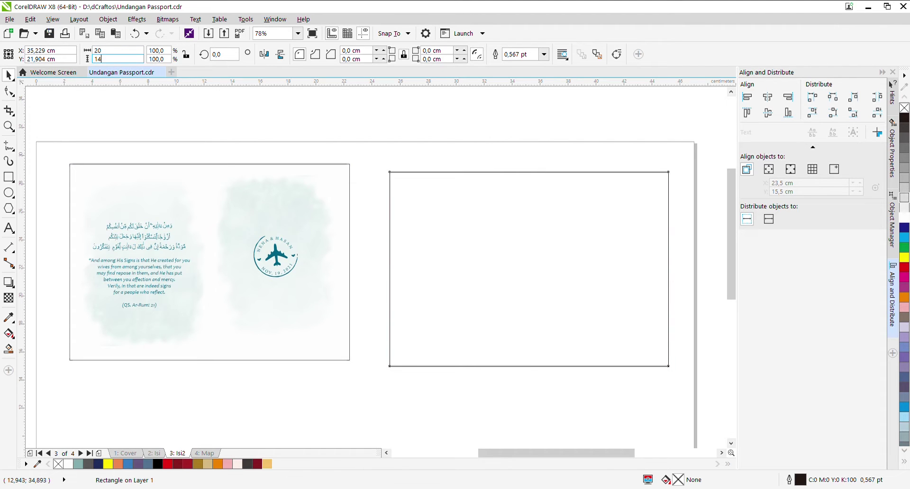
{"action": "key", "text": "Return"}
{"action": "left_click_drag", "start_coordinate": [613, 254], "coordinate": [540, 246]}
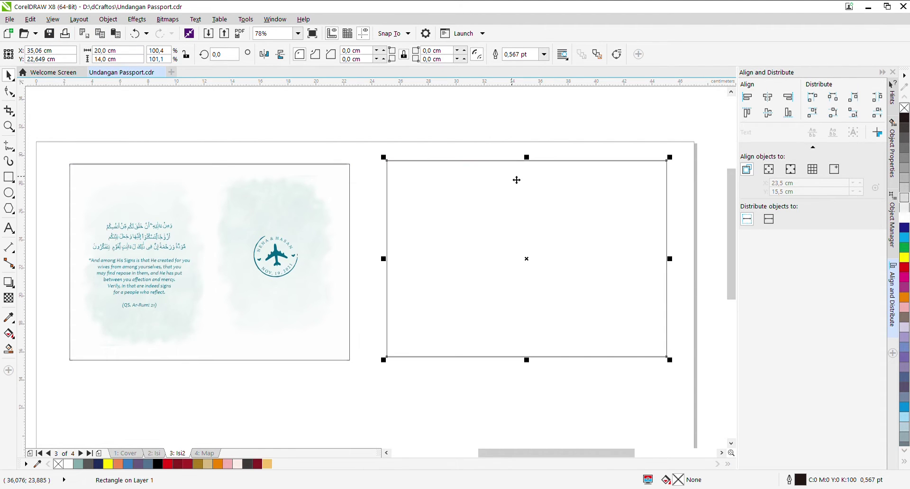
{"action": "left_click", "coordinate": [477, 163]}
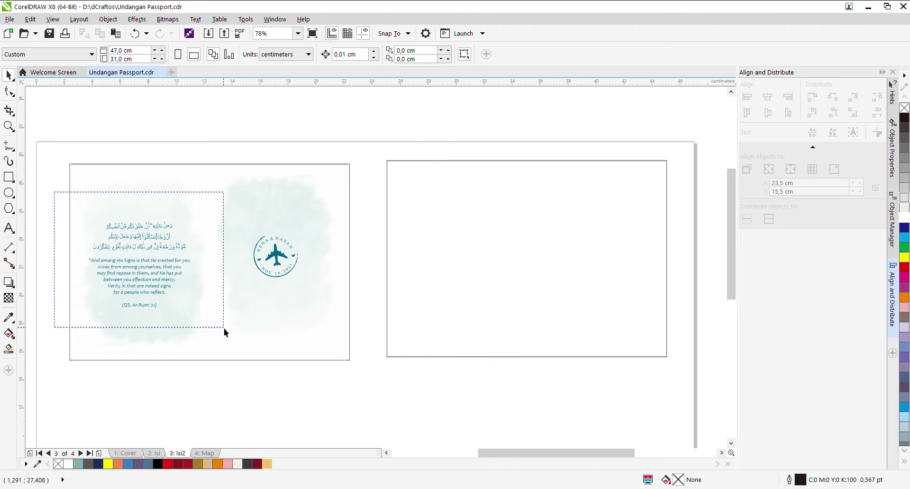
Step: Copy the Qur'an verse text group into the new rectangle
{"action": "left_click_drag", "start_coordinate": [224, 328], "coordinate": [224, 329]}
{"action": "left_click_drag", "start_coordinate": [157, 232], "coordinate": [474, 227]}
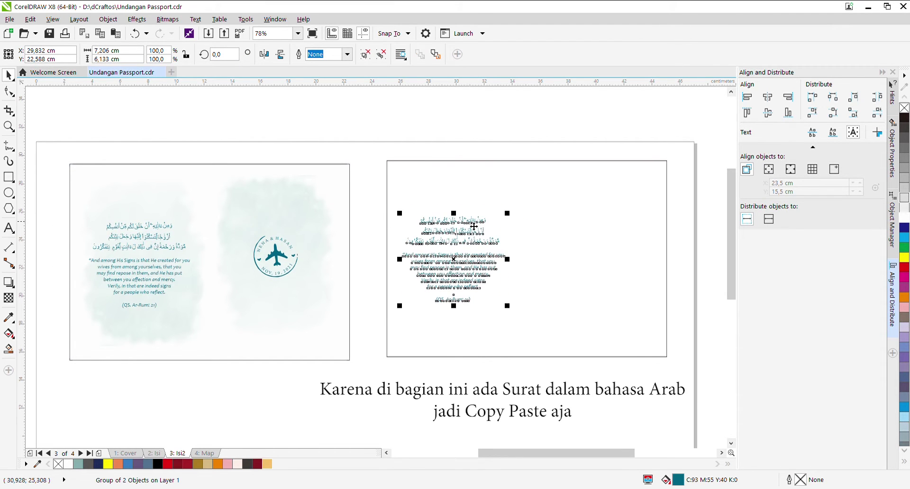
{"action": "left_click", "coordinate": [474, 227]}
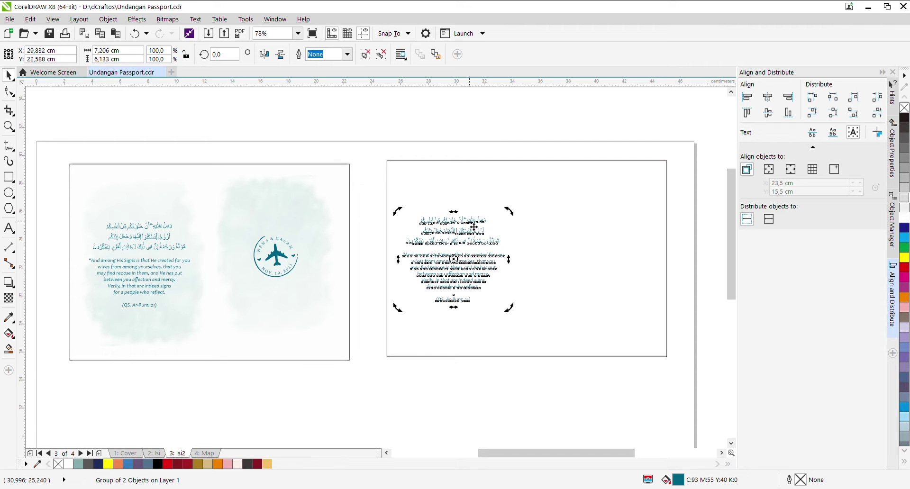
{"action": "left_click", "coordinate": [356, 391]}
Step: Copy the round airplane stamp onto the right card
{"action": "left_click_drag", "start_coordinate": [357, 392], "coordinate": [230, 208]}
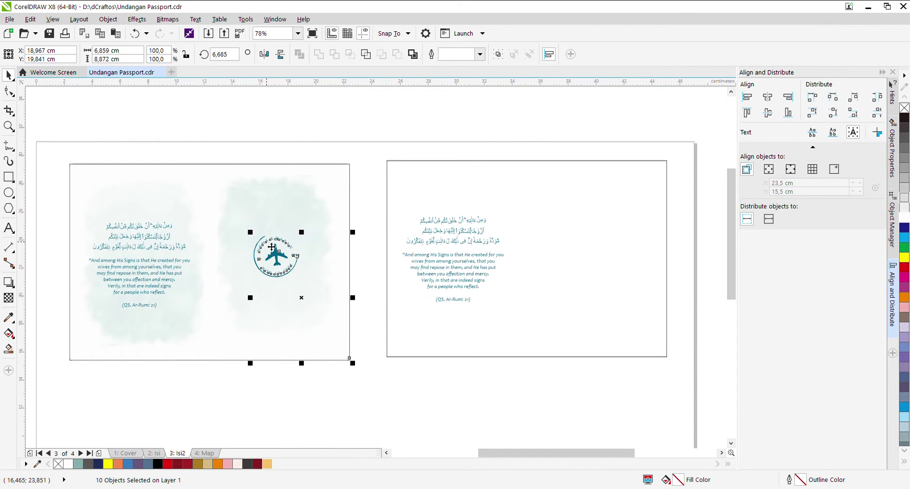
{"action": "left_click_drag", "start_coordinate": [362, 298], "coordinate": [216, 209]}
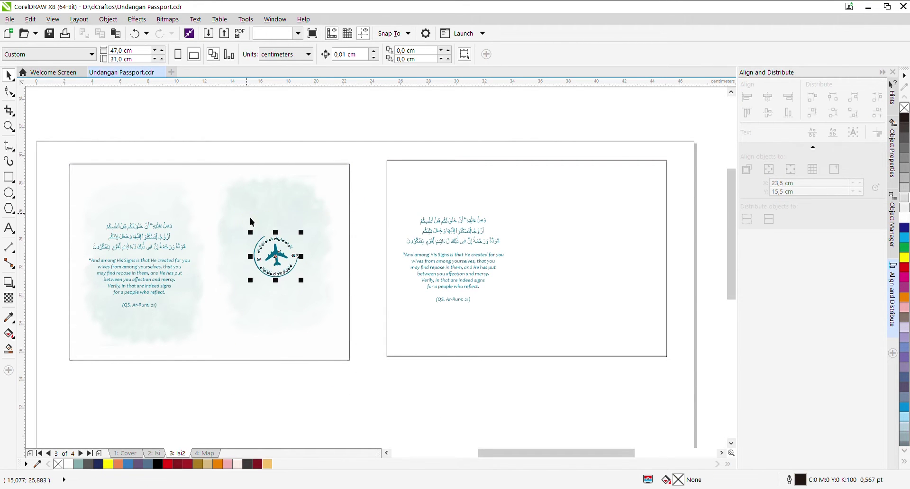
{"action": "left_click_drag", "start_coordinate": [285, 256], "coordinate": [612, 251]}
{"action": "left_click", "coordinate": [663, 263]}
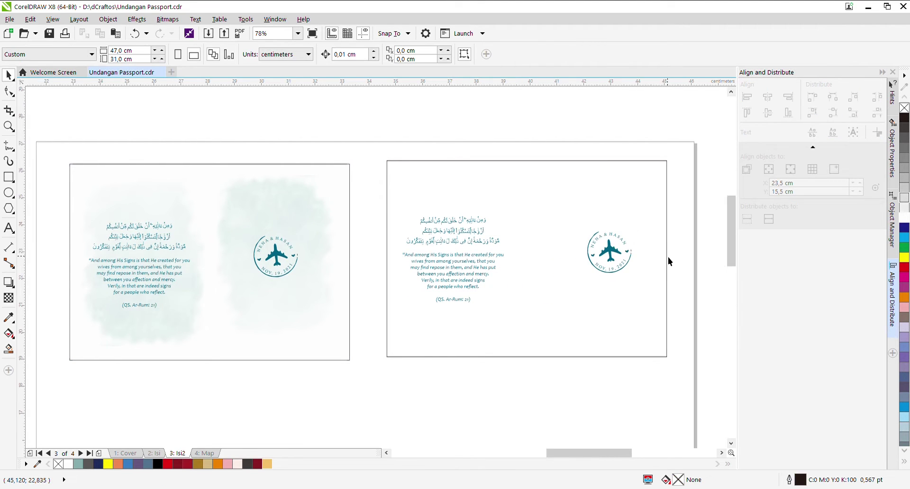
{"action": "scroll", "coordinate": [669, 261], "scroll_direction": "up", "scroll_amount": 2}
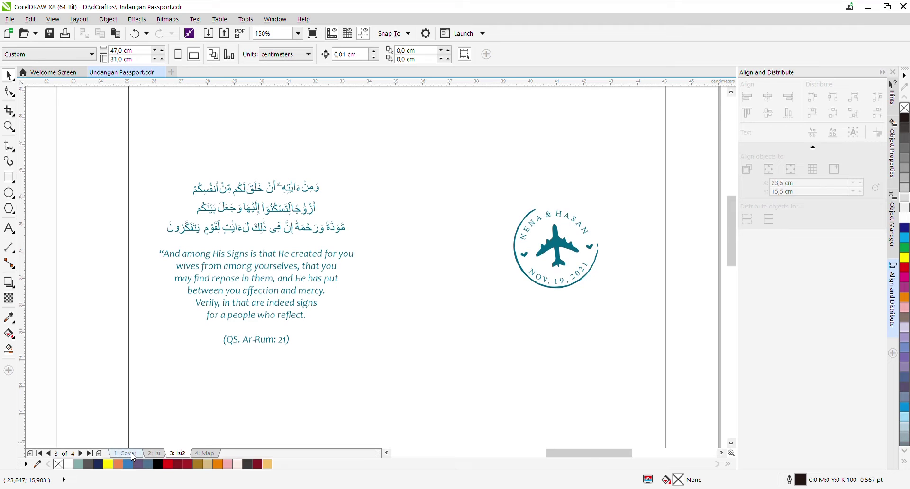
Step: Check the couple's names on the Cover page, then return to Isi2
{"action": "left_click", "coordinate": [125, 453]}
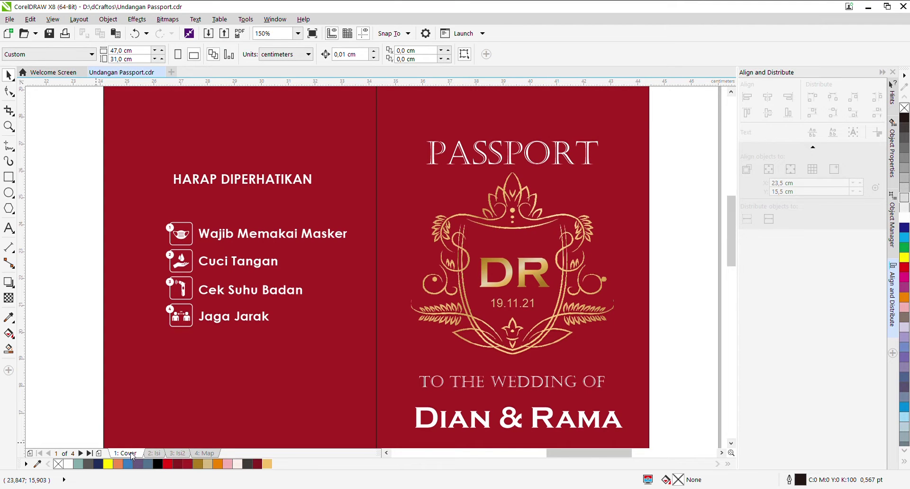
{"action": "left_click", "coordinate": [180, 454]}
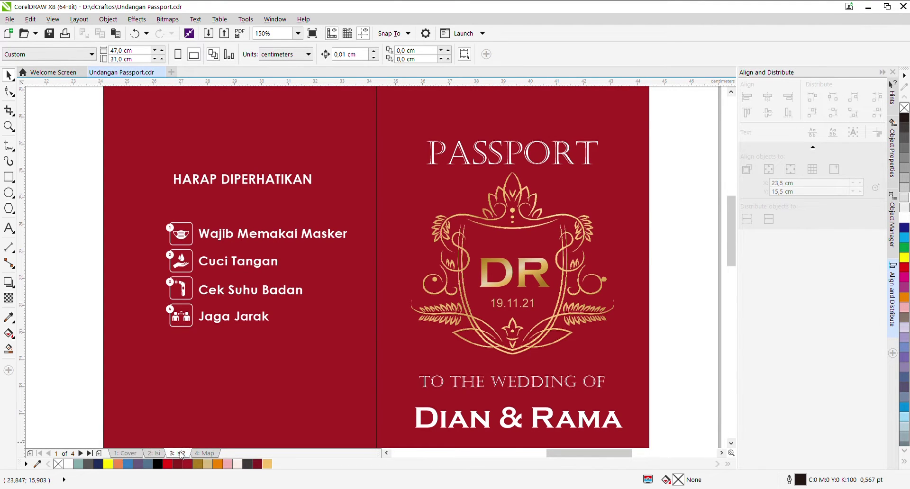
{"action": "left_click", "coordinate": [131, 454]}
{"action": "left_click", "coordinate": [181, 454]}
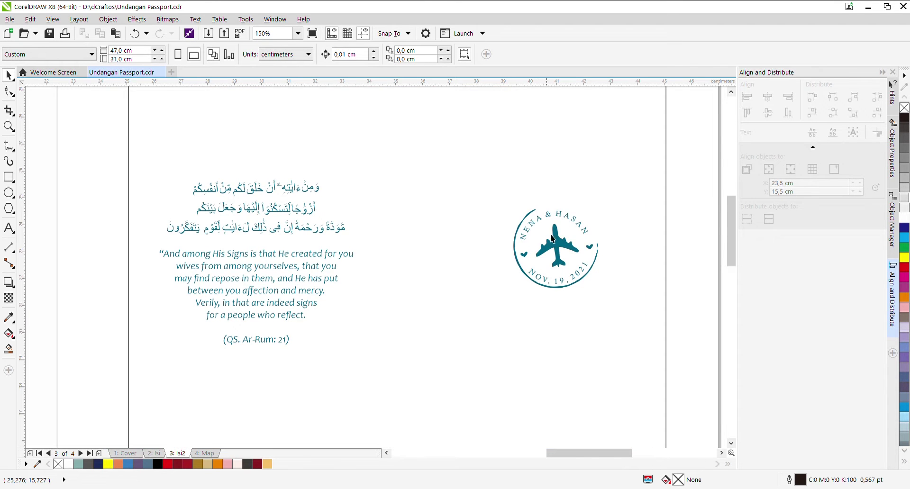
{"action": "scroll", "coordinate": [553, 240], "scroll_direction": "up", "scroll_amount": 2}
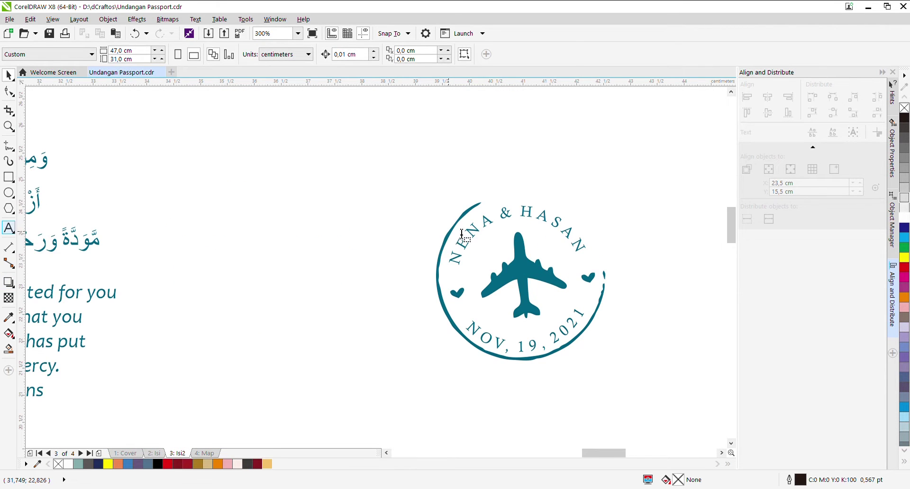
Step: Replace the stamp's curved text with 'DIAN & RAMA'
{"action": "left_click", "coordinate": [491, 225]}
{"action": "key", "text": "ctrl+a"}
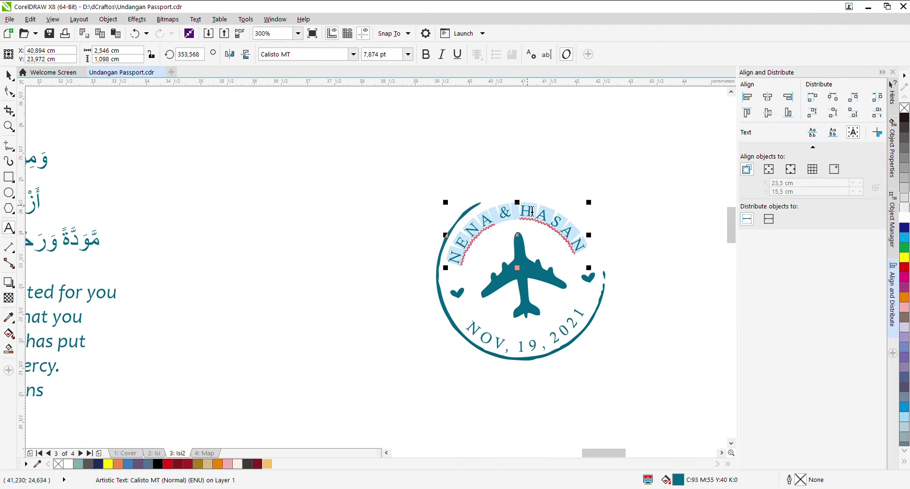
{"action": "type", "text": "DIAN &"}
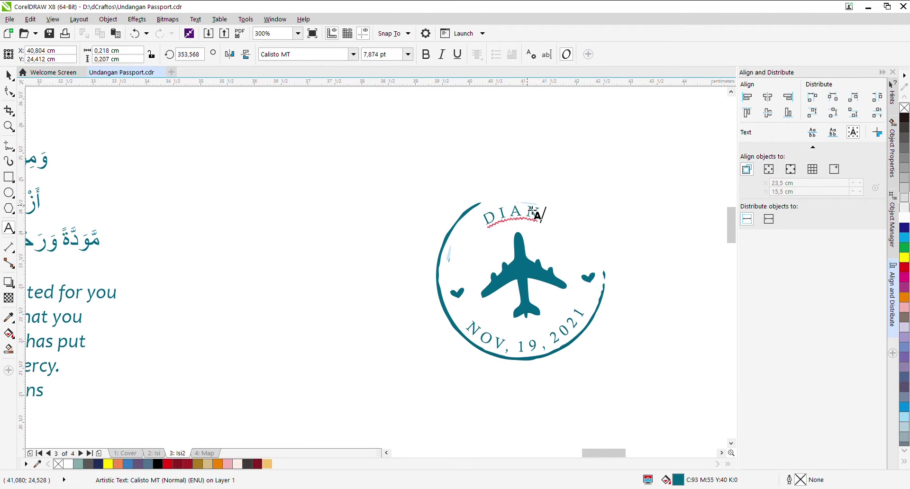
{"action": "type", "text": " R"}
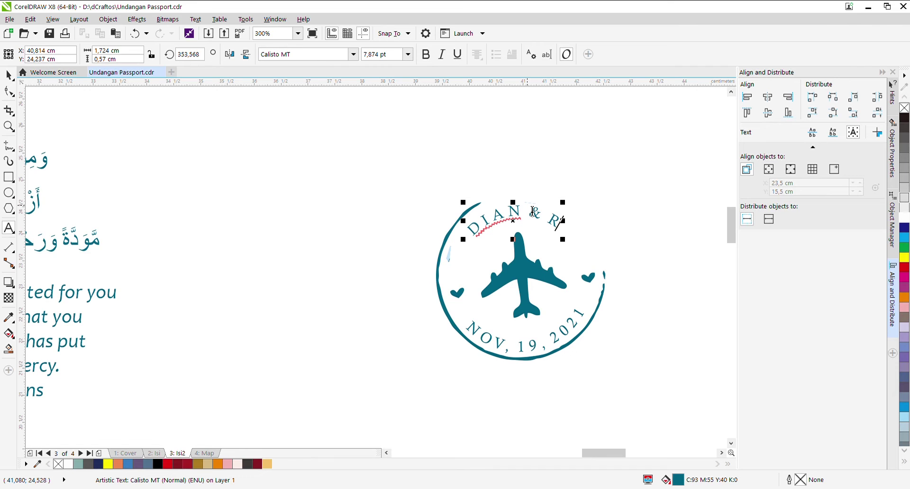
{"action": "type", "text": "AMA"}
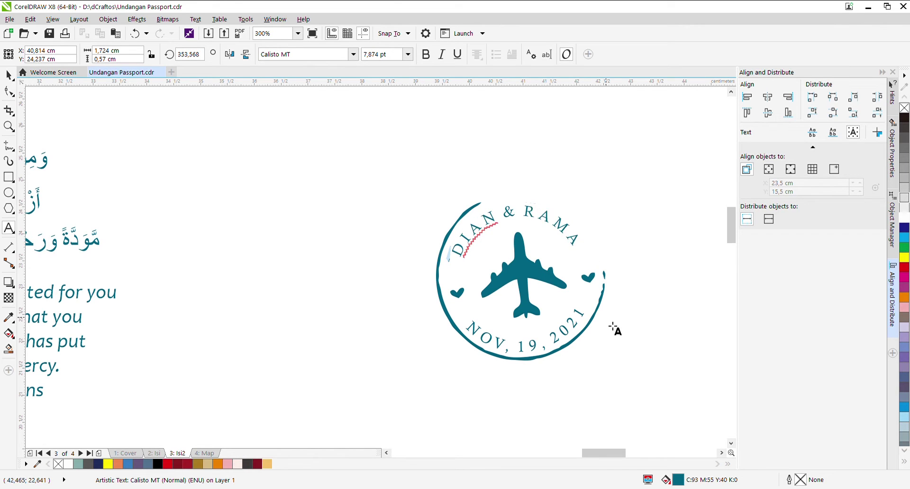
{"action": "left_click", "coordinate": [637, 378]}
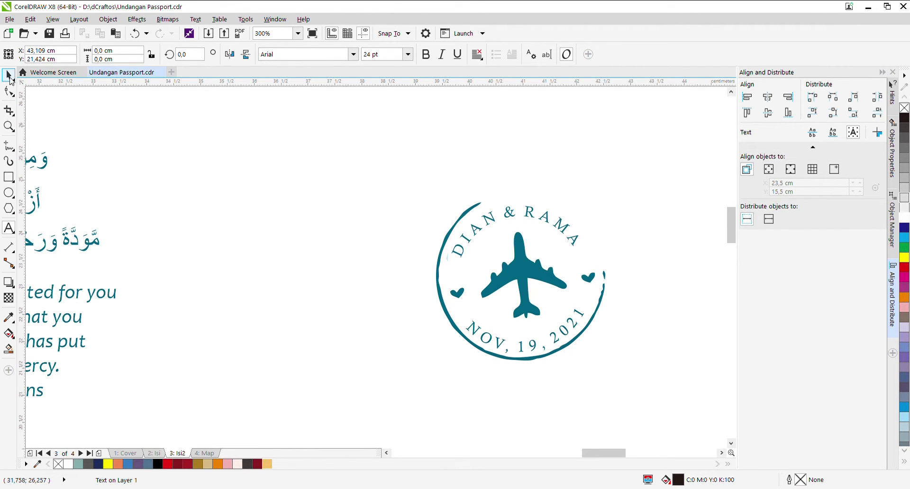
{"action": "left_click", "coordinate": [9, 76]}
{"action": "scroll", "coordinate": [455, 271], "scroll_direction": "down", "scroll_amount": 1}
{"action": "scroll", "coordinate": [503, 242], "scroll_direction": "down", "scroll_amount": 1}
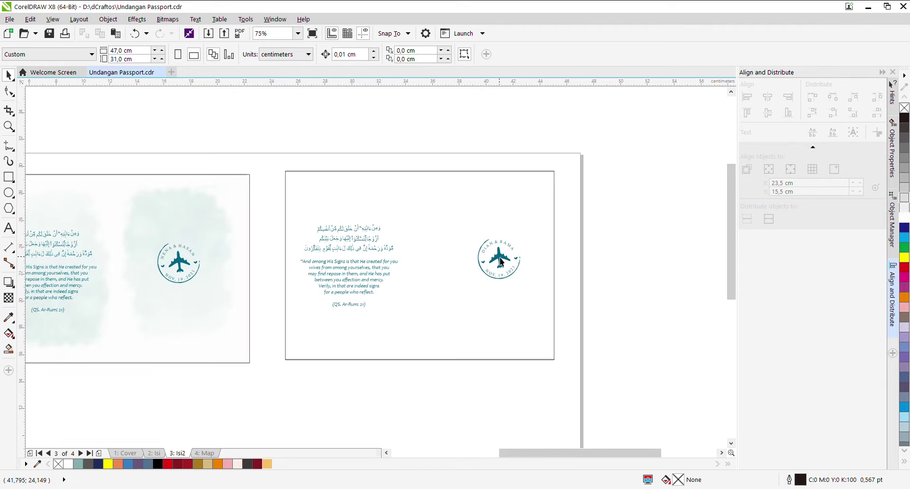
Step: Color the right card's verse text and stamp dark red
{"action": "scroll", "coordinate": [471, 275], "scroll_direction": "up", "scroll_amount": 1}
{"action": "left_click_drag", "start_coordinate": [681, 147], "coordinate": [95, 407]}
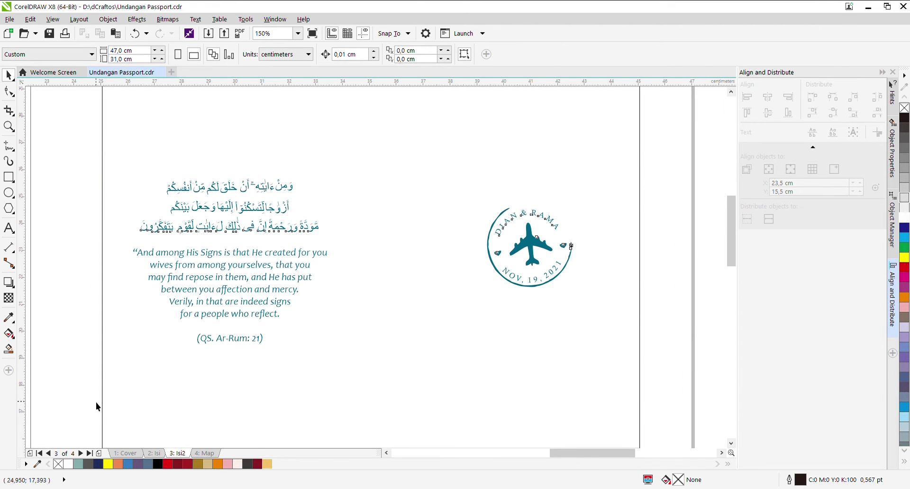
{"action": "left_click", "coordinate": [258, 464]}
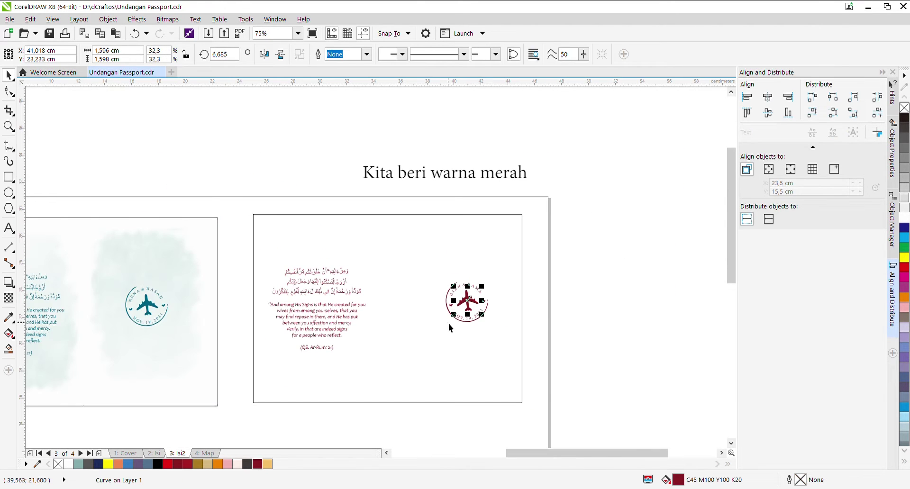
{"action": "left_click", "coordinate": [448, 323]}
{"action": "scroll", "coordinate": [377, 335], "scroll_direction": "up", "scroll_amount": 1}
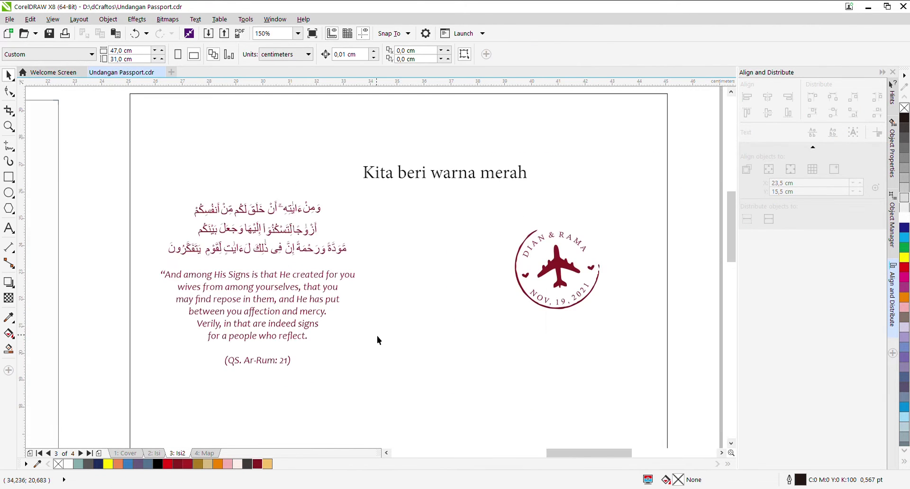
{"action": "scroll", "coordinate": [465, 288], "scroll_direction": "down", "scroll_amount": 1}
{"action": "scroll", "coordinate": [306, 259], "scroll_direction": "down", "scroll_amount": 1}
Step: Copy both watercolour background pieces from inside the left card's PowerClip
{"action": "left_click", "coordinate": [306, 259]}
{"action": "scroll", "coordinate": [331, 293], "scroll_direction": "up", "scroll_amount": 1}
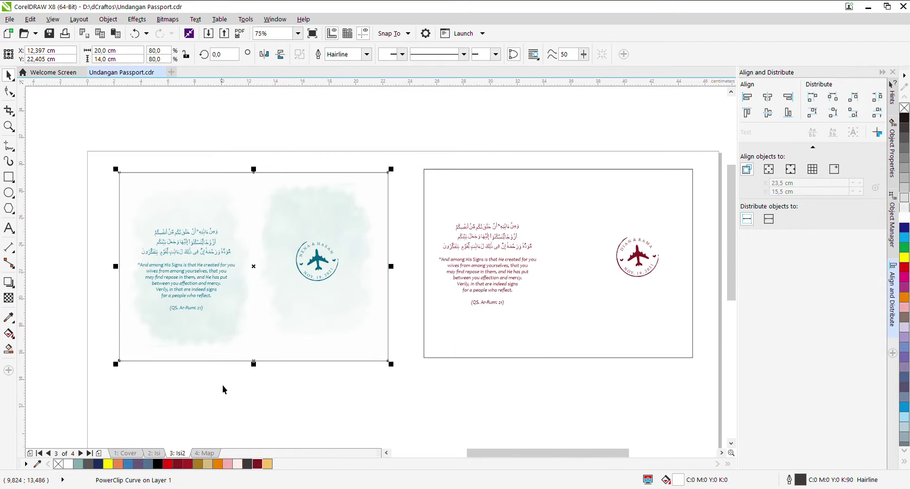
{"action": "double_click", "coordinate": [318, 336]}
{"action": "left_click", "coordinate": [326, 208]}
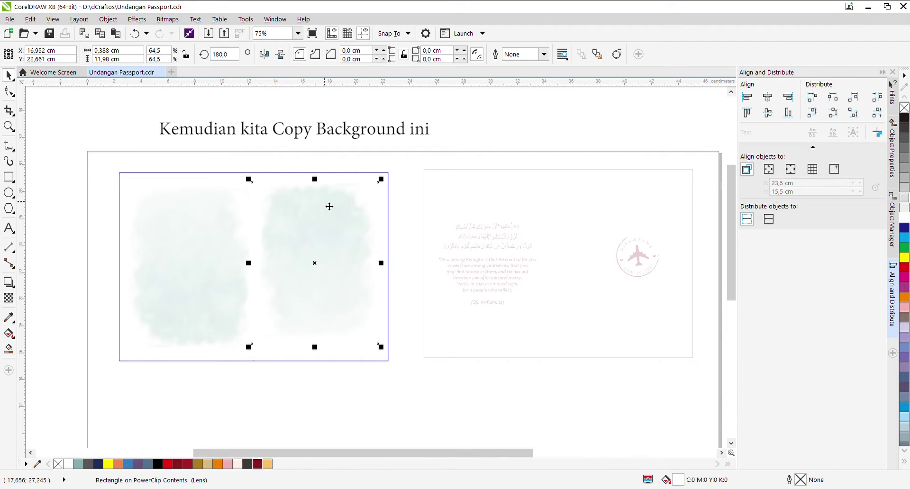
{"action": "left_click_drag", "start_coordinate": [240, 125], "coordinate": [425, 417]}
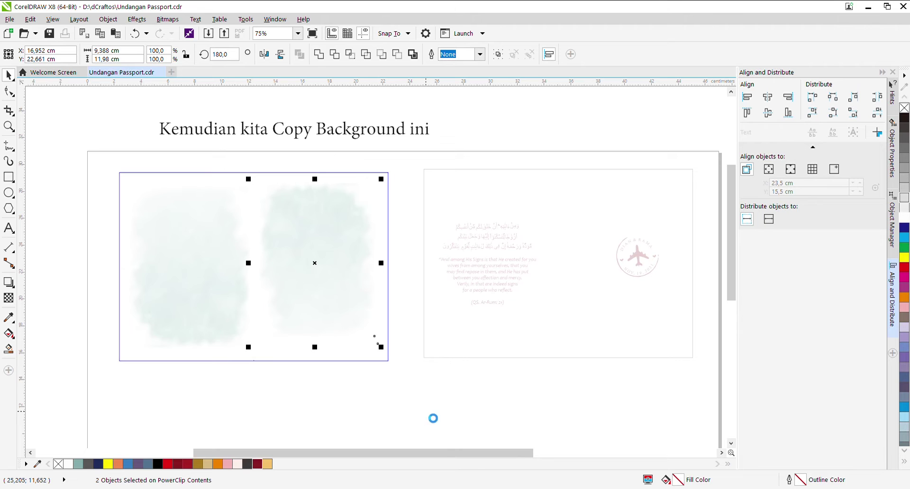
{"action": "left_click", "coordinate": [261, 385]}
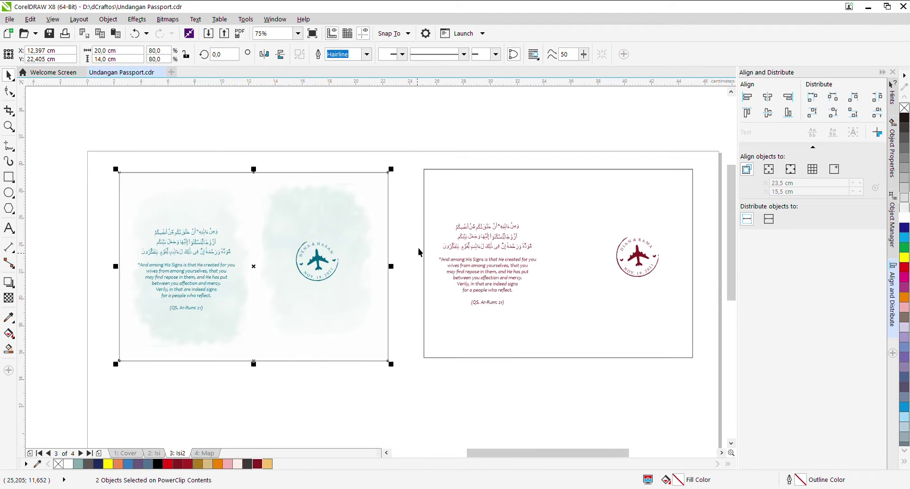
{"action": "left_click", "coordinate": [407, 139]}
Step: Paste the watercolour background and position it by the right card
{"action": "key", "text": "ctrl+v"}
{"action": "scroll", "coordinate": [298, 235], "scroll_direction": "down", "scroll_amount": 2}
{"action": "left_click_drag", "start_coordinate": [299, 235], "coordinate": [446, 301]}
{"action": "left_click_drag", "start_coordinate": [485, 321], "coordinate": [413, 349]}
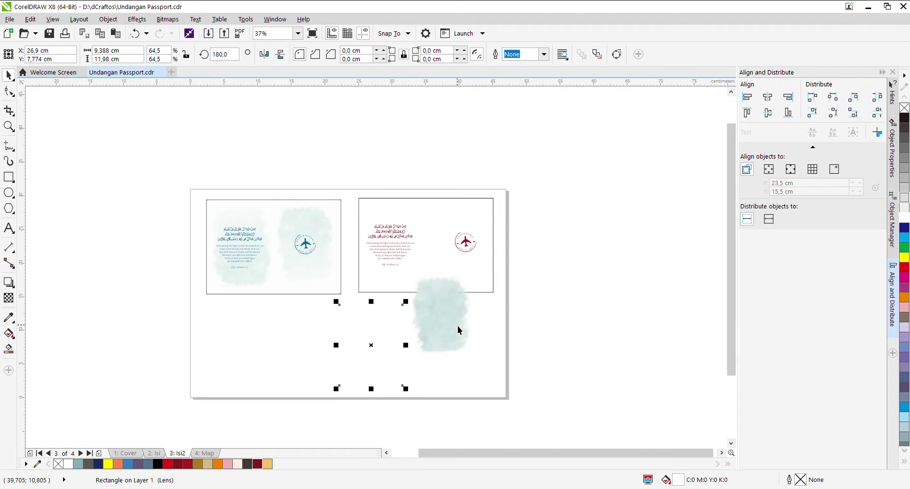
{"action": "scroll", "coordinate": [457, 326], "scroll_direction": "up", "scroll_amount": 2}
{"action": "left_click", "coordinate": [436, 306]}
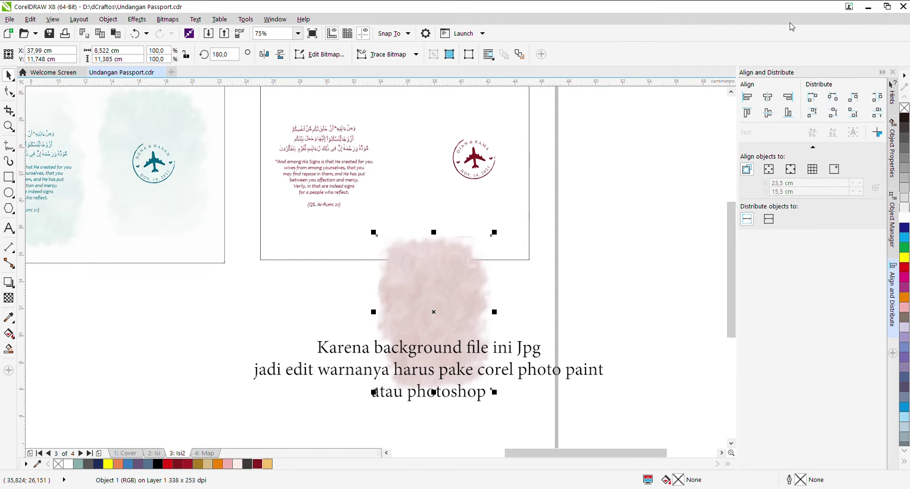
Step: Move the pink watercolour patch onto the right card and place it inside the card frame
{"action": "left_click_drag", "start_coordinate": [480, 261], "coordinate": [485, 325]}
{"action": "scroll", "coordinate": [486, 313], "scroll_direction": "down", "scroll_amount": 2}
{"action": "scroll", "coordinate": [484, 335], "scroll_direction": "up", "scroll_amount": 2}
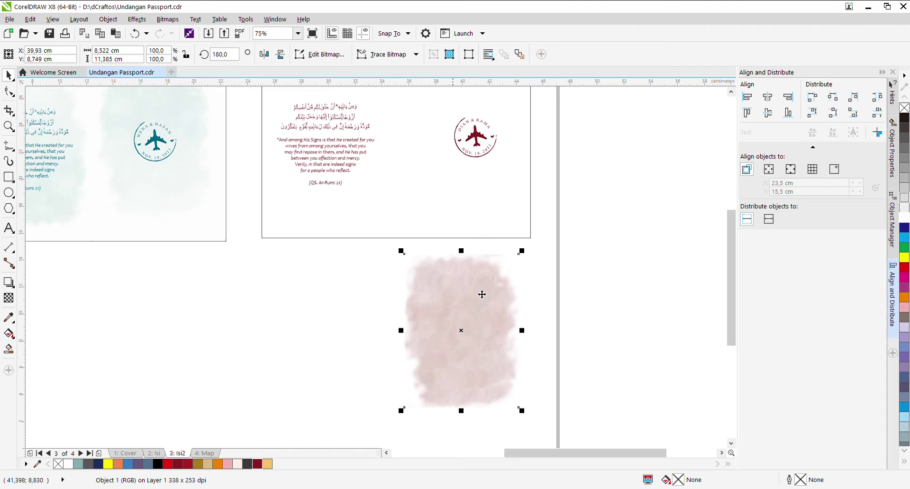
{"action": "left_click_drag", "start_coordinate": [459, 335], "coordinate": [473, 192]}
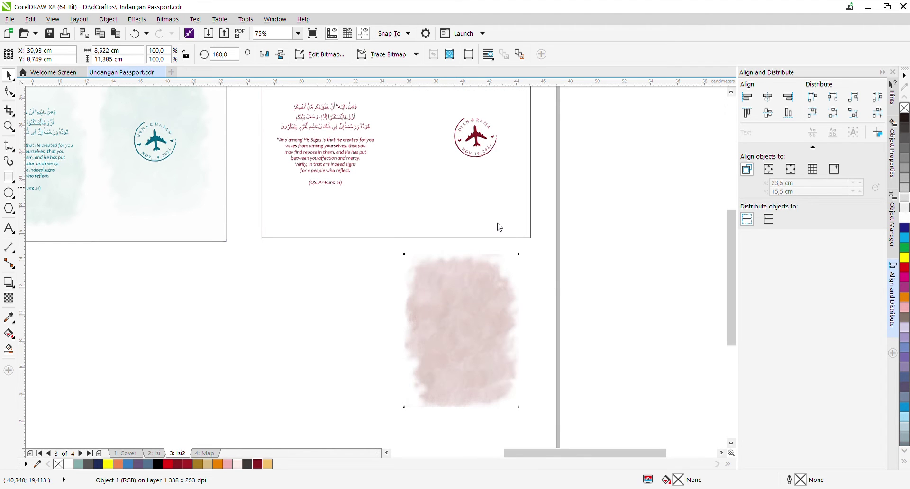
{"action": "left_click", "coordinate": [518, 268]}
{"action": "scroll", "coordinate": [502, 257], "scroll_direction": "down", "scroll_amount": 2}
{"action": "scroll", "coordinate": [510, 235], "scroll_direction": "up", "scroll_amount": 2}
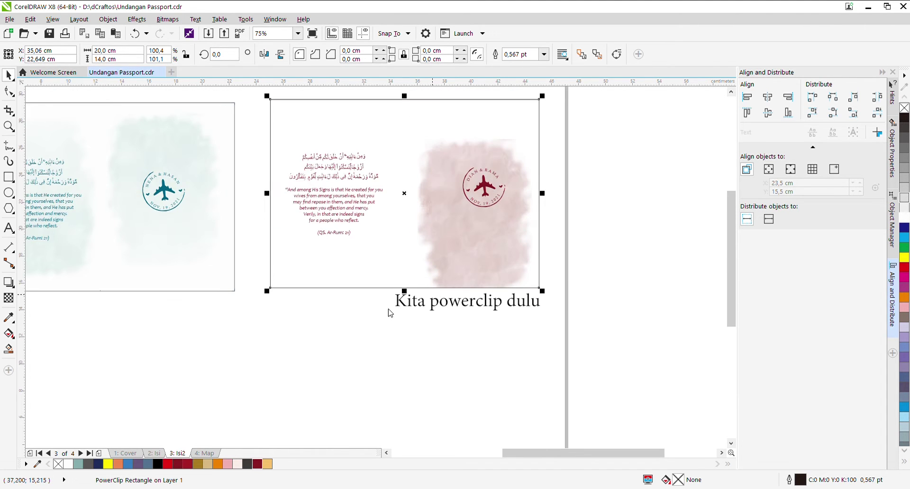
Step: Inside the card's PowerClip, raise the pink bitmap and cover it with a white, outline-free rectangle
{"action": "double_click", "coordinate": [483, 237]}
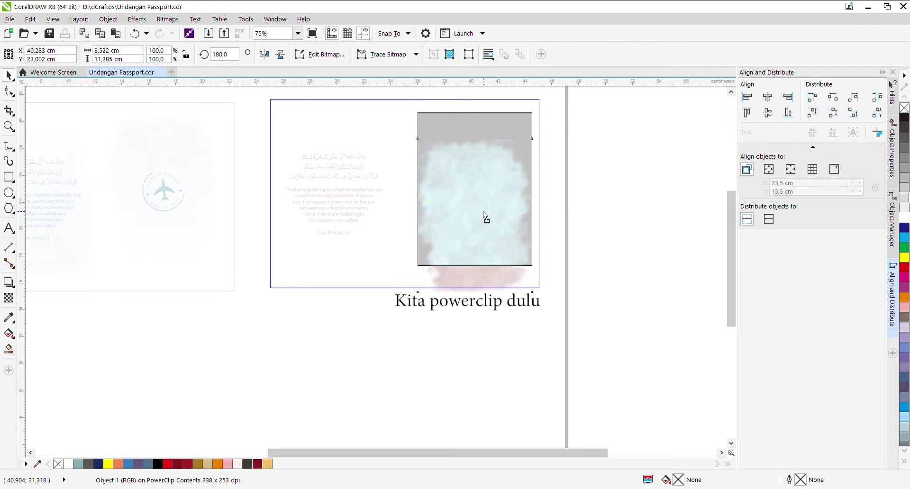
{"action": "left_click_drag", "start_coordinate": [483, 212], "coordinate": [488, 215]}
{"action": "left_click", "coordinate": [572, 247]}
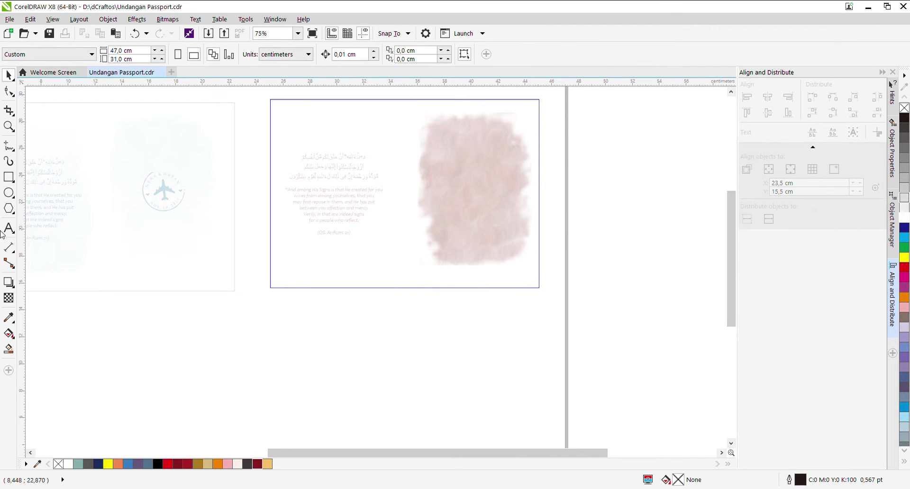
{"action": "left_click", "coordinate": [6, 181]}
{"action": "mouse_move", "coordinate": [408, 96]}
{"action": "left_mouse_down"}
{"action": "mouse_move", "coordinate": [512, 229]}
{"action": "mouse_move", "coordinate": [549, 295]}
{"action": "left_mouse_up"}
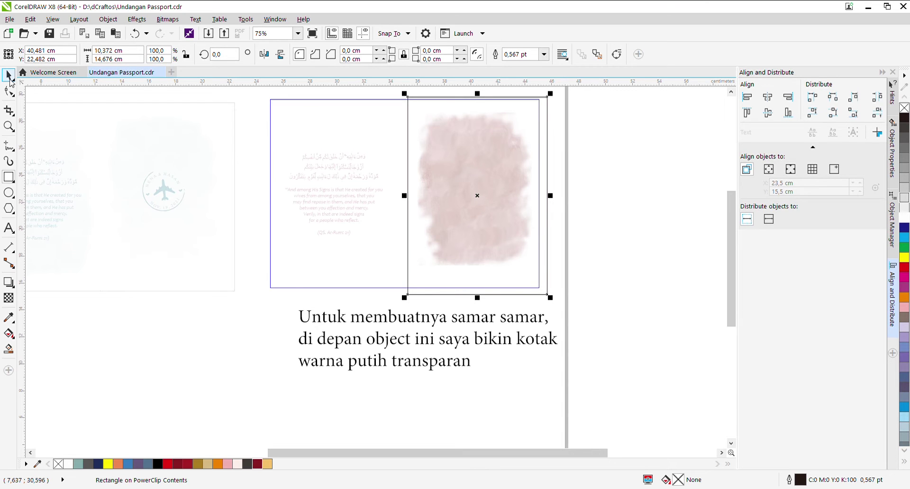
{"action": "right_click", "coordinate": [905, 109]}
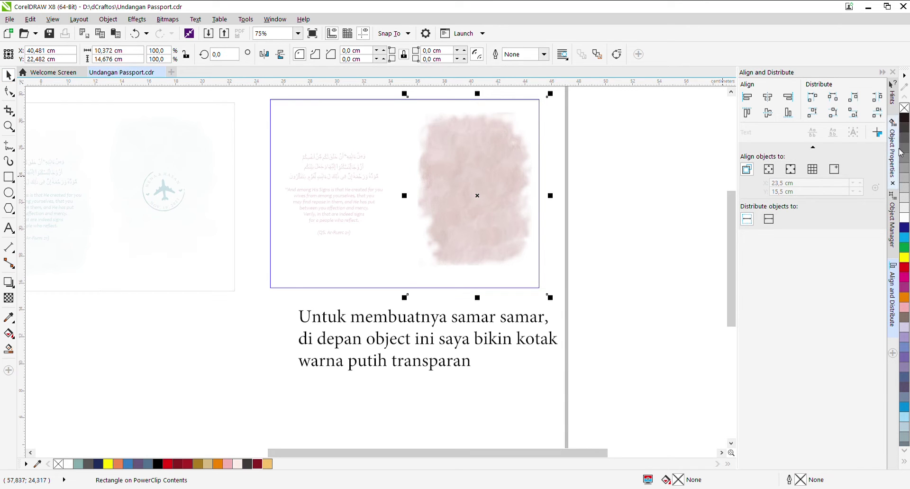
{"action": "left_click", "coordinate": [905, 216]}
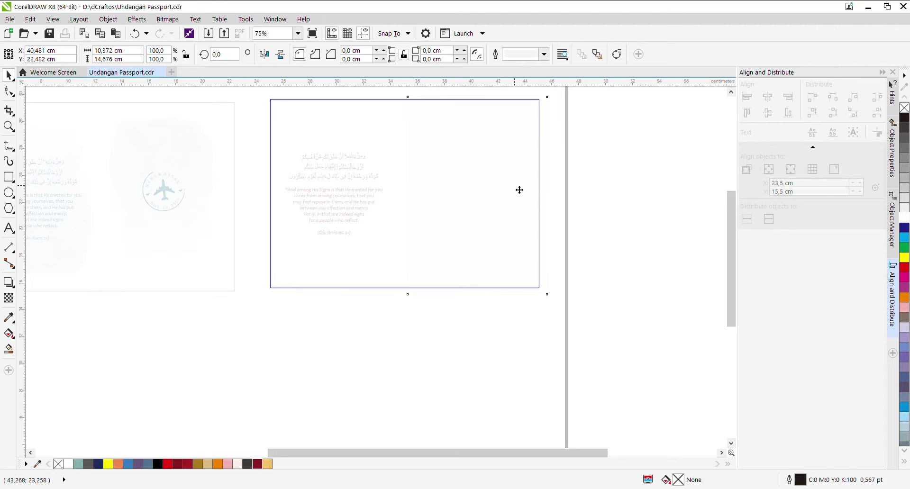
Step: Give the white rectangle a linear transparency fading from top to bottom
{"action": "left_click", "coordinate": [8, 298]}
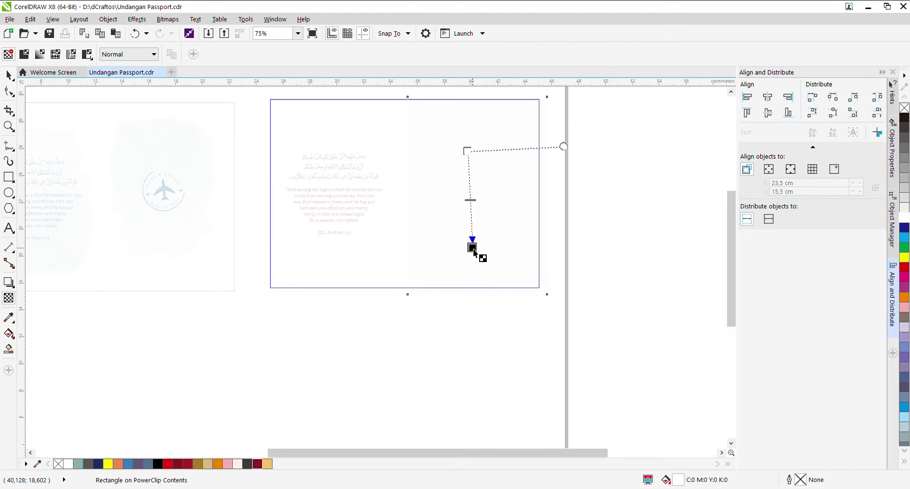
{"action": "left_click_drag", "start_coordinate": [473, 251], "coordinate": [465, 340]}
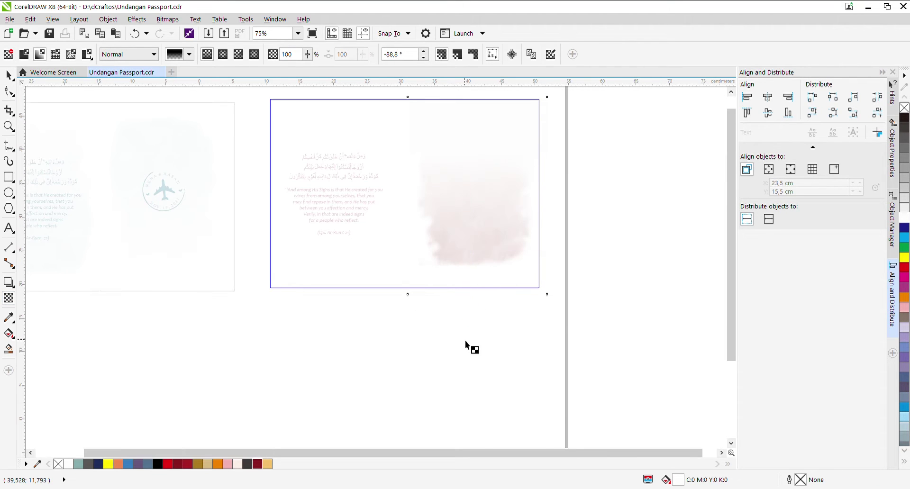
{"action": "scroll", "coordinate": [465, 341], "scroll_direction": "down", "scroll_amount": 2}
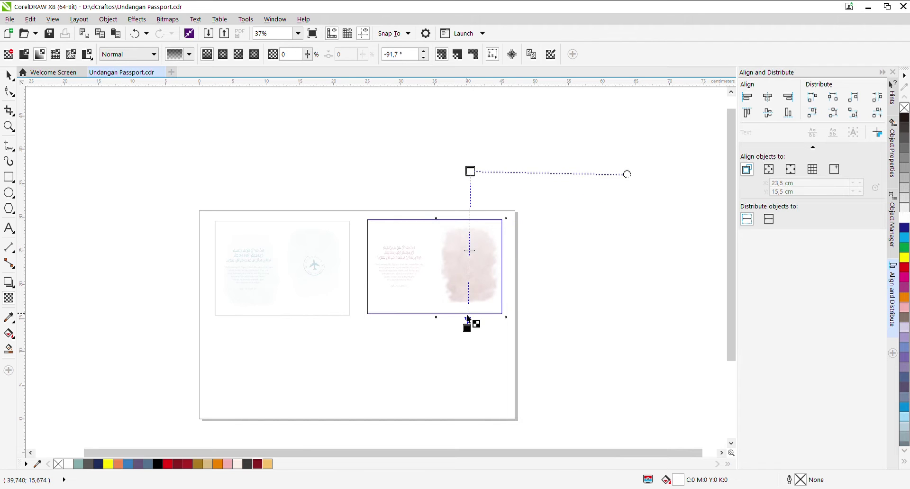
{"action": "left_click_drag", "start_coordinate": [468, 321], "coordinate": [467, 394]}
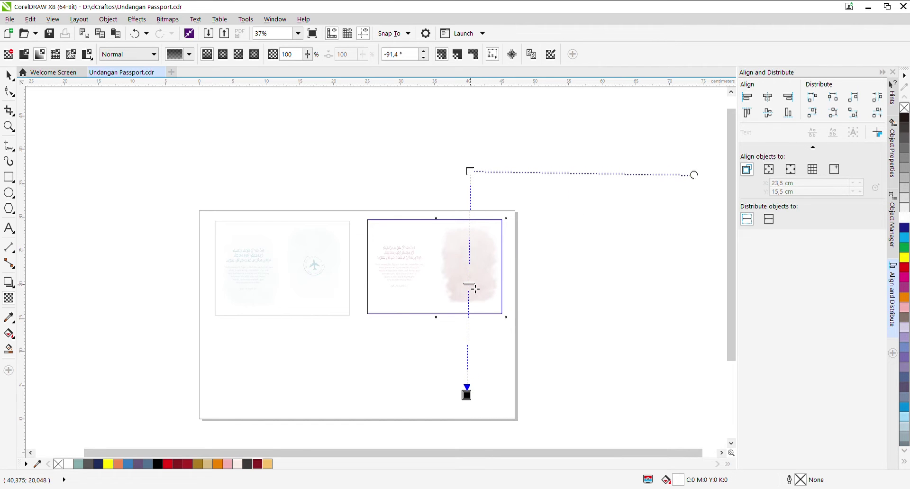
{"action": "scroll", "coordinate": [476, 291], "scroll_direction": "up", "scroll_amount": 2}
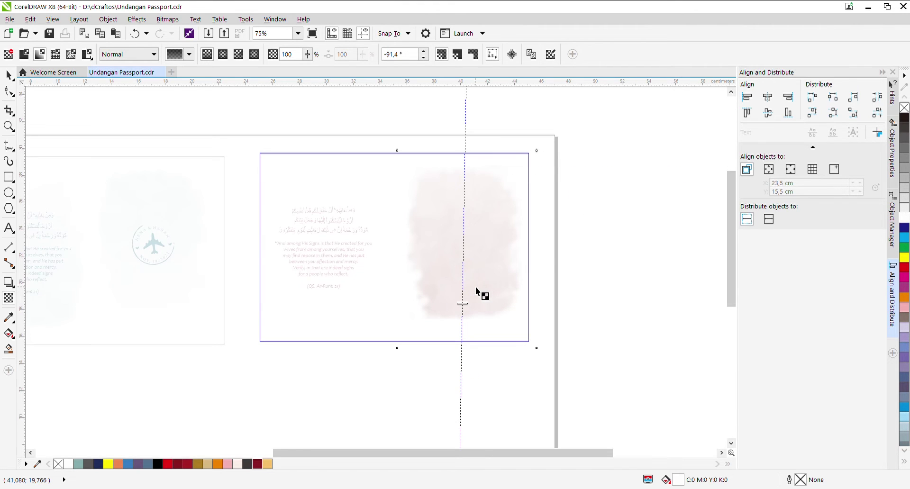
Step: Copy the bitmap and its faded overlay leftward behind the verse, then finish editing the PowerClip
{"action": "left_click", "coordinate": [4, 80]}
{"action": "left_click", "coordinate": [587, 282]}
{"action": "left_click_drag", "start_coordinate": [511, 361], "coordinate": [350, 106]}
{"action": "left_click_drag", "start_coordinate": [476, 199], "coordinate": [343, 204]}
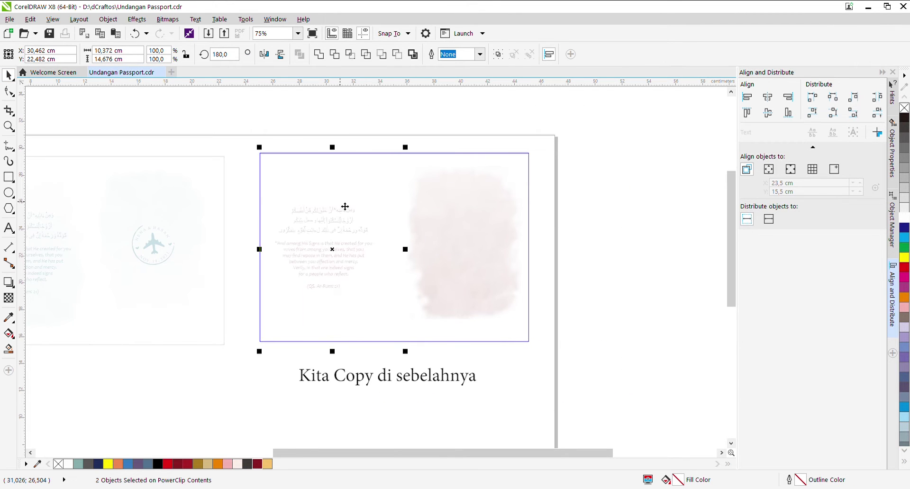
{"action": "left_click", "coordinate": [397, 361]}
{"action": "left_click", "coordinate": [603, 282]}
{"action": "scroll", "coordinate": [561, 216], "scroll_direction": "down", "scroll_amount": 3}
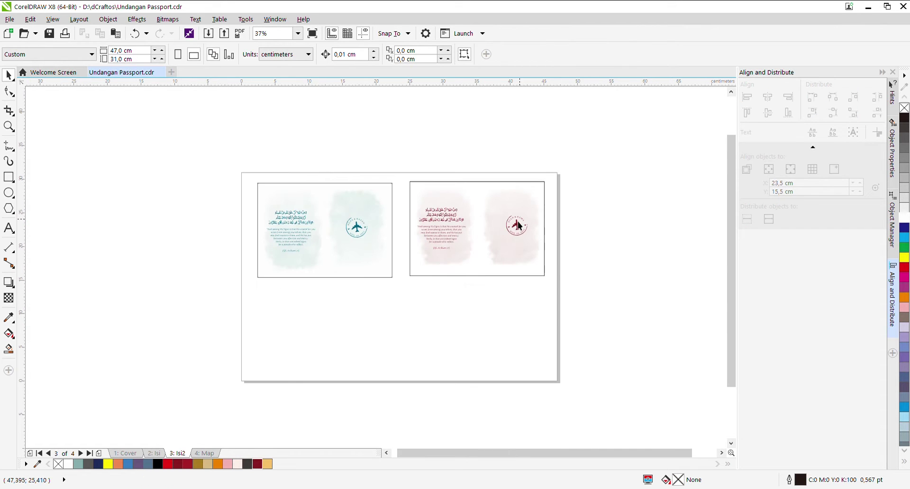
Step: Zoom in on the two finished verse-and-stamp cards on the Isi2 page
{"action": "key", "text": "z"}
{"action": "left_click_drag", "start_coordinate": [244, 174], "coordinate": [560, 290]}
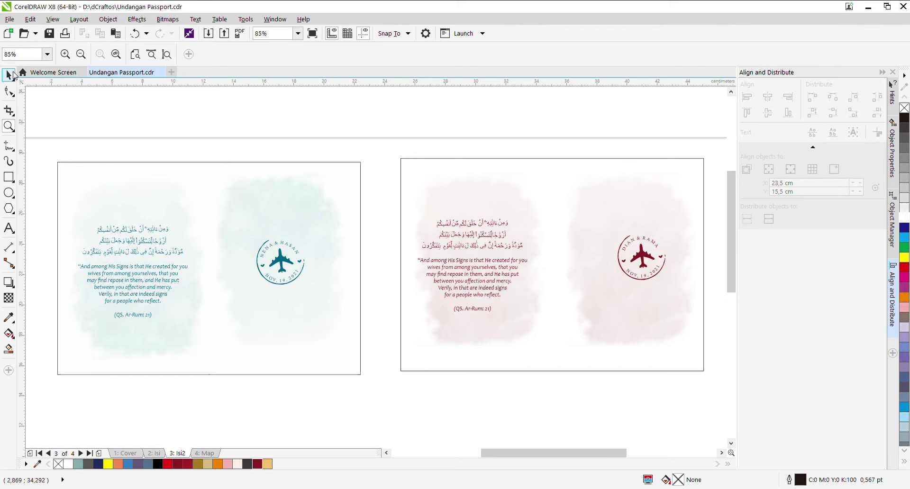
{"action": "left_click", "coordinate": [8, 75]}
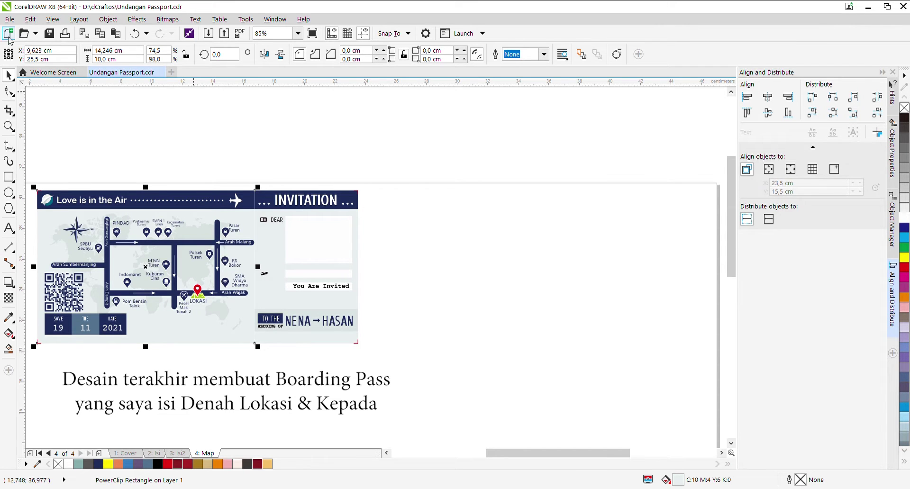
Step: Draw a rectangle right of the map card and check the map card's dimensions
{"action": "key", "text": "F6"}
{"action": "left_click_drag", "start_coordinate": [391, 208], "coordinate": [540, 340]}
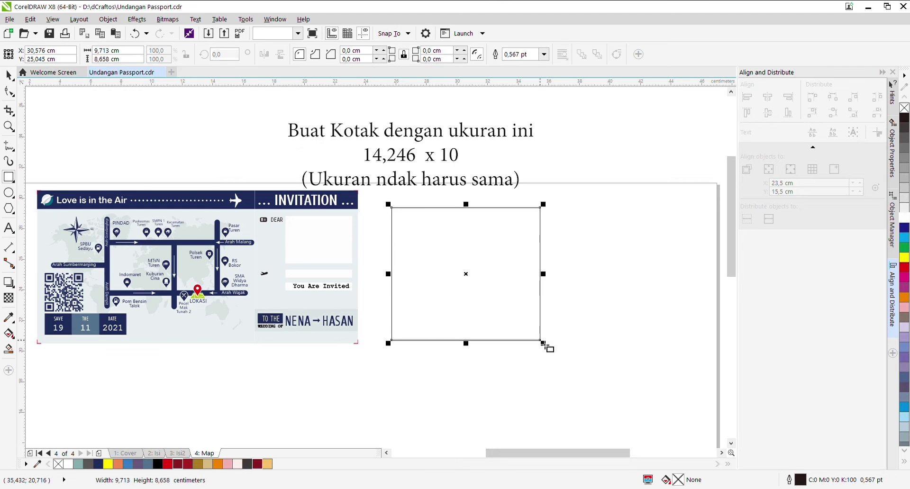
{"action": "left_click", "coordinate": [8, 76]}
{"action": "left_click", "coordinate": [182, 208]}
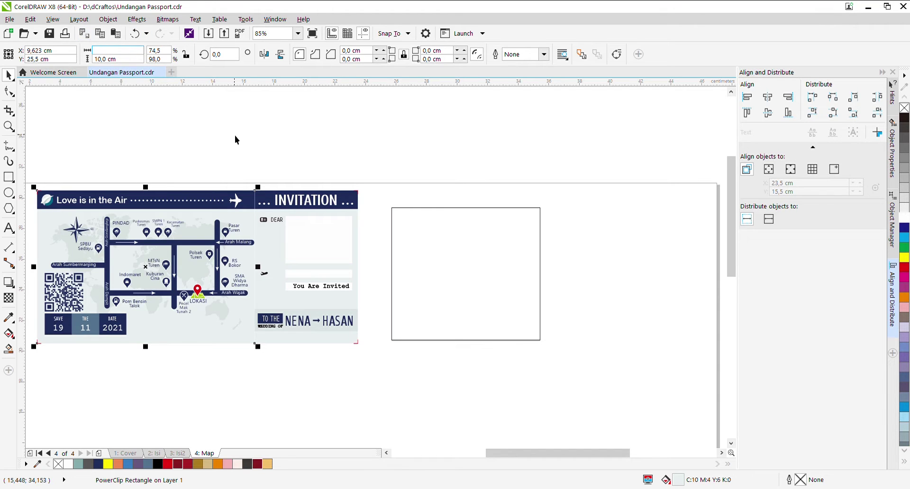
{"action": "left_click", "coordinate": [154, 126]}
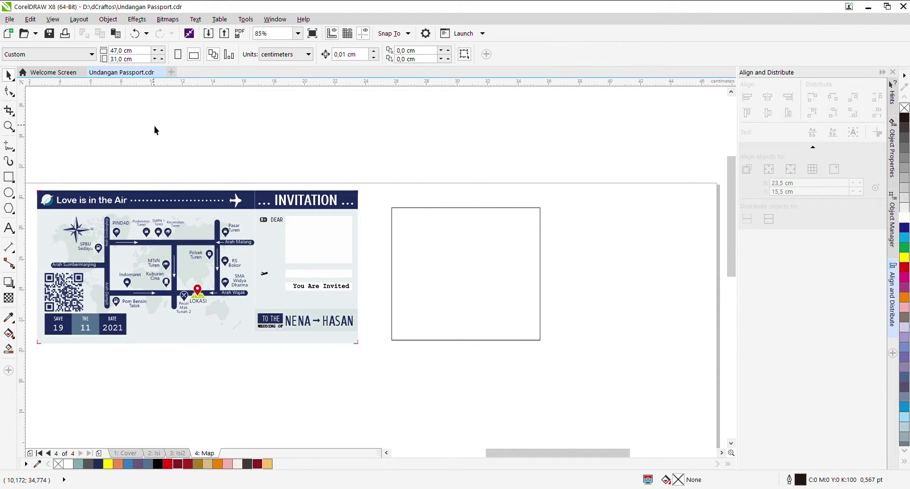
{"action": "left_click", "coordinate": [191, 197]}
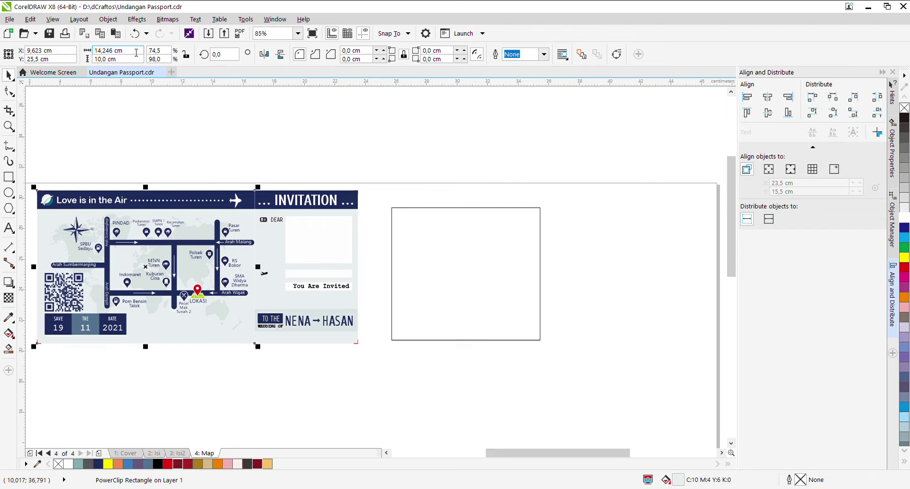
Step: Resize the new rectangle to 14,246 × 10 cm and nudge it into place
{"action": "left_click", "coordinate": [395, 216]}
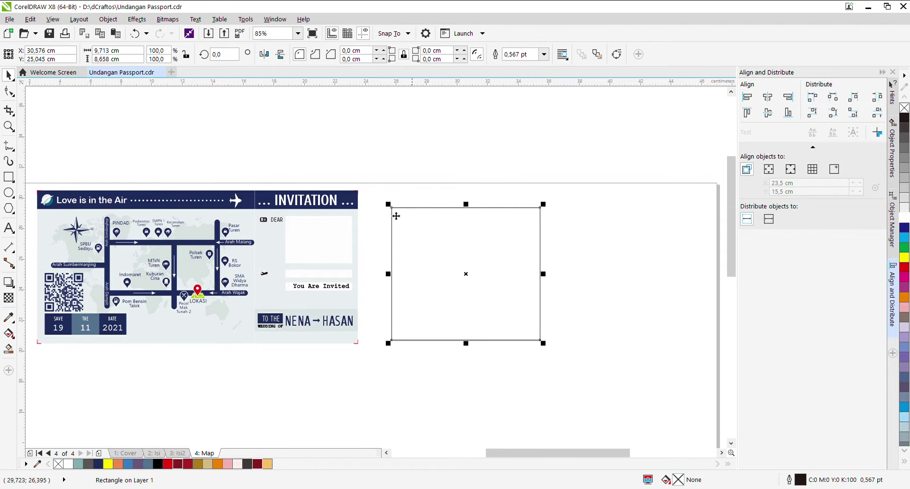
{"action": "type", "text": "14,246"}
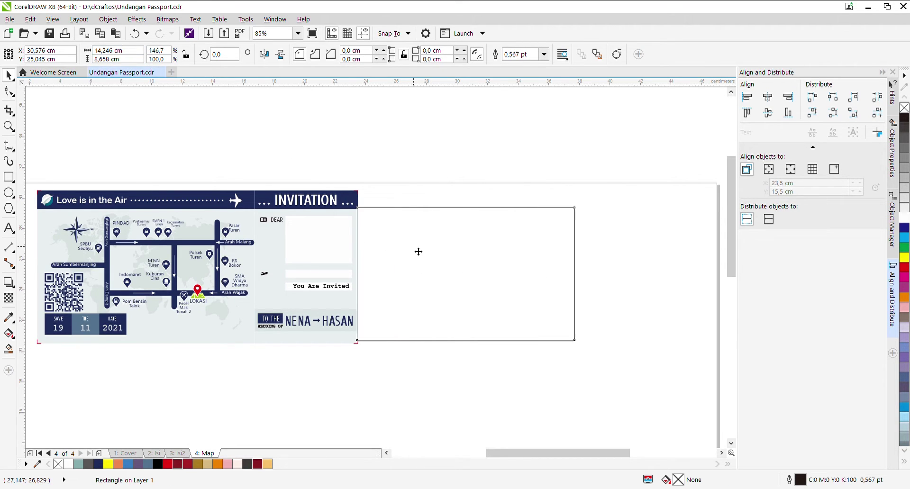
{"action": "key", "text": "Return"}
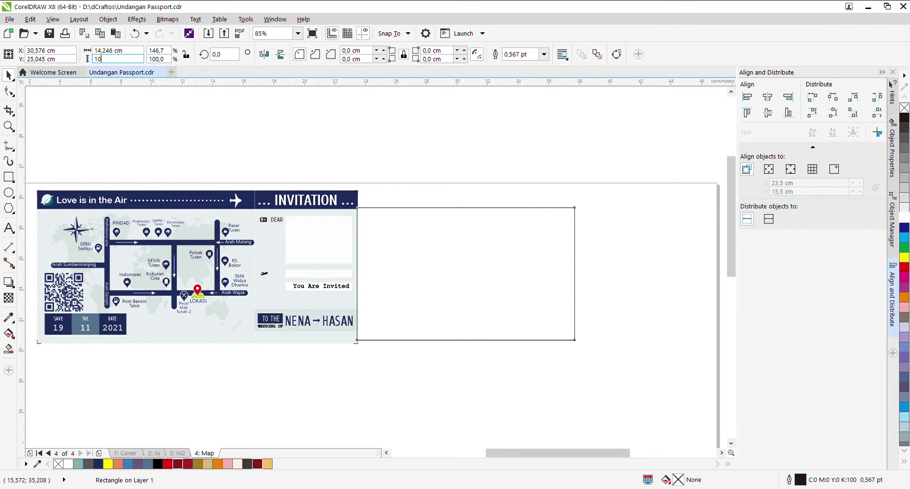
{"action": "type", "text": "10"}
{"action": "key", "text": "Return"}
{"action": "left_click_drag", "start_coordinate": [385, 213], "coordinate": [399, 209]}
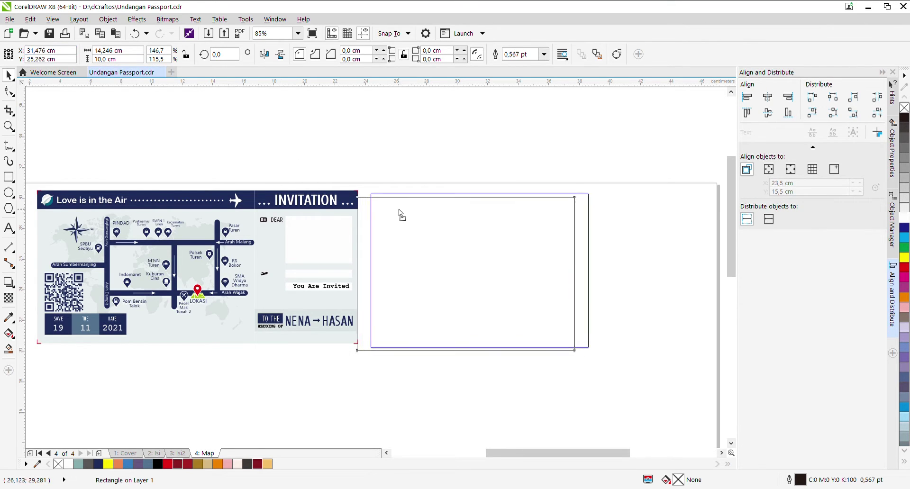
{"action": "left_click", "coordinate": [400, 145]}
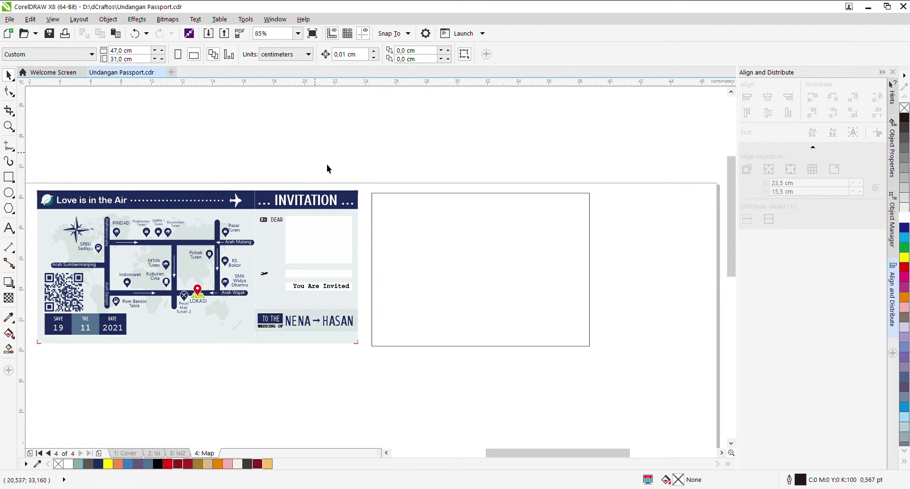
{"action": "left_click", "coordinate": [385, 207]}
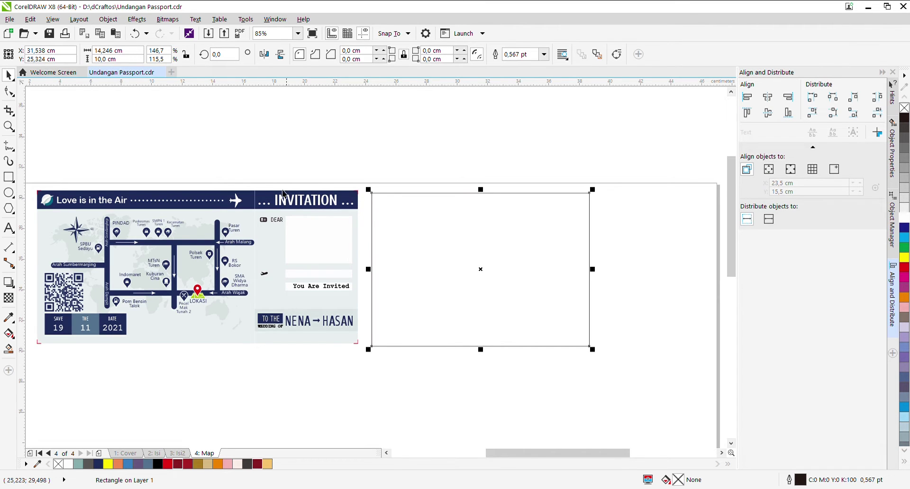
{"action": "left_click", "coordinate": [13, 181]}
Step: Draw a thin dark red, outline-free bar across the card's top and PowerClip it inside the card
{"action": "left_click_drag", "start_coordinate": [367, 184], "coordinate": [609, 218]}
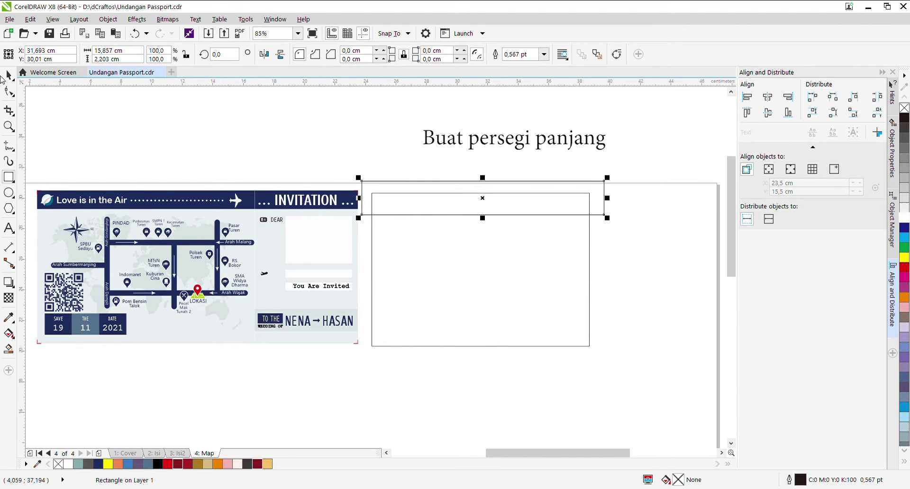
{"action": "left_click", "coordinate": [9, 76]}
{"action": "left_click", "coordinate": [258, 464]}
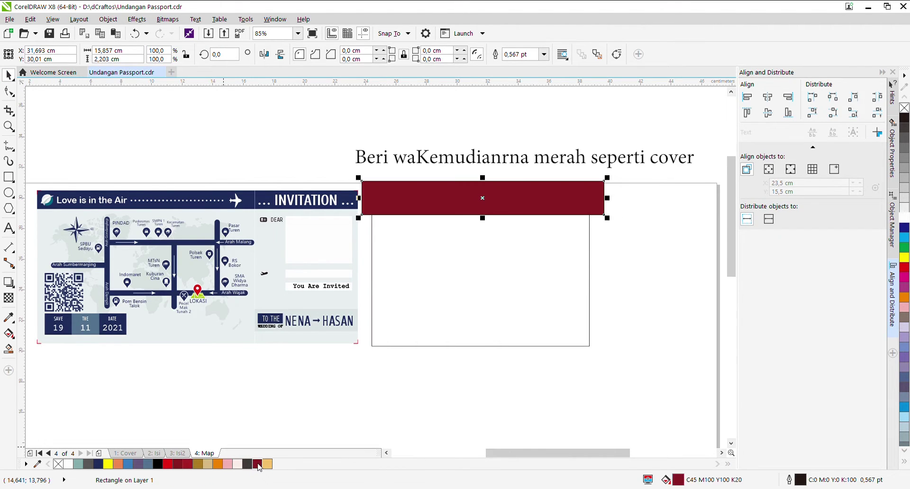
{"action": "right_click", "coordinate": [59, 465]}
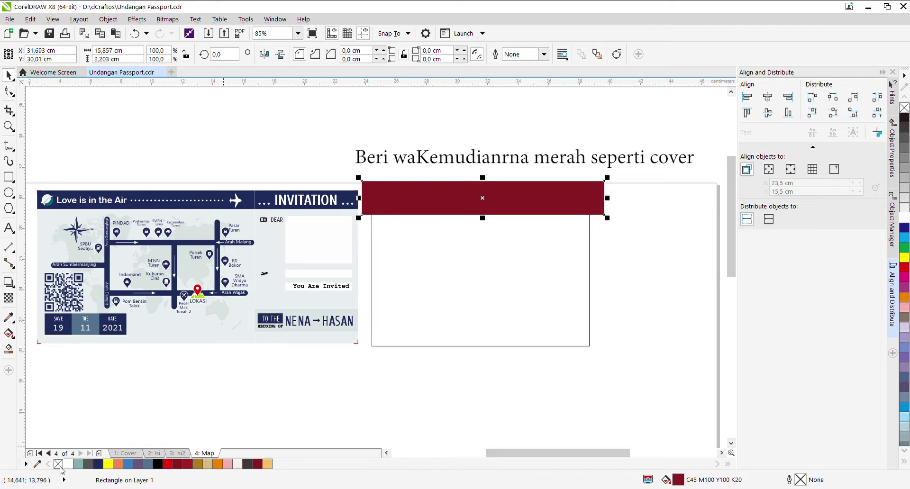
{"action": "left_click", "coordinate": [417, 357]}
{"action": "left_click", "coordinate": [471, 203]}
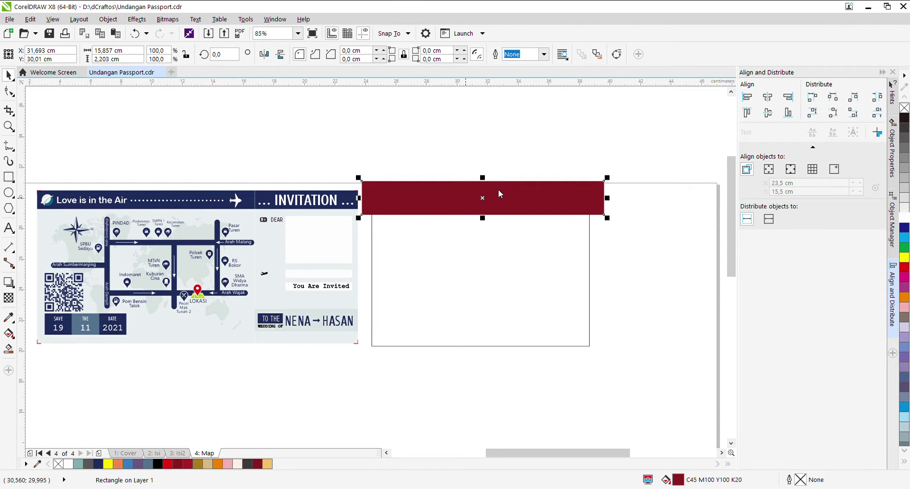
{"action": "left_click_drag", "start_coordinate": [499, 195], "coordinate": [484, 244]}
{"action": "left_click", "coordinate": [392, 147]}
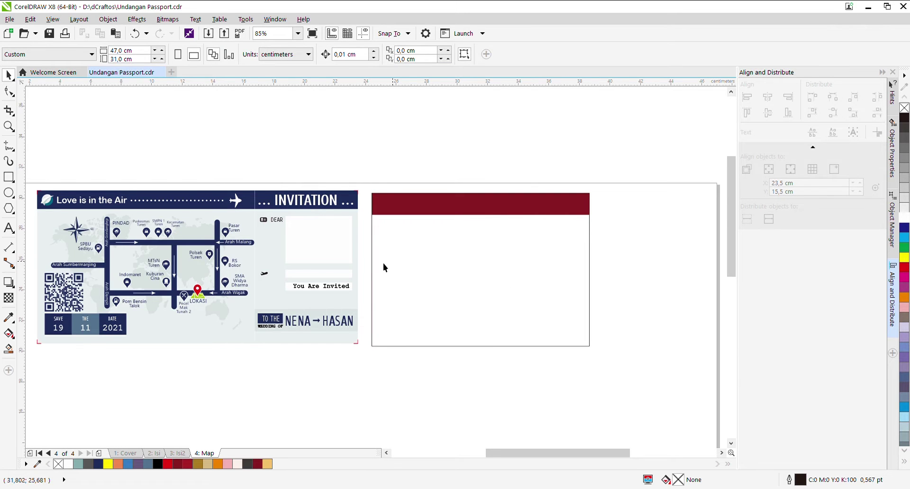
{"action": "scroll", "coordinate": [346, 263], "scroll_direction": "down", "scroll_amount": 2}
{"action": "scroll", "coordinate": [429, 263], "scroll_direction": "up", "scroll_amount": 2}
{"action": "left_click", "coordinate": [429, 264]}
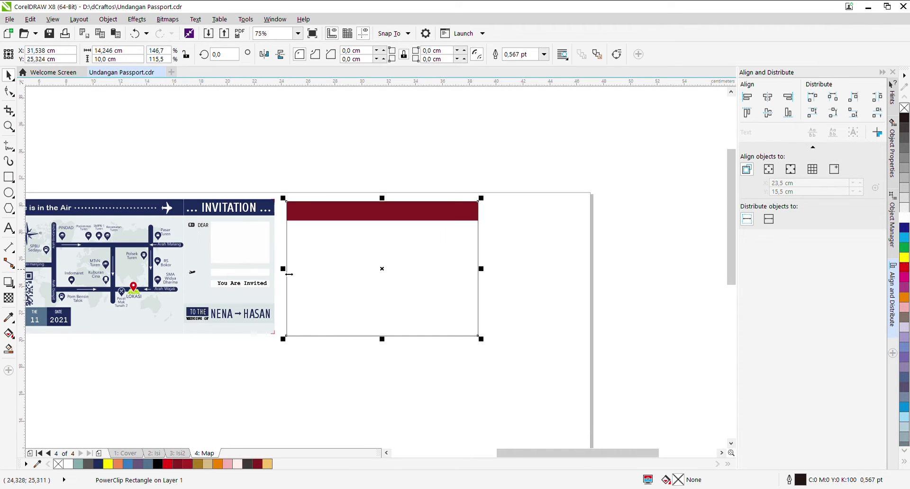
Step: Mirror-copy the red-topped card and set the copy's width to 6,748 cm
{"action": "left_click_drag", "start_coordinate": [287, 275], "coordinate": [561, 284]}
{"action": "left_click", "coordinate": [429, 256]}
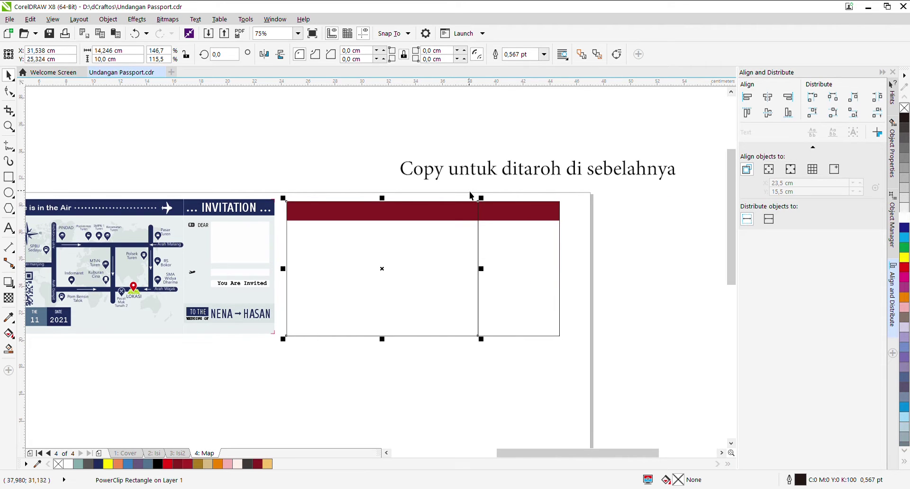
{"action": "left_click", "coordinate": [276, 234]}
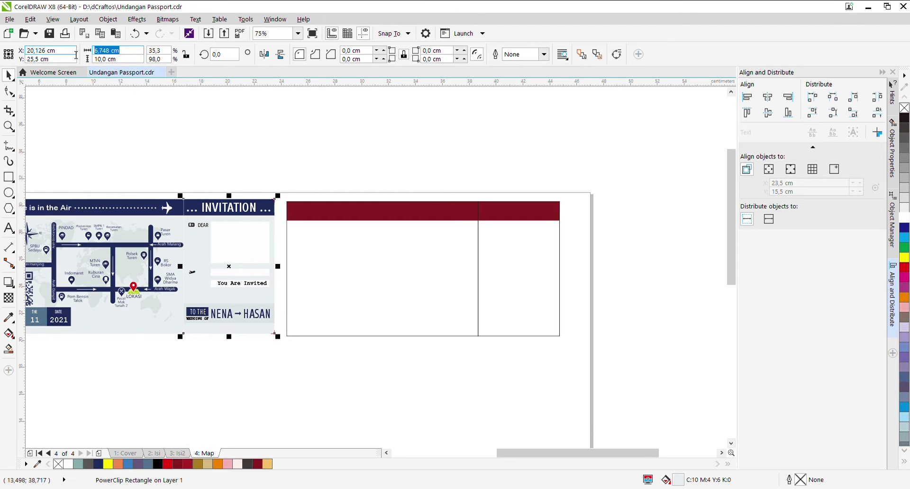
{"action": "left_click", "coordinate": [541, 258]}
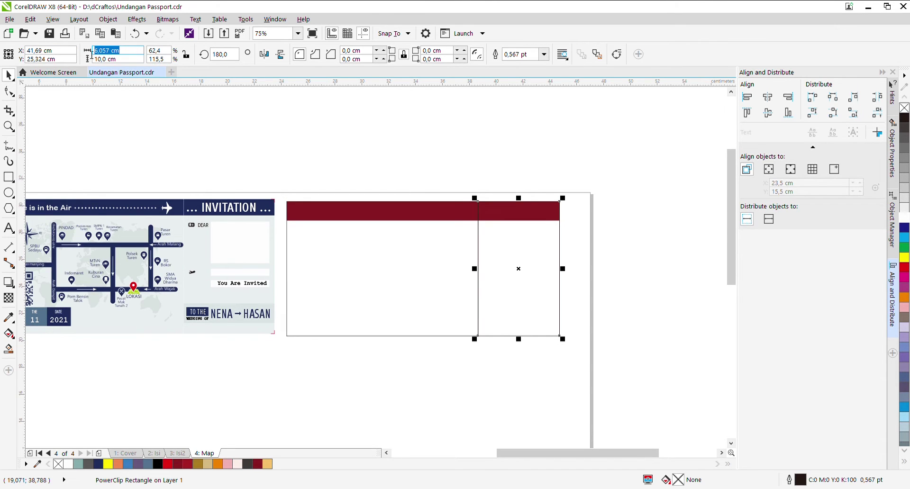
{"action": "type", "text": "6,748"}
{"action": "key", "text": "Return"}
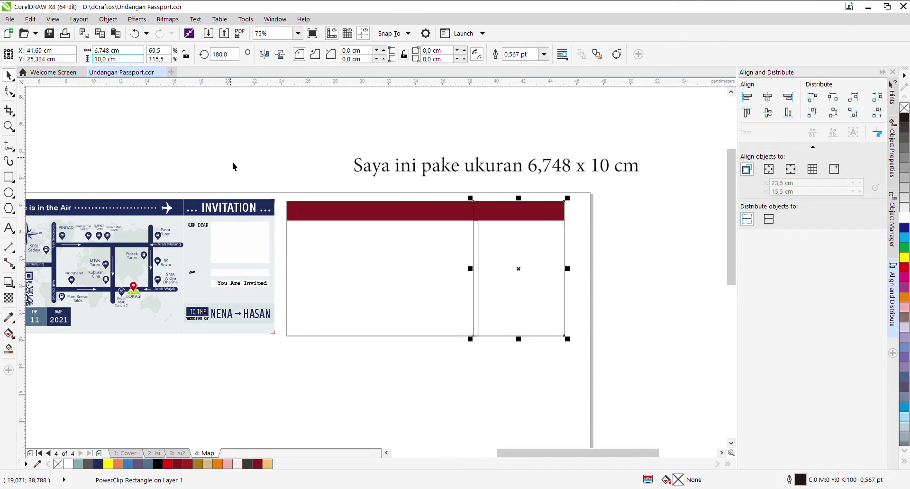
Step: Right-align the narrow panel with the card, then mirror it out flush beside the card
{"action": "left_click", "coordinate": [425, 244], "text": "shift"}
{"action": "left_click", "coordinate": [788, 101]}
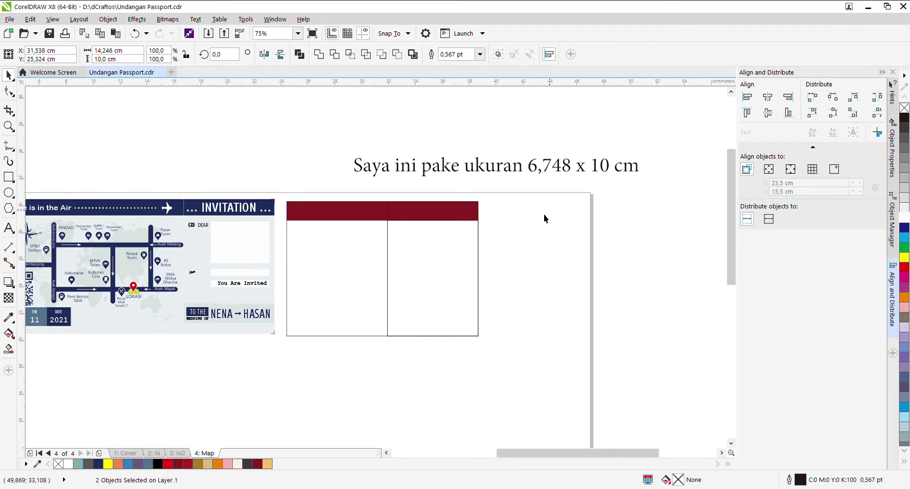
{"action": "left_click", "coordinate": [423, 278]}
{"action": "left_click_drag", "start_coordinate": [388, 268], "coordinate": [522, 281]}
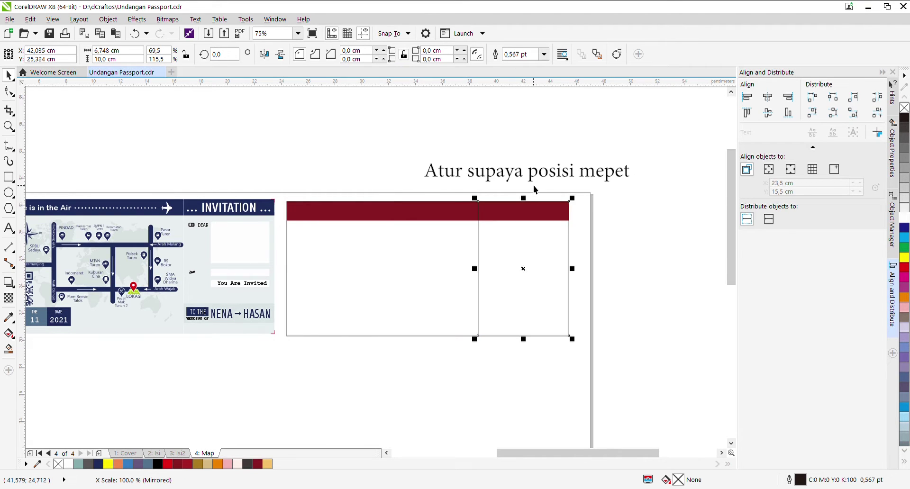
{"action": "left_click", "coordinate": [534, 185]}
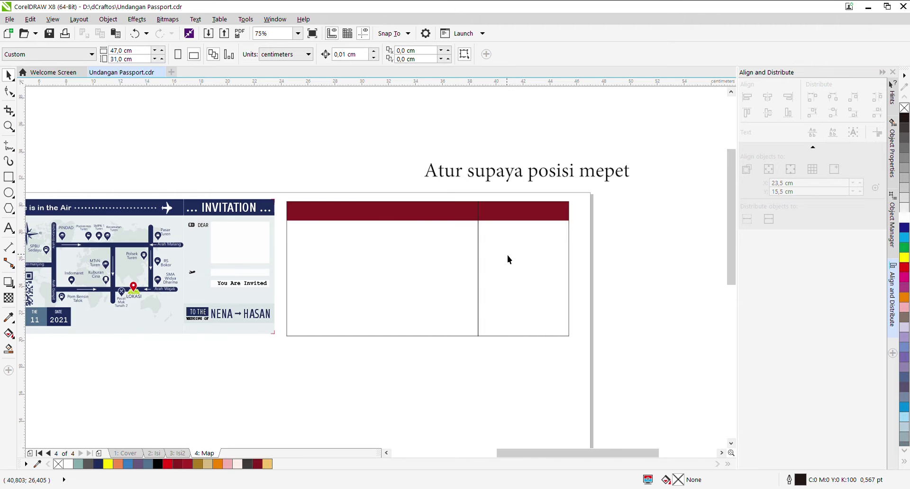
{"action": "scroll", "coordinate": [433, 234], "scroll_direction": "up", "scroll_amount": 2}
{"action": "scroll", "coordinate": [433, 234], "scroll_direction": "down", "scroll_amount": 2}
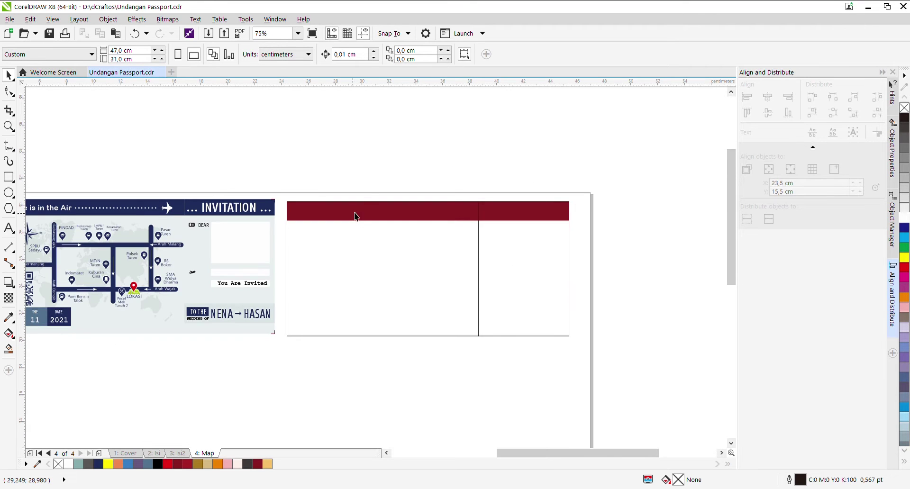
{"action": "left_click_drag", "start_coordinate": [536, 455], "coordinate": [521, 456]}
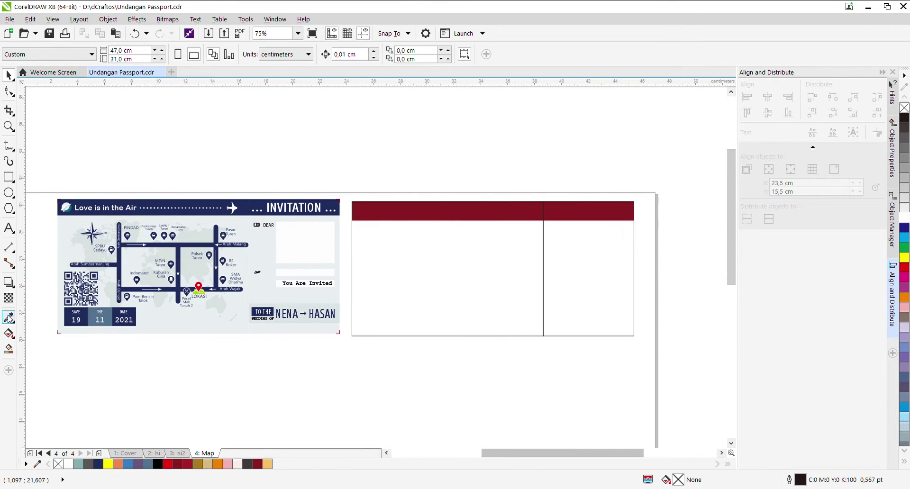
{"action": "left_click", "coordinate": [8, 229]}
Step: Add white "Love is in the Air" text in the red header and shrink it to fit
{"action": "left_click", "coordinate": [403, 221]}
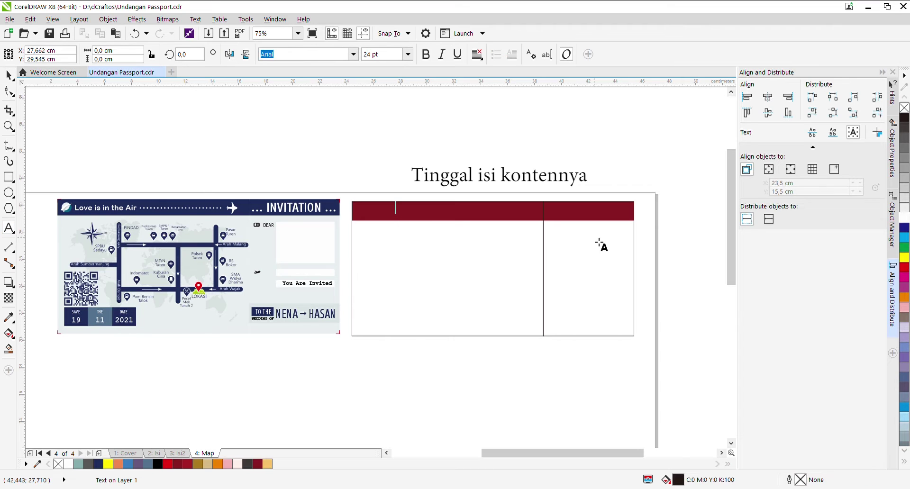
{"action": "type", "text": "Lo"}
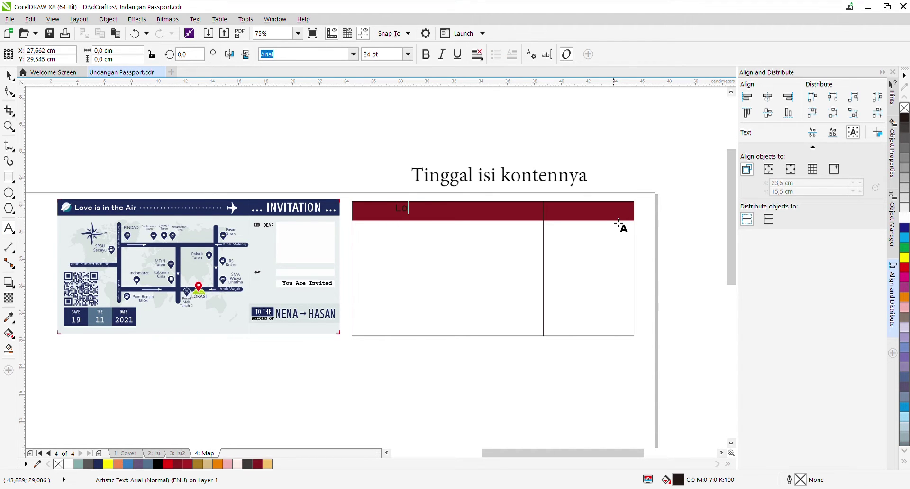
{"action": "type", "text": "ve is in the Air"}
{"action": "left_click", "coordinate": [8, 75]}
{"action": "scroll", "coordinate": [303, 54], "scroll_direction": "down", "scroll_amount": 3}
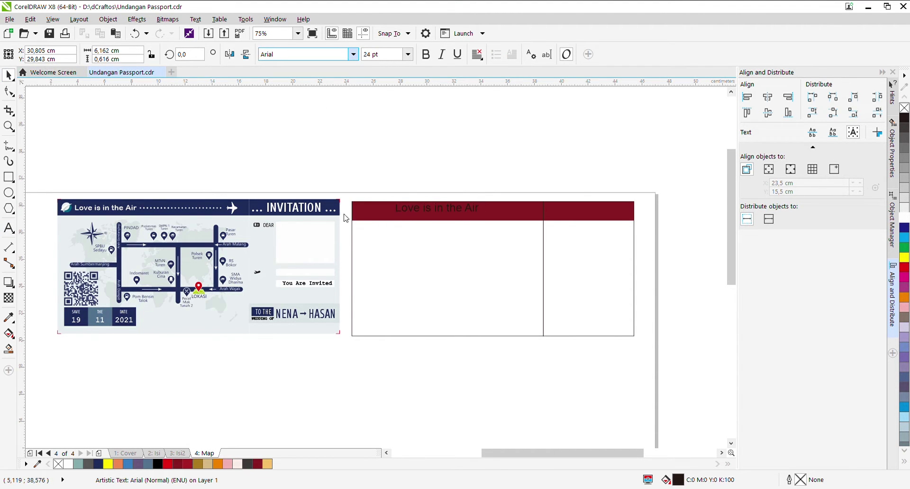
{"action": "left_click", "coordinate": [68, 464]}
{"action": "left_click_drag", "start_coordinate": [490, 214], "coordinate": [464, 212]}
Step: Add the INVITATION text and check the plane logo at the header's left end
{"action": "key", "text": "F8"}
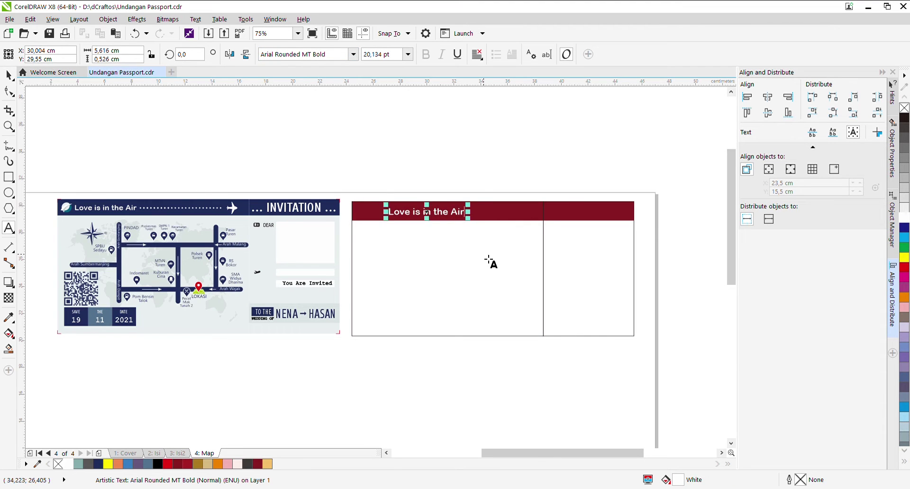
{"action": "type", "text": "INVITATION..."}
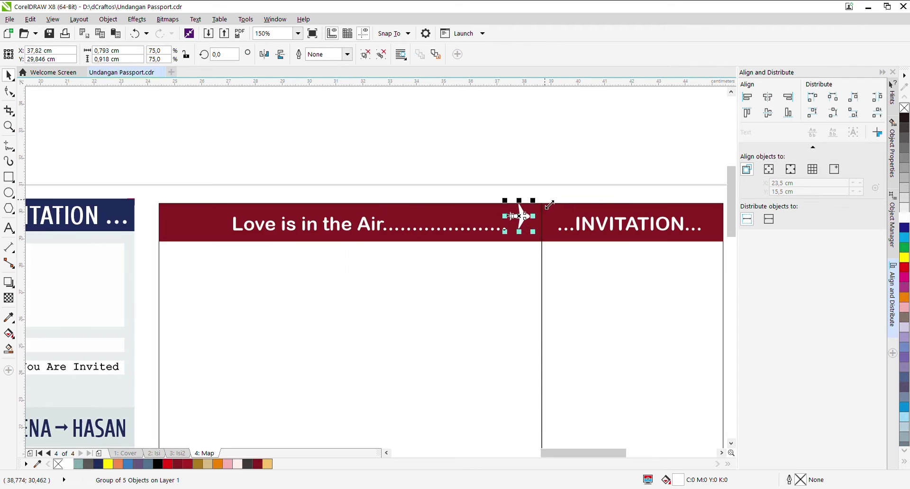
{"action": "scroll", "coordinate": [370, 228], "scroll_direction": "down", "scroll_amount": 2}
{"action": "scroll", "coordinate": [432, 216], "scroll_direction": "up", "scroll_amount": 3}
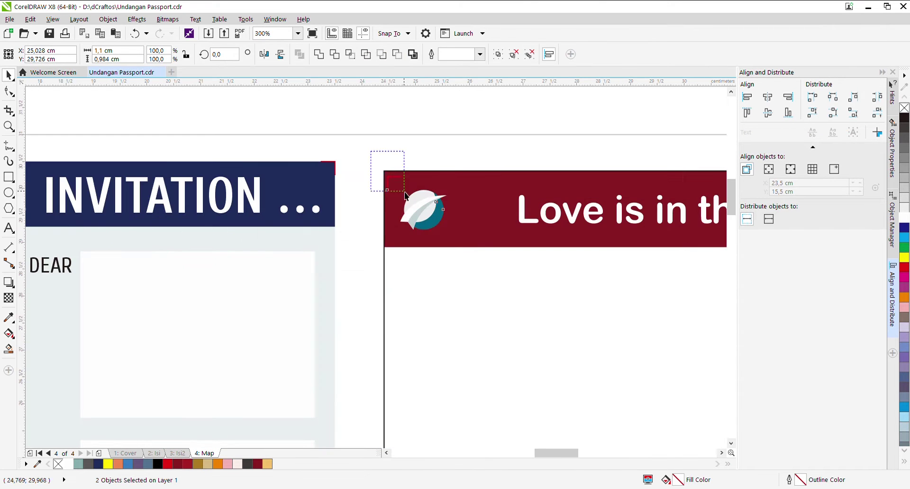
{"action": "left_click", "coordinate": [441, 195]}
{"action": "scroll", "coordinate": [441, 195], "scroll_direction": "down", "scroll_amount": 4}
{"action": "key", "text": "Escape"}
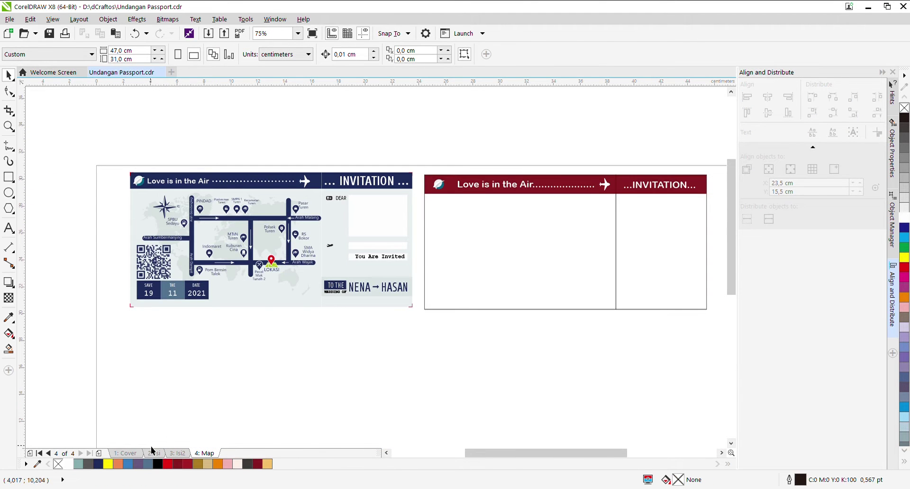
{"action": "left_click", "coordinate": [152, 450]}
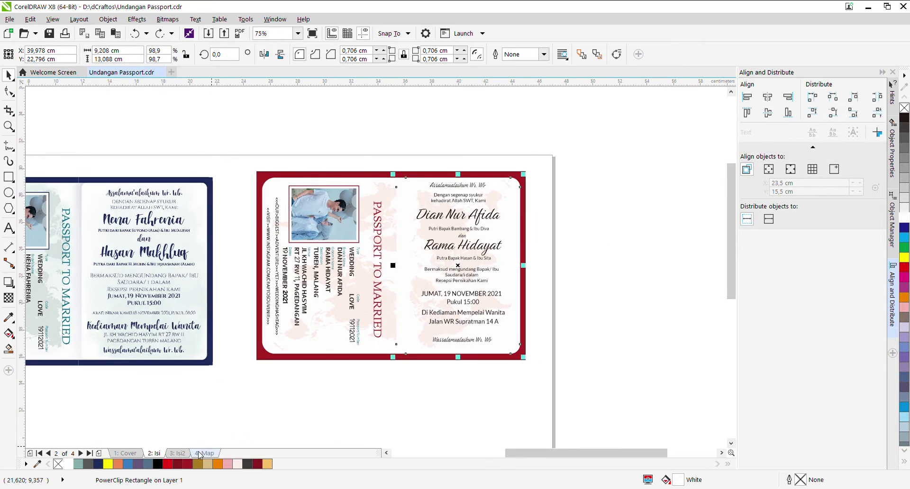
Step: Back on the Map page, nudge the world map slightly within its frame
{"action": "left_click", "coordinate": [204, 453]}
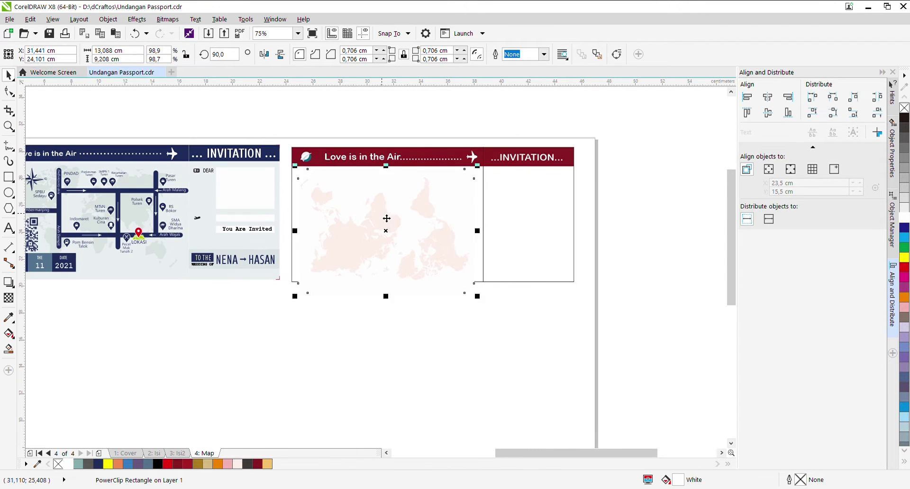
{"action": "left_click", "coordinate": [361, 305]}
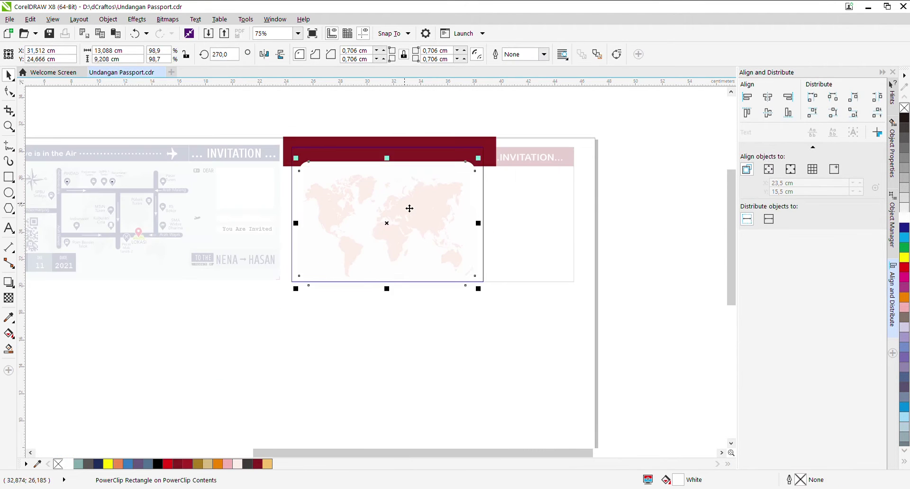
{"action": "left_click_drag", "start_coordinate": [479, 163], "coordinate": [478, 164]}
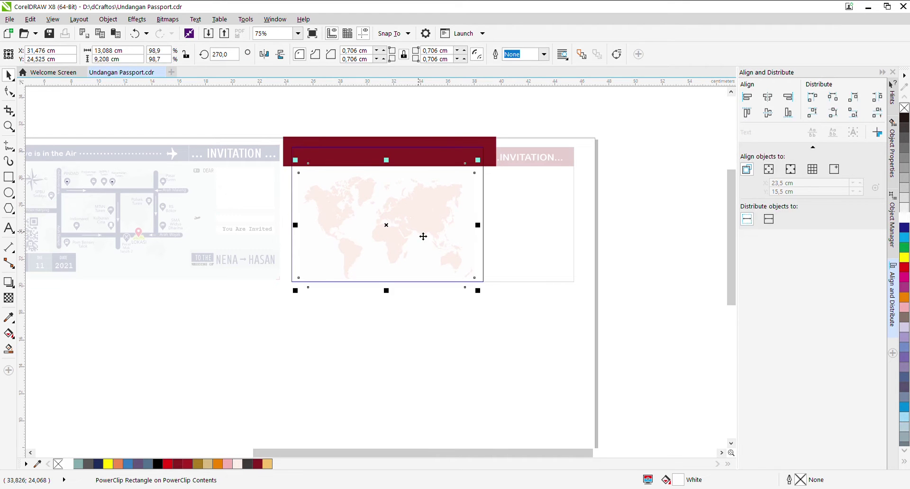
{"action": "left_click", "coordinate": [422, 235], "text": "ctrl"}
Step: Draw three small boxes below the map, two dark red and the middle one bright red
{"action": "left_click", "coordinate": [9, 177]}
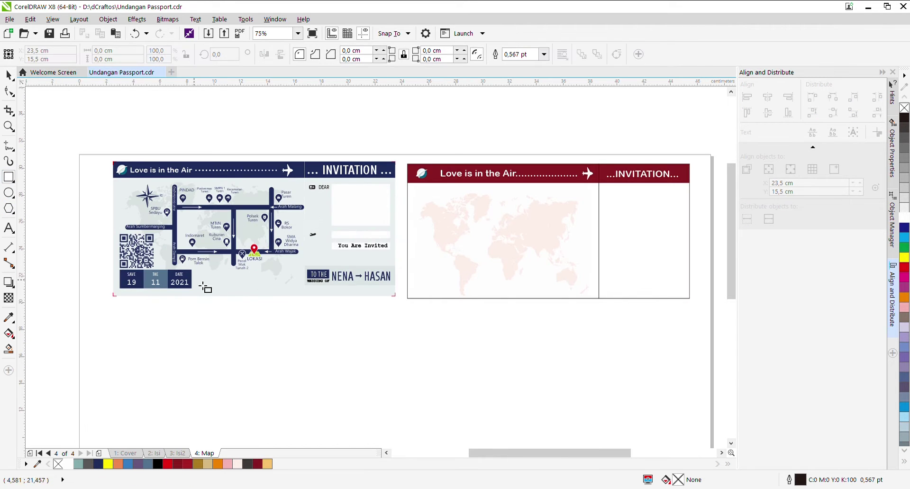
{"action": "left_click_drag", "start_coordinate": [414, 270], "coordinate": [441, 294]}
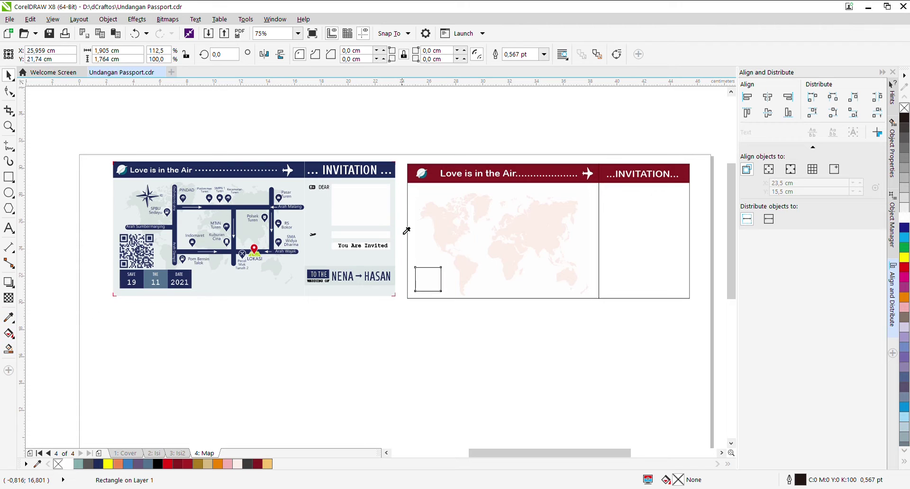
{"action": "key", "text": "i"}
{"action": "left_click", "coordinate": [428, 280]}
{"action": "key", "text": "space"}
{"action": "key", "text": "Escape"}
{"action": "left_click_drag", "start_coordinate": [428, 280], "coordinate": [454, 279]}
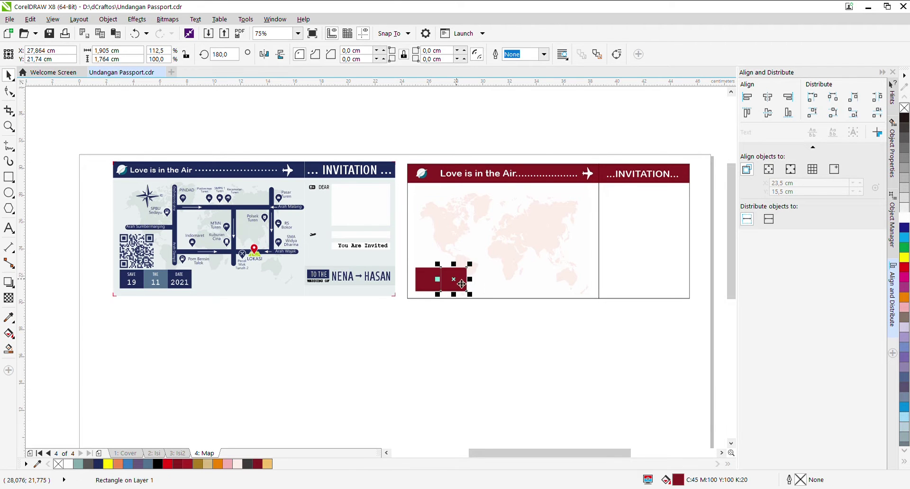
{"action": "key", "text": "ctrl+r"}
{"action": "key", "text": "i"}
{"action": "left_click", "coordinate": [443, 236]}
{"action": "left_click", "coordinate": [454, 279]}
{"action": "key", "text": "space"}
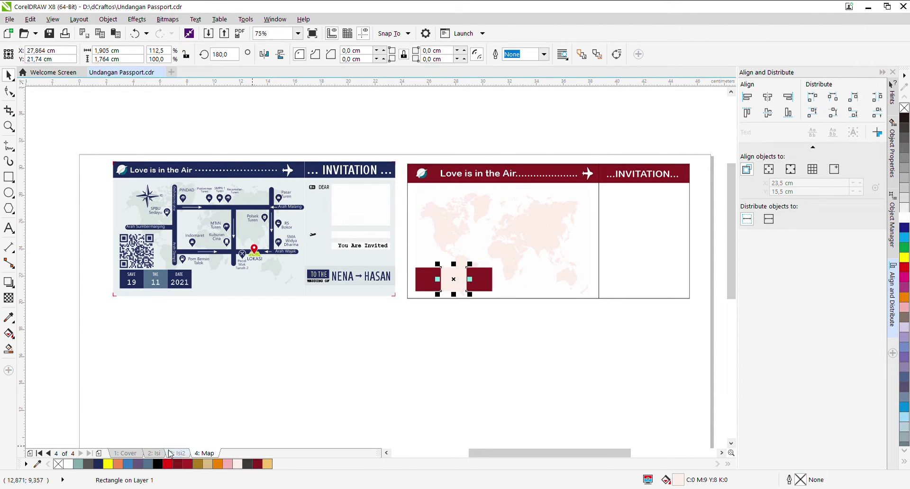
{"action": "left_click", "coordinate": [904, 267]}
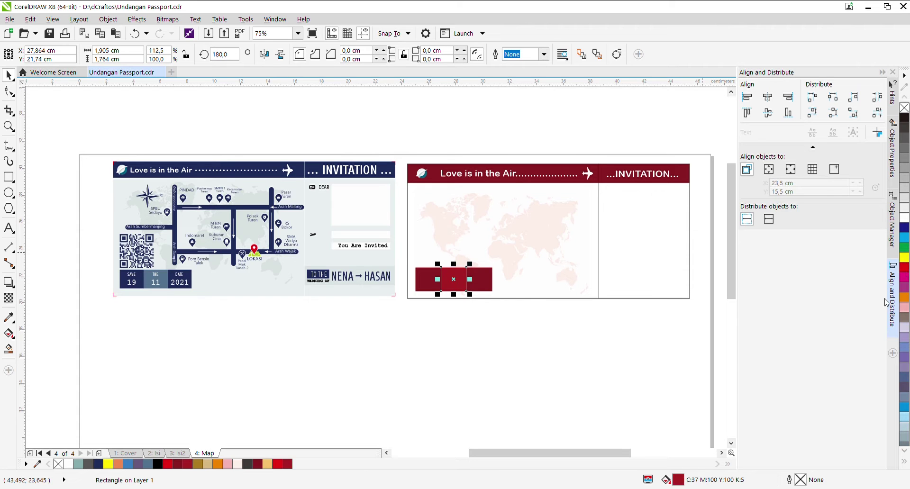
{"action": "left_click", "coordinate": [584, 352]}
Step: Label the three boxes with white SAVE, THE and DATE text
{"action": "scroll", "coordinate": [422, 246], "scroll_direction": "up", "scroll_amount": 2}
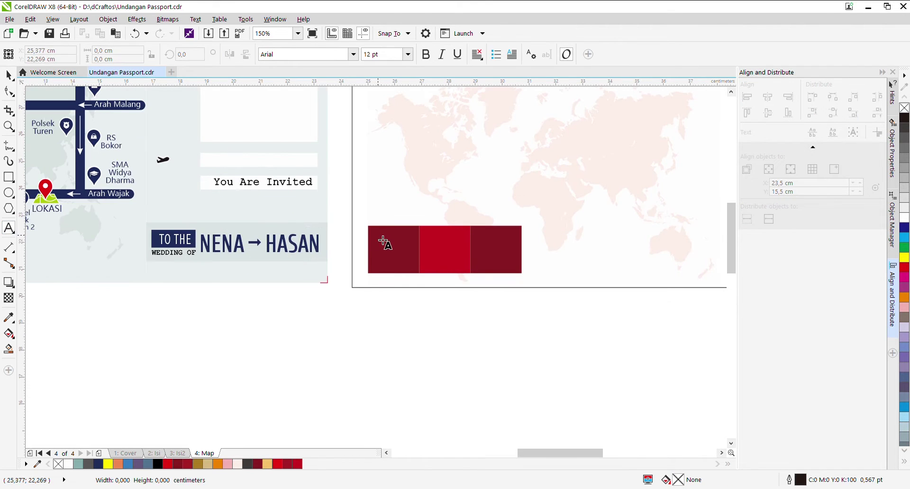
{"action": "key", "text": "ctrl+v"}
{"action": "left_click_drag", "start_coordinate": [434, 212], "coordinate": [416, 232]}
{"action": "left_click", "coordinate": [68, 464]}
{"action": "scroll", "coordinate": [412, 234], "scroll_direction": "up", "scroll_amount": 2}
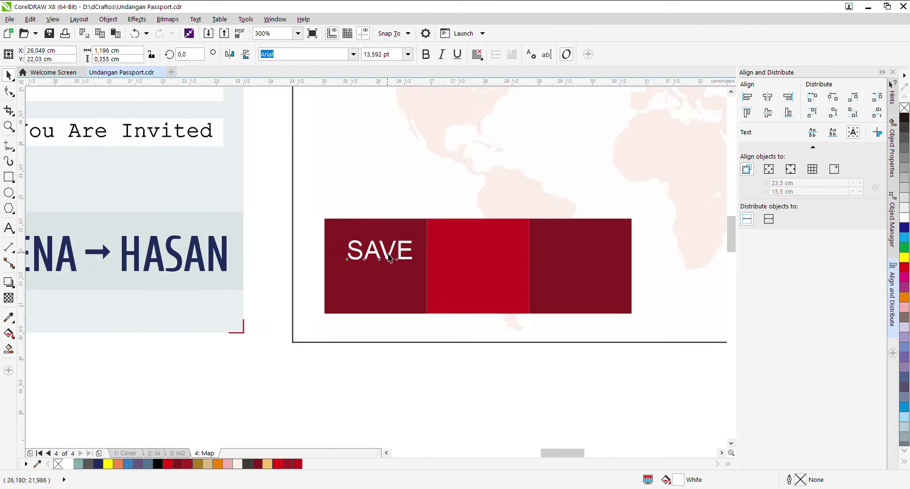
{"action": "key", "text": "F8"}
{"action": "double_click", "coordinate": [487, 242]}
{"action": "type", "text": "THE"}
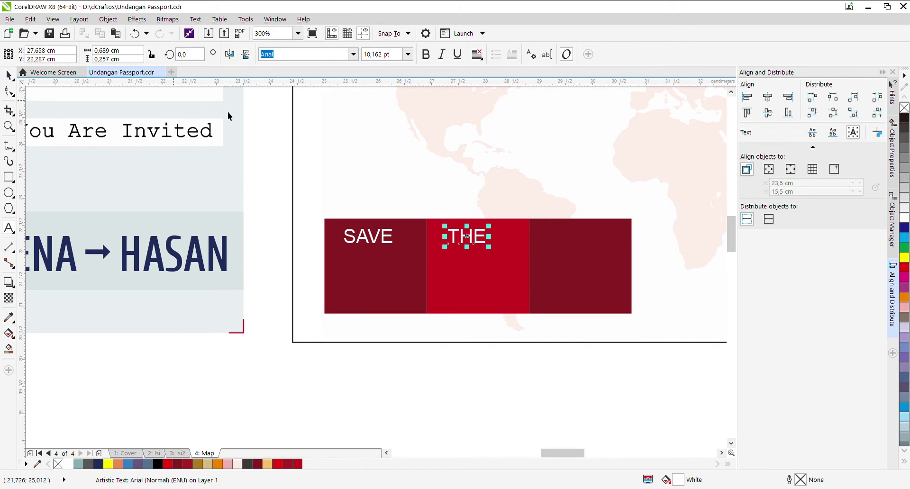
{"action": "key", "text": "ctrl+space"}
{"action": "key", "text": "ctrl+d"}
{"action": "key", "text": "F8"}
{"action": "double_click", "coordinate": [583, 242]}
{"action": "type", "text": "DATE"}
{"action": "key", "text": "ctrl+space"}
{"action": "key", "text": "Tab"}
{"action": "key", "text": "Tab"}
{"action": "key", "text": "Tab"}
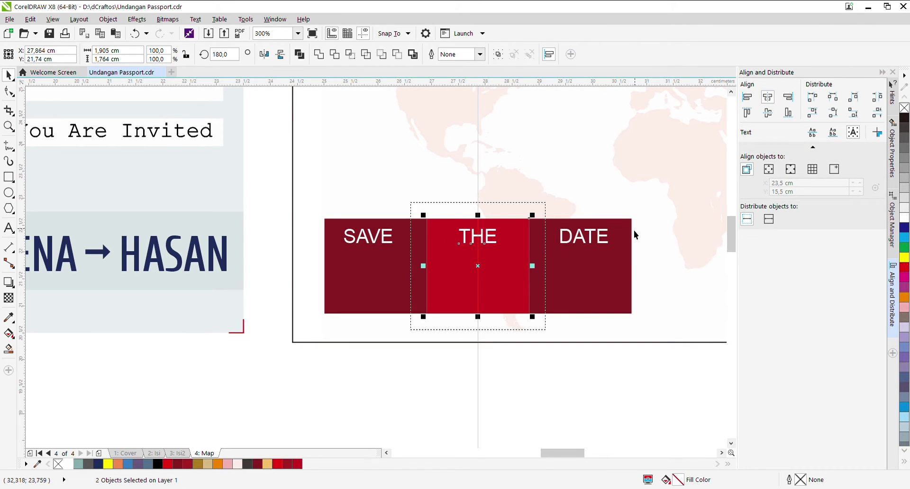
{"action": "key", "text": "Escape"}
Step: Add white numbers 19, 11 and 21 in the SAVE, THE and DATE boxes
{"action": "scroll", "coordinate": [430, 318], "scroll_direction": "down", "scroll_amount": 4}
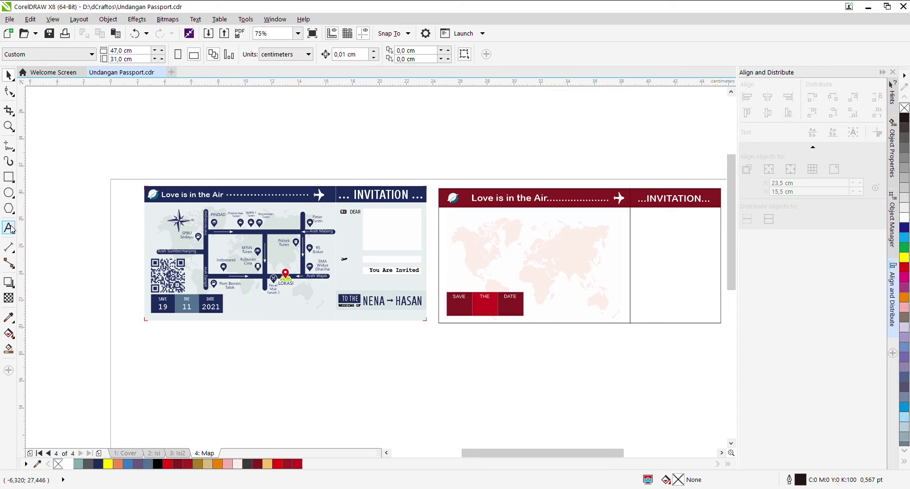
{"action": "left_click", "coordinate": [8, 228]}
{"action": "scroll", "coordinate": [461, 307], "scroll_direction": "up", "scroll_amount": 2}
{"action": "left_click", "coordinate": [429, 313]}
{"action": "type", "text": "19"}
{"action": "key", "text": "ctrl+space"}
{"action": "left_click", "coordinate": [67, 464]}
{"action": "left_click_drag", "start_coordinate": [448, 311], "coordinate": [654, 315]}
{"action": "double_click", "coordinate": [566, 324]}
{"action": "type", "text": "11"}
{"action": "key", "text": "ctrl+space"}
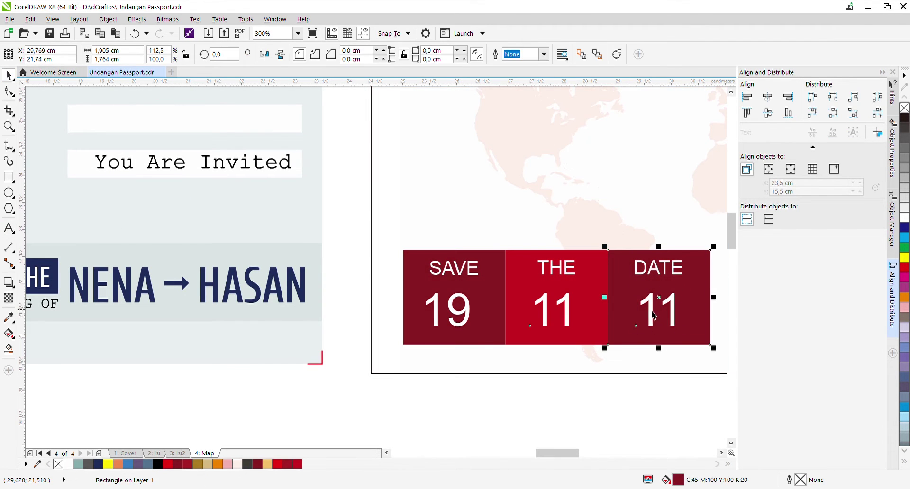
{"action": "double_click", "coordinate": [654, 315]}
{"action": "type", "text": "21"}
{"action": "key", "text": "ctrl+space"}
{"action": "key", "text": "Escape"}
{"action": "scroll", "coordinate": [529, 355], "scroll_direction": "down", "scroll_amount": 4}
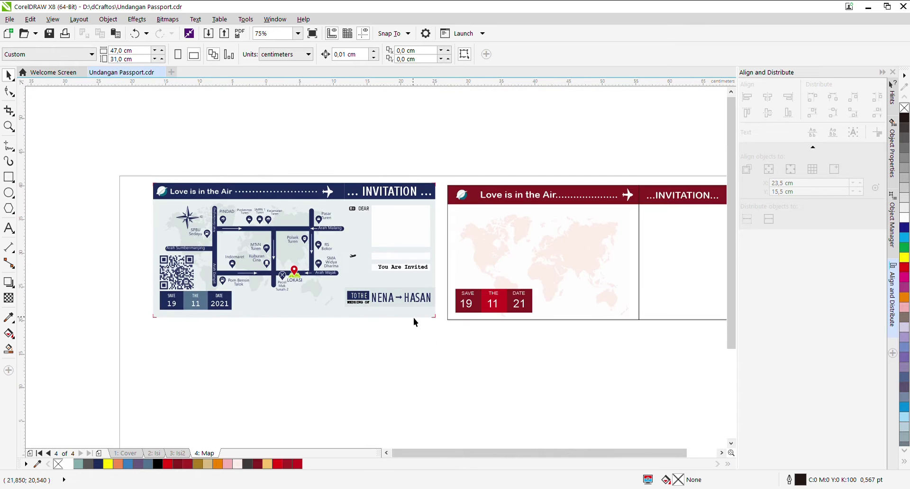
{"action": "scroll", "coordinate": [414, 319], "scroll_direction": "right", "scroll_amount": 2}
{"action": "left_click", "coordinate": [340, 226]}
Step: Place the DEAR box in the INVITATION panel and give the panel a lighter pale pink fill
{"action": "left_click_drag", "start_coordinate": [340, 225], "coordinate": [627, 234]}
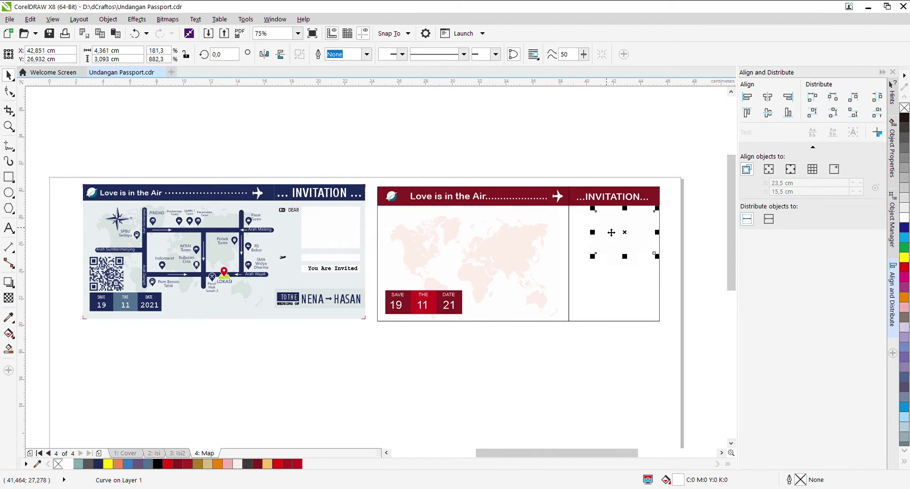
{"action": "key", "text": "i"}
{"action": "left_click", "coordinate": [620, 291]}
{"action": "key", "text": "g"}
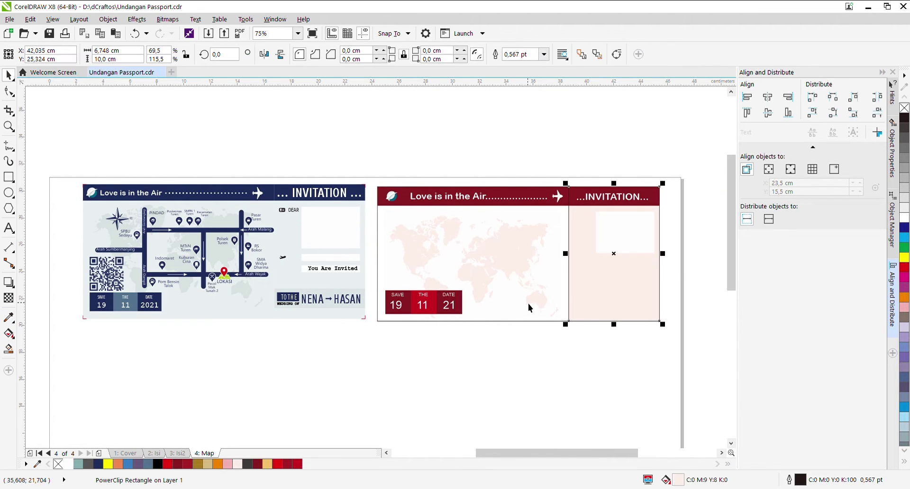
{"action": "left_click", "coordinate": [525, 305]}
{"action": "scroll", "coordinate": [644, 280], "scroll_direction": "up", "scroll_amount": 2}
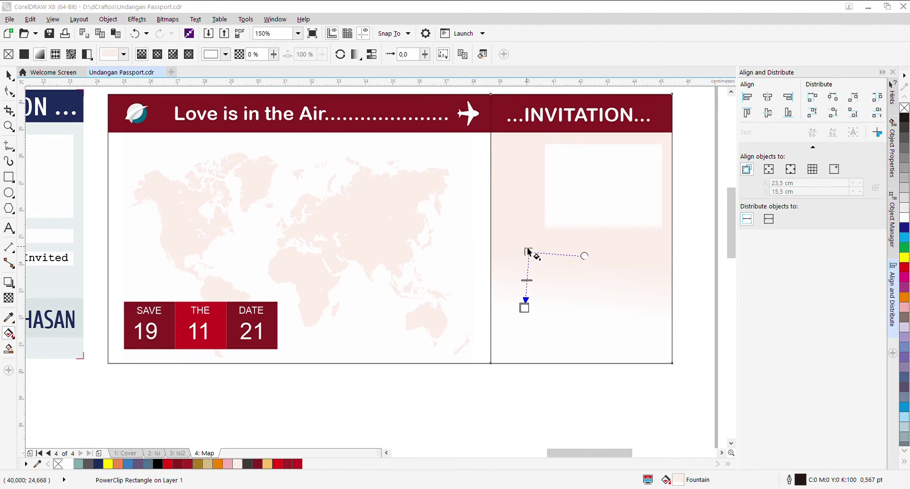
{"action": "key", "text": "i"}
{"action": "left_click", "coordinate": [472, 313]}
{"action": "key", "text": "space"}
{"action": "scroll", "coordinate": [667, 256], "scroll_direction": "down", "scroll_amount": 2}
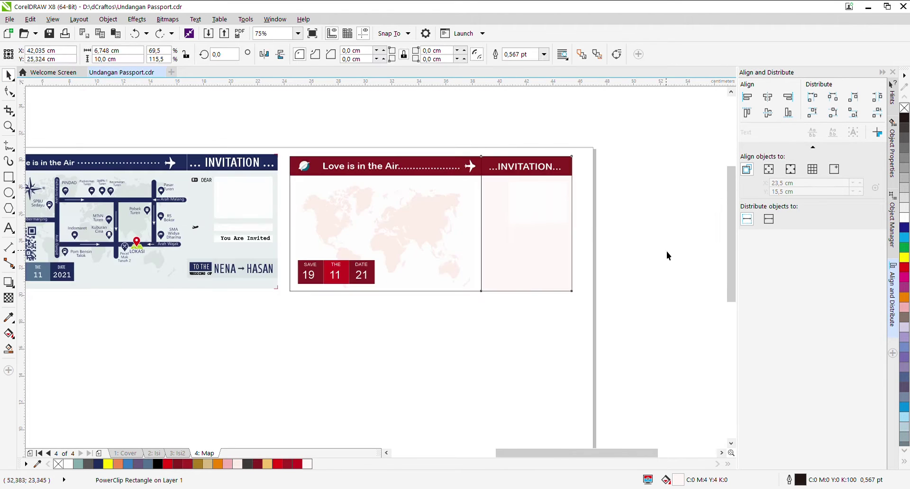
Step: Squash the white box inside the DEAR group into a thin strip
{"action": "left_click", "coordinate": [479, 213]}
{"action": "scroll", "coordinate": [479, 212], "scroll_direction": "up", "scroll_amount": 2}
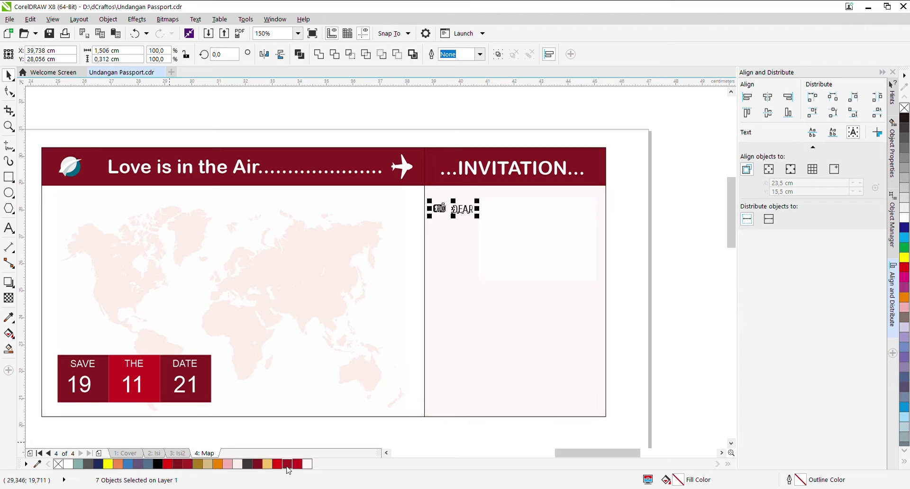
{"action": "left_click", "coordinate": [450, 217], "text": "ctrl"}
{"action": "scroll", "coordinate": [451, 217], "scroll_direction": "up", "scroll_amount": 5}
{"action": "scroll", "coordinate": [379, 240], "scroll_direction": "down", "scroll_amount": 3}
{"action": "scroll", "coordinate": [379, 239], "scroll_direction": "down", "scroll_amount": 3}
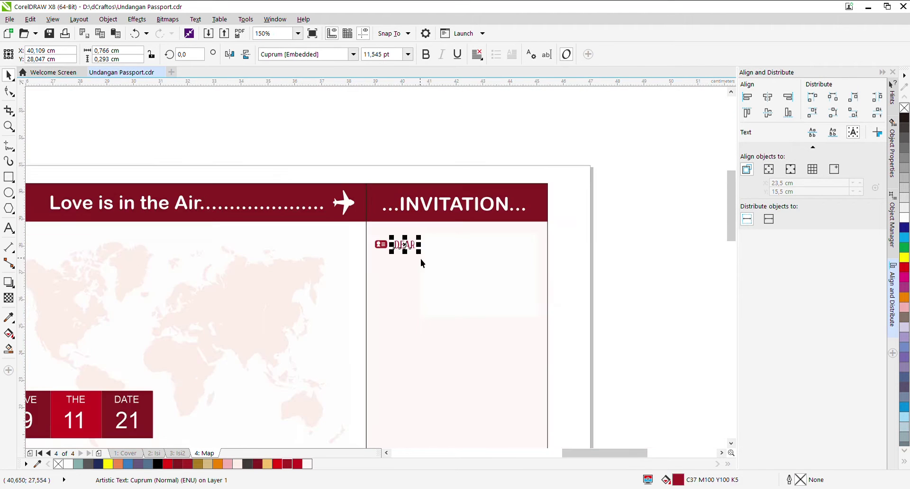
{"action": "left_click", "coordinate": [514, 270]}
{"action": "scroll", "coordinate": [514, 270], "scroll_direction": "down", "scroll_amount": 2}
{"action": "left_click_drag", "start_coordinate": [559, 285], "coordinate": [552, 285]}
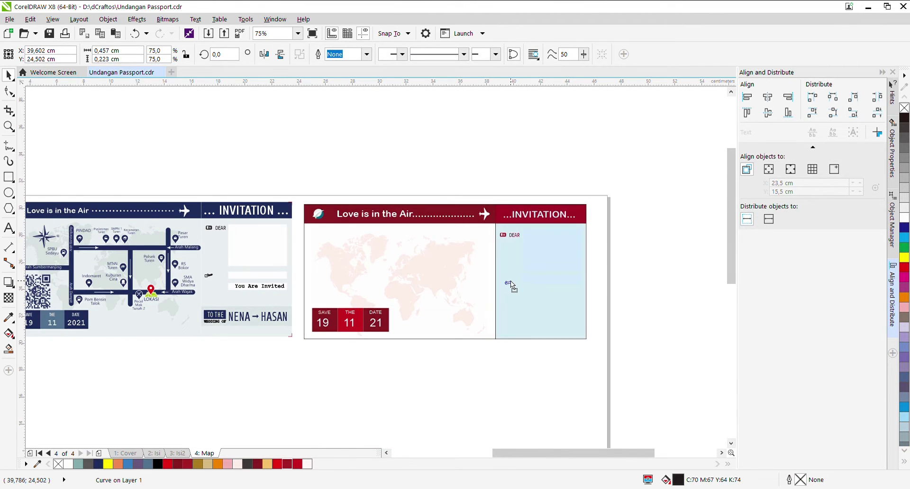
{"action": "scroll", "coordinate": [542, 284], "scroll_direction": "up", "scroll_amount": 2}
Step: Replace the small THE text with 'YOU ARE INVITED'
{"action": "left_click", "coordinate": [524, 293]}
{"action": "double_click", "coordinate": [524, 293]}
{"action": "scroll", "coordinate": [524, 294], "scroll_direction": "up", "scroll_amount": 1}
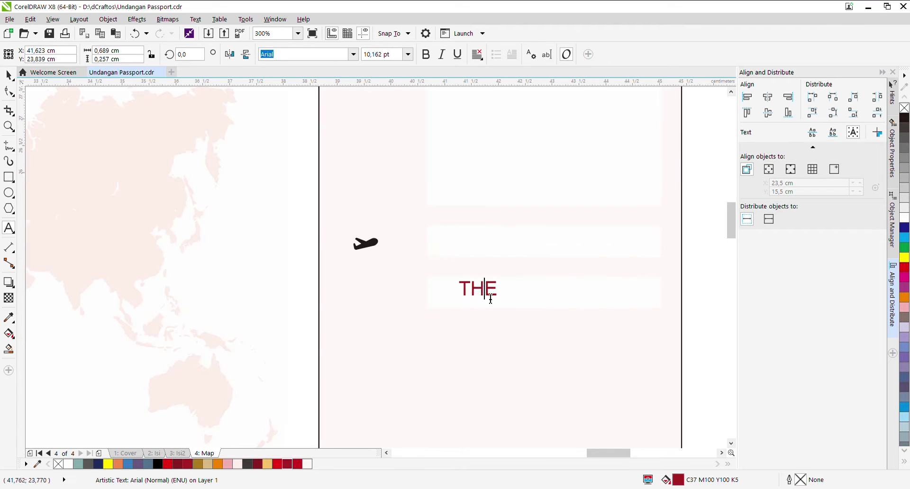
{"action": "key", "text": "BackSpace"}
{"action": "key", "text": "BackSpace"}
{"action": "key", "text": "BackSpace"}
{"action": "type", "text": "YOU ARE INVITED"}
{"action": "scroll", "coordinate": [251, 283], "scroll_direction": "down", "scroll_amount": 2}
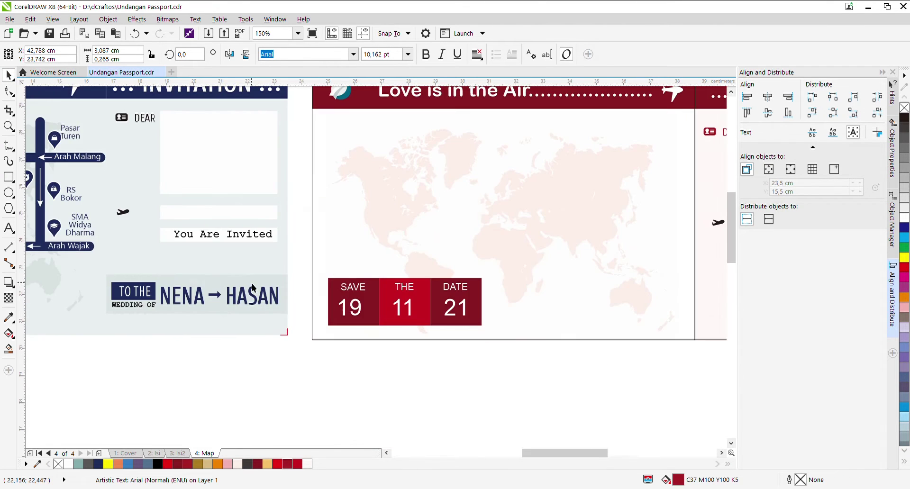
Step: Copy the names strip onto the panel, fill its background dark red and make the names white
{"action": "left_click_drag", "start_coordinate": [278, 281], "coordinate": [503, 310]}
{"action": "scroll", "coordinate": [504, 311], "scroll_direction": "up", "scroll_amount": 1}
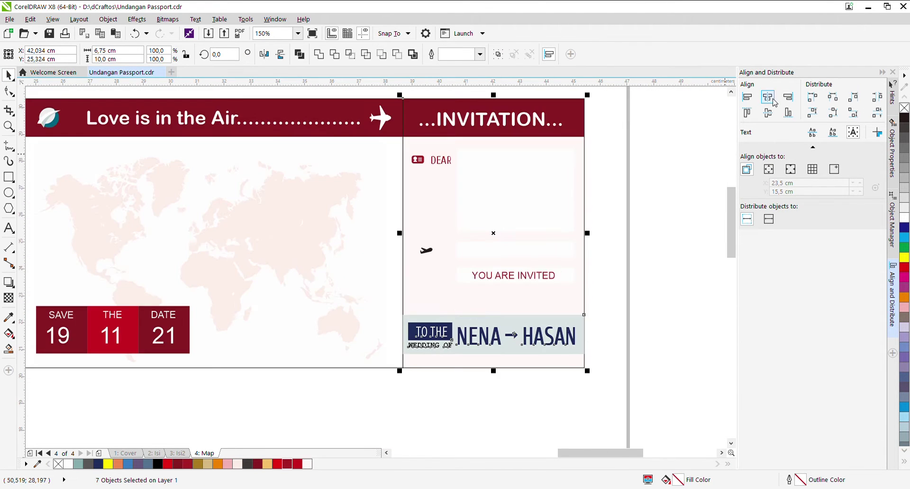
{"action": "left_click", "coordinate": [600, 331]}
{"action": "scroll", "coordinate": [600, 331], "scroll_direction": "up", "scroll_amount": 1}
{"action": "left_click", "coordinate": [354, 353]}
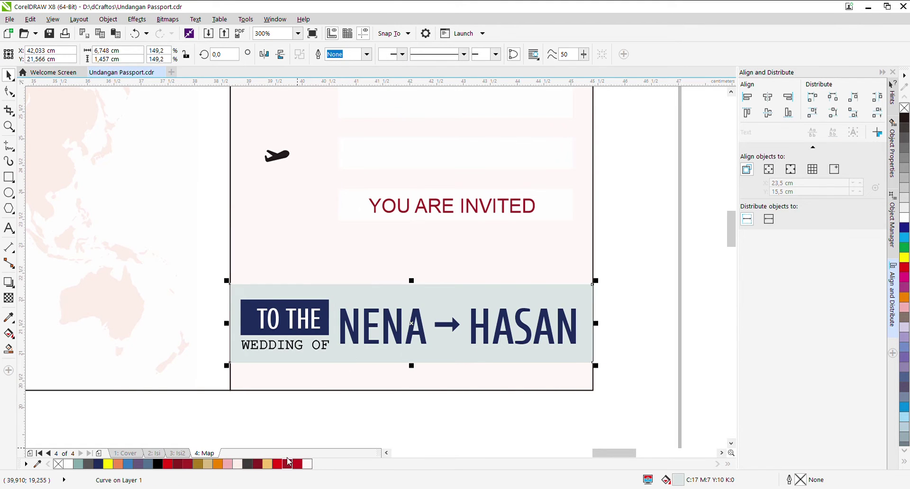
{"action": "left_click", "coordinate": [286, 464]}
{"action": "left_click", "coordinate": [308, 465]}
Step: Make the TO THE box white with dark text, whiten WEDDING OF, and copy the route map over
{"action": "left_click", "coordinate": [293, 334]}
{"action": "left_click", "coordinate": [307, 464]}
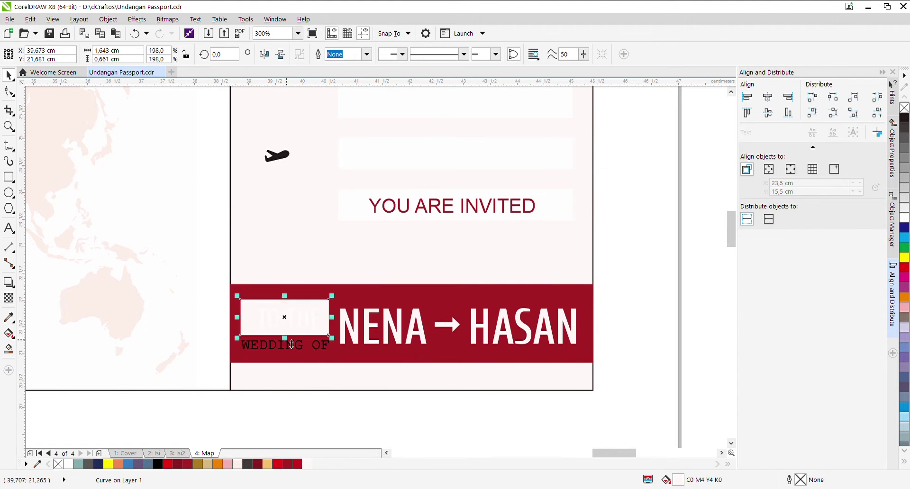
{"action": "left_click", "coordinate": [285, 345]}
{"action": "scroll", "coordinate": [413, 272], "scroll_direction": "down", "scroll_amount": 1}
{"action": "left_click", "coordinate": [241, 467]}
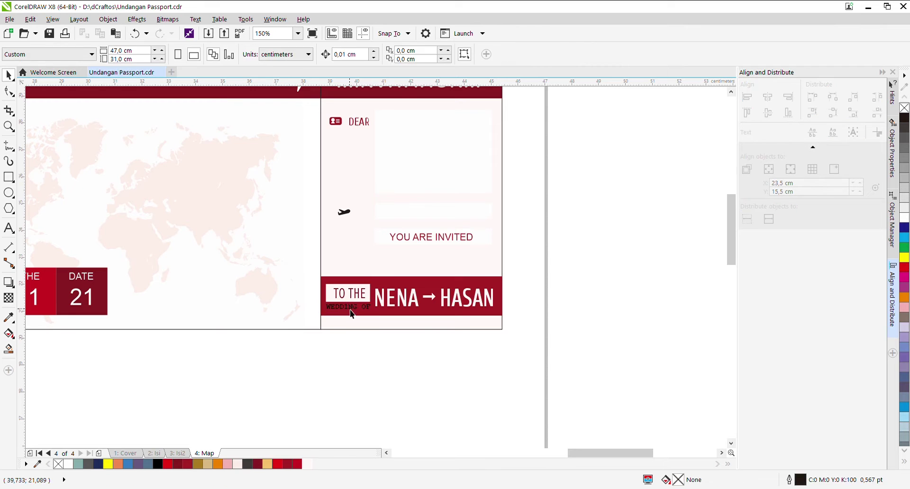
{"action": "scroll", "coordinate": [386, 359], "scroll_direction": "down", "scroll_amount": 1}
{"action": "left_click_drag", "start_coordinate": [74, 227], "coordinate": [284, 331]}
{"action": "left_click_drag", "start_coordinate": [219, 282], "coordinate": [512, 284]}
Step: Recolor the copied map's QR code and roads maroon
{"action": "scroll", "coordinate": [492, 384], "scroll_direction": "up", "scroll_amount": 1}
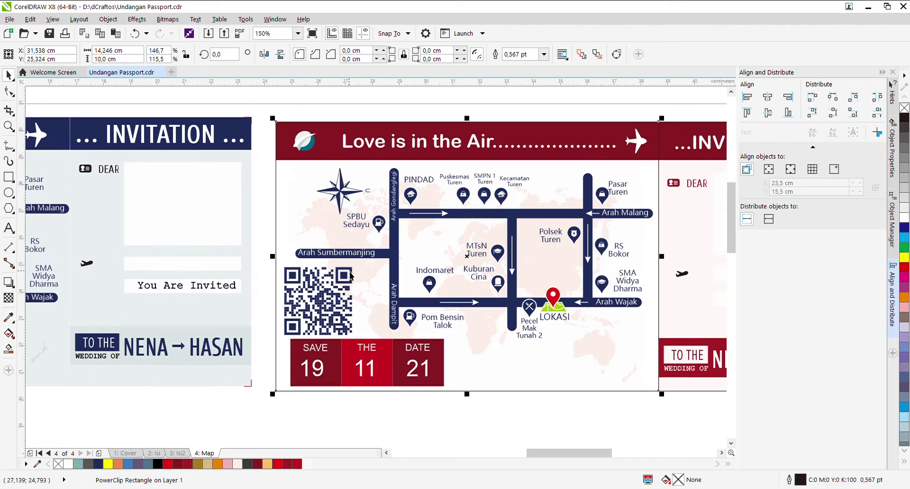
{"action": "left_click", "coordinate": [342, 284]}
{"action": "left_click", "coordinate": [393, 281]}
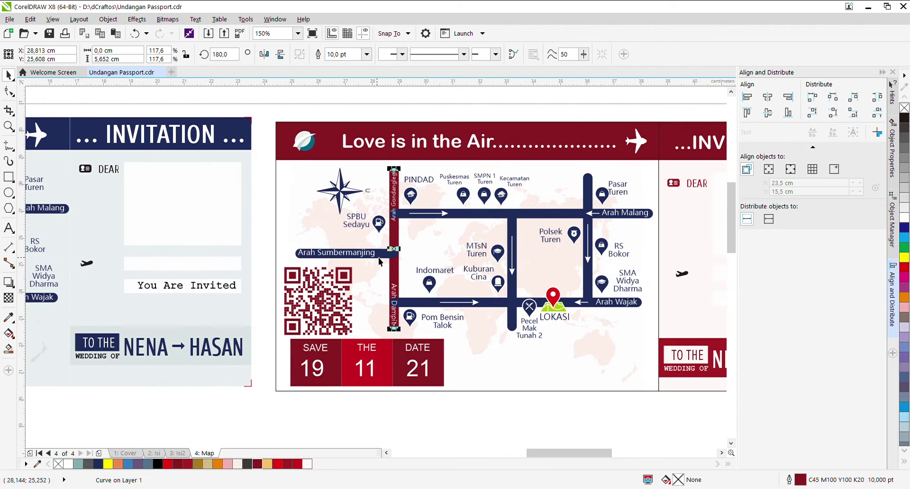
{"action": "left_click", "coordinate": [257, 464]}
{"action": "key", "text": "Tab"}
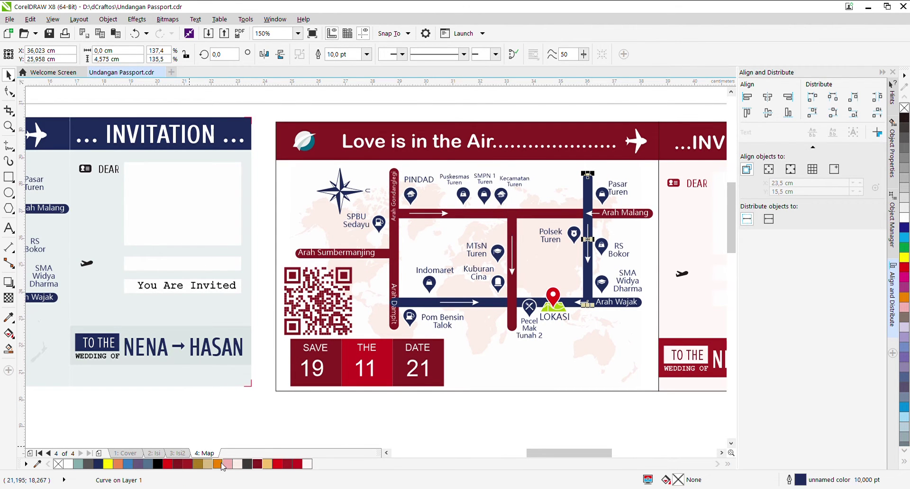
{"action": "right_click", "coordinate": [257, 464]}
{"action": "left_click", "coordinate": [8, 317]}
Step: Zoom to fit both map cards in view to check the maroon recolouring
{"action": "scroll", "coordinate": [390, 233], "scroll_direction": "up", "scroll_amount": 1}
{"action": "scroll", "coordinate": [390, 233], "scroll_direction": "up", "scroll_amount": 2}
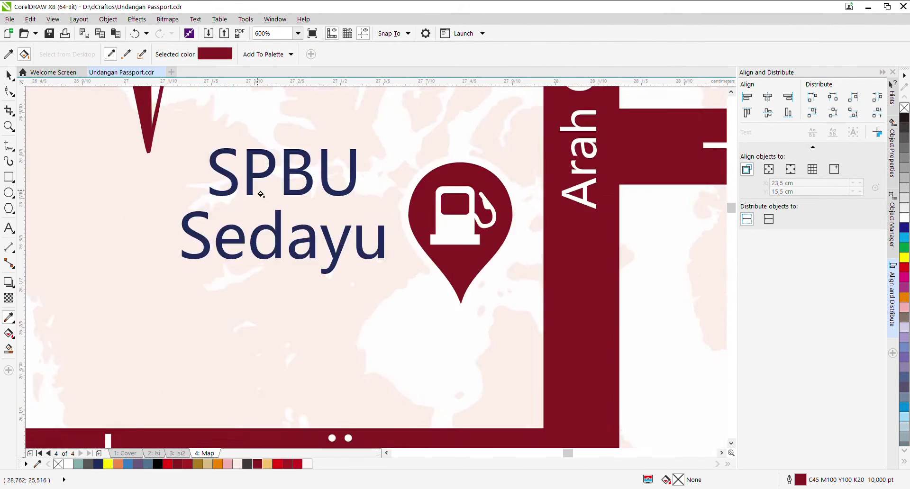
{"action": "scroll", "coordinate": [350, 211], "scroll_direction": "up", "scroll_amount": 1}
{"action": "scroll", "coordinate": [342, 200], "scroll_direction": "up", "scroll_amount": 2}
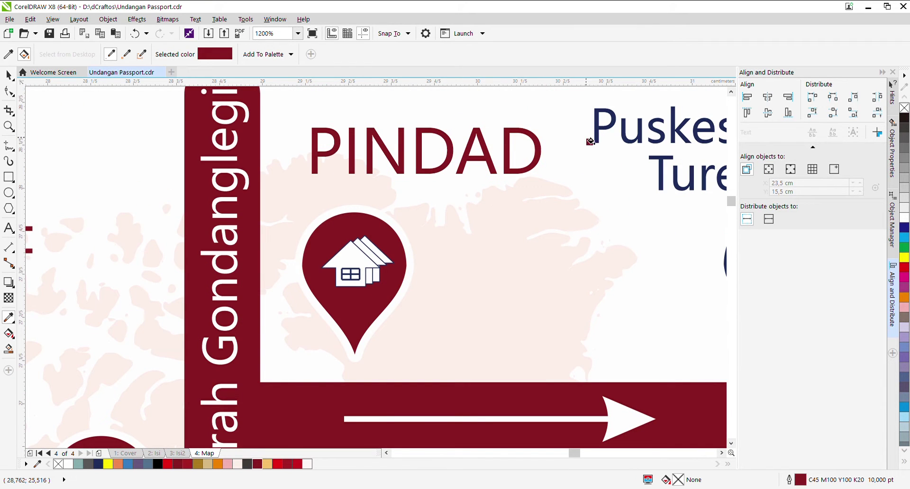
{"action": "scroll", "coordinate": [512, 174], "scroll_direction": "down", "scroll_amount": 3}
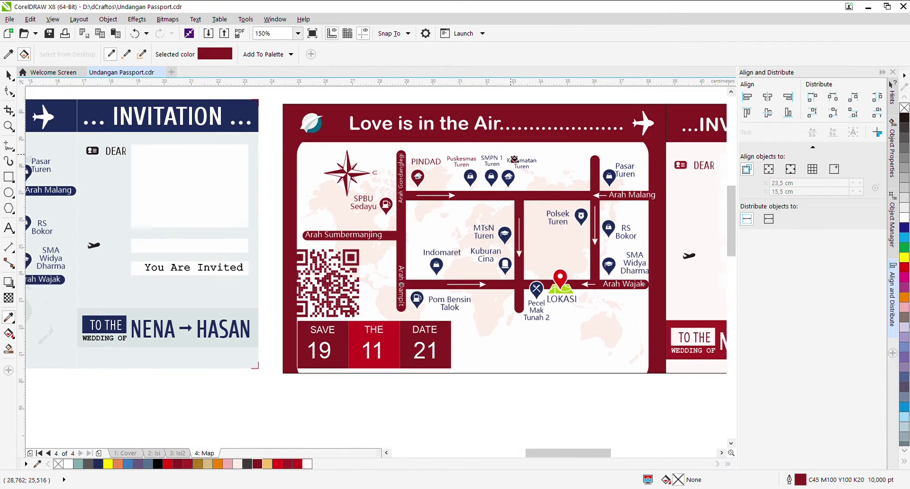
{"action": "scroll", "coordinate": [473, 164], "scroll_direction": "up", "scroll_amount": 4}
{"action": "scroll", "coordinate": [355, 364], "scroll_direction": "down", "scroll_amount": 4}
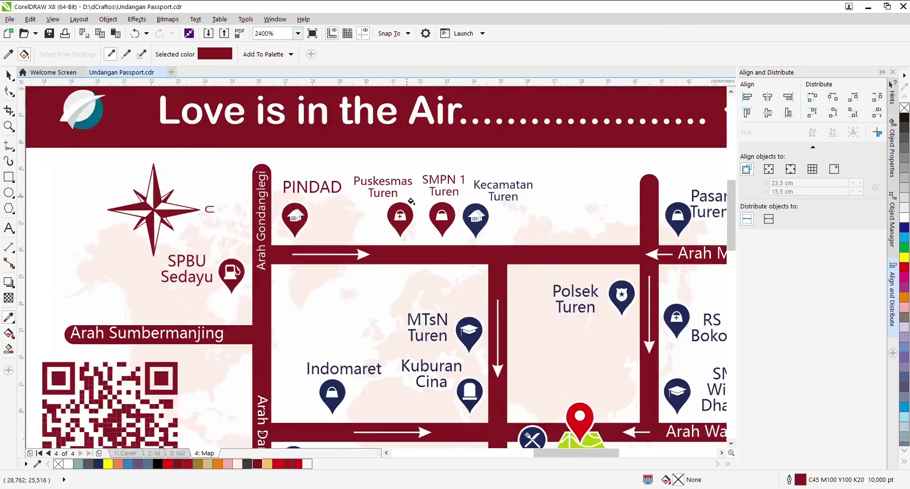
{"action": "scroll", "coordinate": [444, 171], "scroll_direction": "up", "scroll_amount": 2}
{"action": "scroll", "coordinate": [445, 171], "scroll_direction": "down", "scroll_amount": 3}
{"action": "scroll", "coordinate": [502, 203], "scroll_direction": "up", "scroll_amount": 5}
{"action": "scroll", "coordinate": [503, 204], "scroll_direction": "down", "scroll_amount": 4}
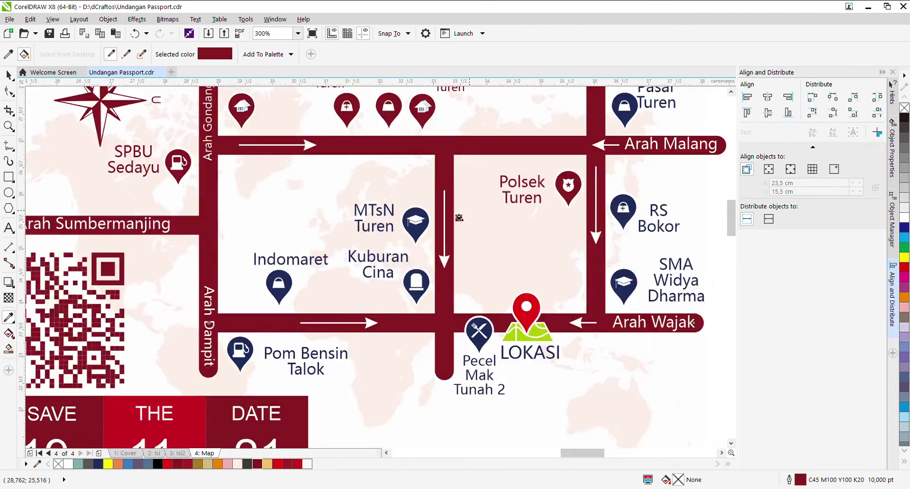
{"action": "scroll", "coordinate": [239, 285], "scroll_direction": "up", "scroll_amount": 5}
{"action": "scroll", "coordinate": [238, 285], "scroll_direction": "down", "scroll_amount": 4}
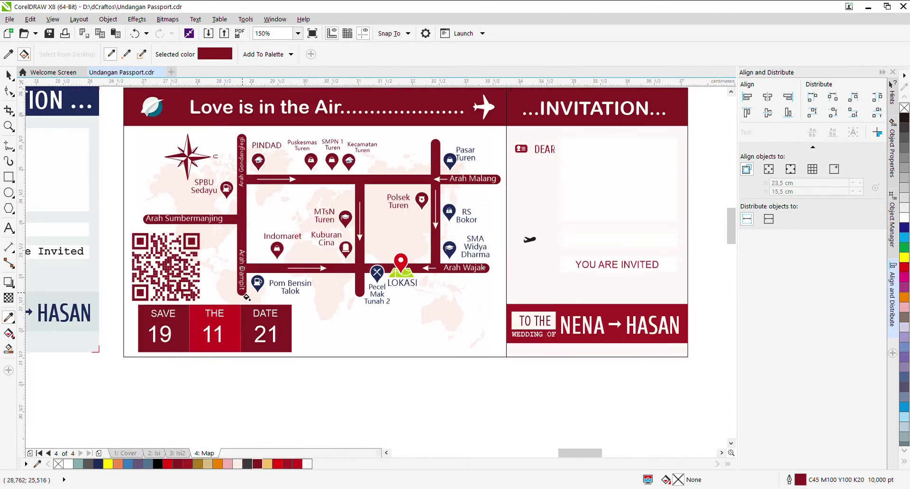
{"action": "scroll", "coordinate": [304, 337], "scroll_direction": "up", "scroll_amount": 4}
{"action": "scroll", "coordinate": [299, 260], "scroll_direction": "down", "scroll_amount": 1}
{"action": "scroll", "coordinate": [489, 230], "scroll_direction": "down", "scroll_amount": 3}
{"action": "scroll", "coordinate": [502, 206], "scroll_direction": "up", "scroll_amount": 4}
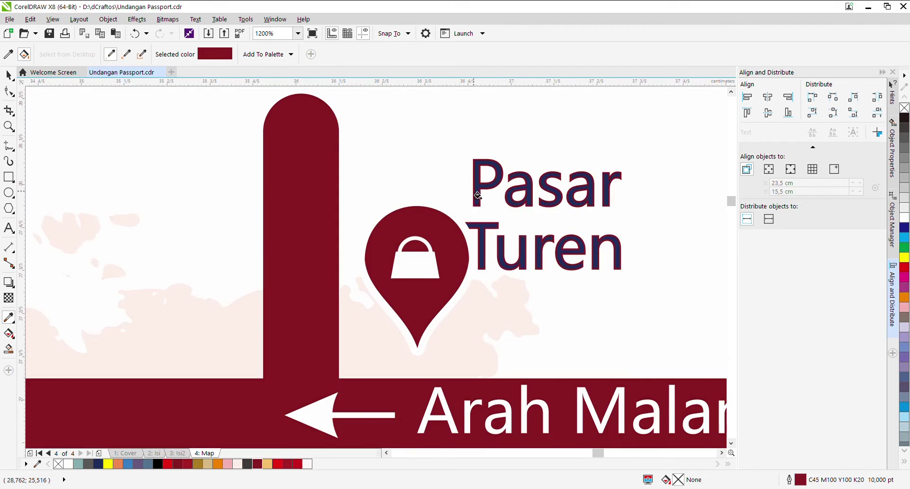
{"action": "scroll", "coordinate": [551, 244], "scroll_direction": "down", "scroll_amount": 4}
{"action": "scroll", "coordinate": [564, 351], "scroll_direction": "up", "scroll_amount": 3}
{"action": "scroll", "coordinate": [478, 212], "scroll_direction": "up", "scroll_amount": 2}
{"action": "scroll", "coordinate": [627, 190], "scroll_direction": "down", "scroll_amount": 6}
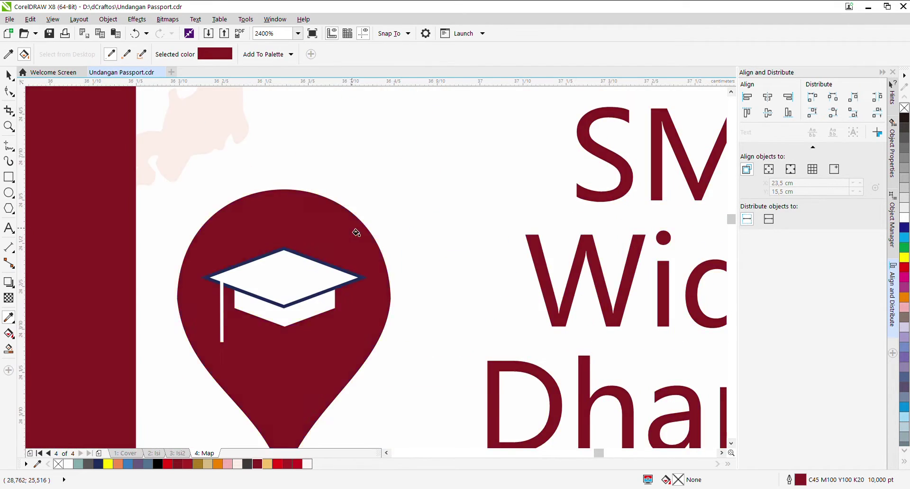
{"action": "key", "text": "z"}
{"action": "left_click_drag", "start_coordinate": [302, 180], "coordinate": [631, 271]}
{"action": "key", "text": "space"}
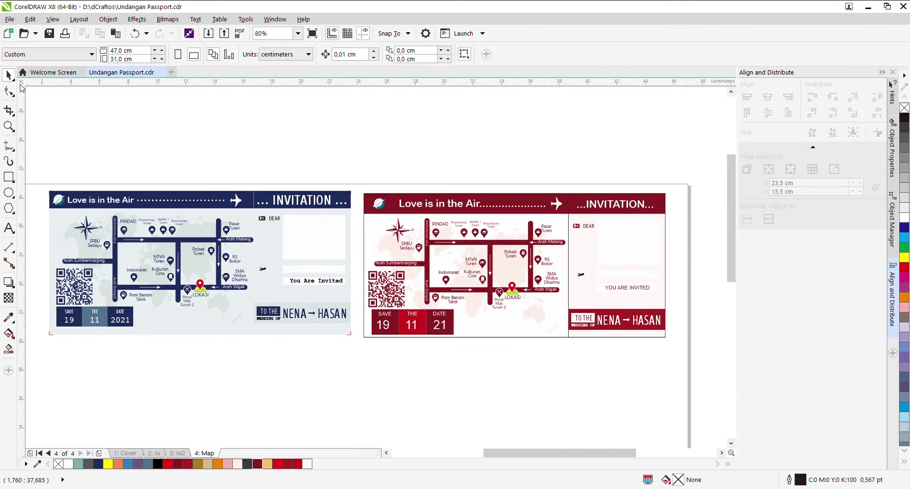
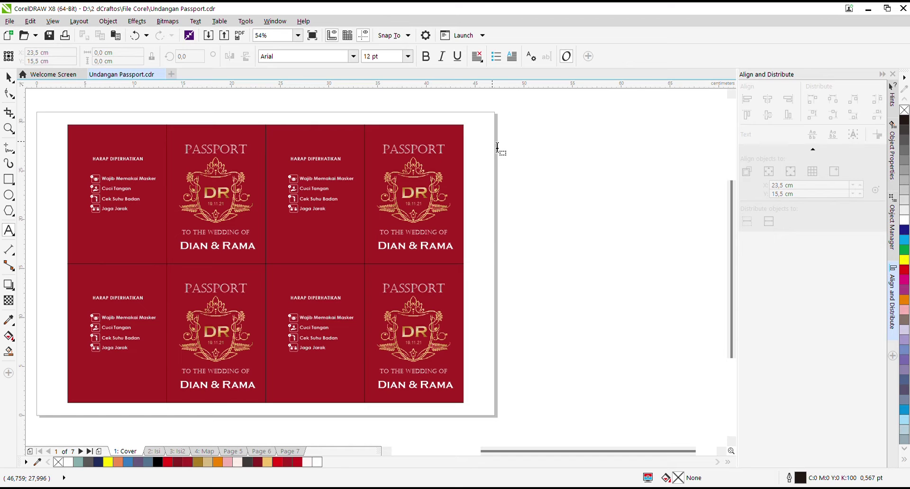
Step: Remove the empty text frame and place the note '1 Lembar A3 (31 x 47 cm) Muat 4 Cover' beside the sheet
{"action": "left_click", "coordinate": [529, 193]}
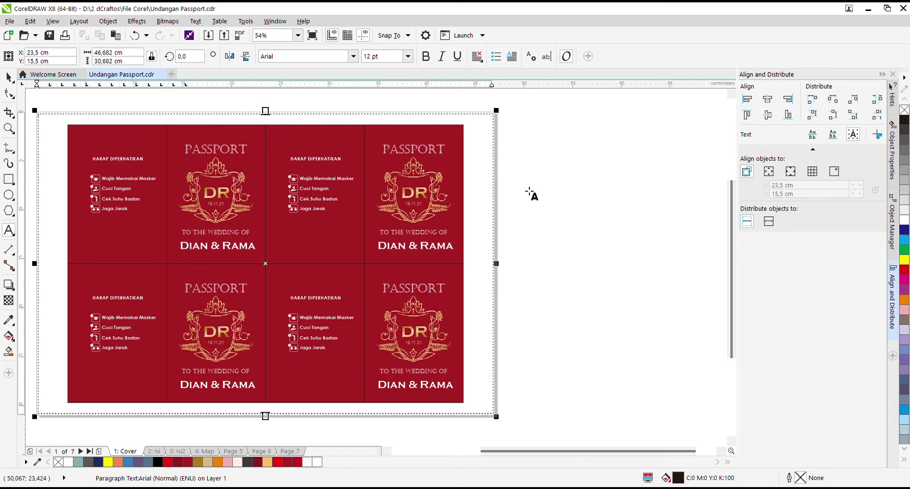
{"action": "key", "text": "ctrl+z"}
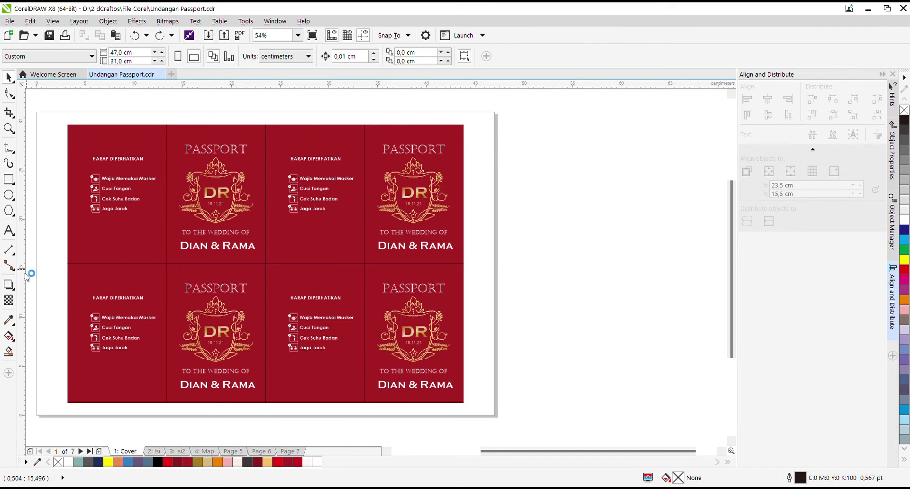
{"action": "key", "text": "F8"}
{"action": "left_click", "coordinate": [530, 160]}
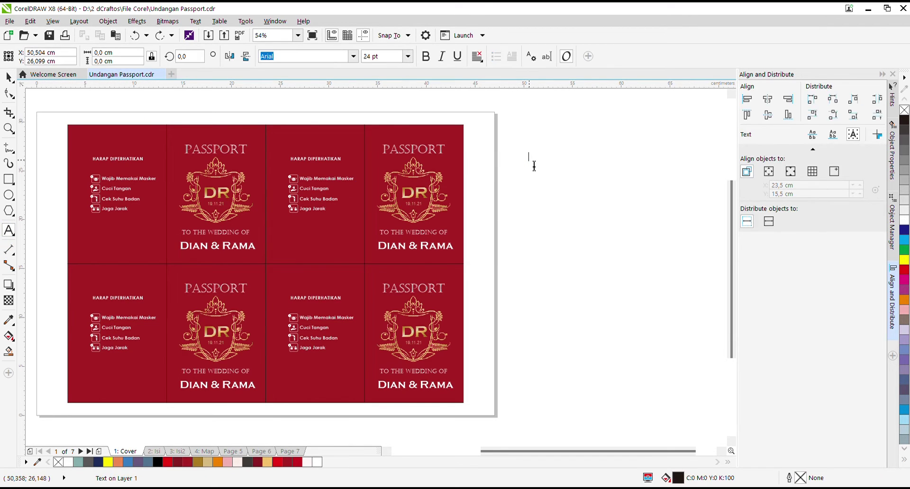
{"action": "type", "text": "1"}
{"action": "key", "text": "Escape"}
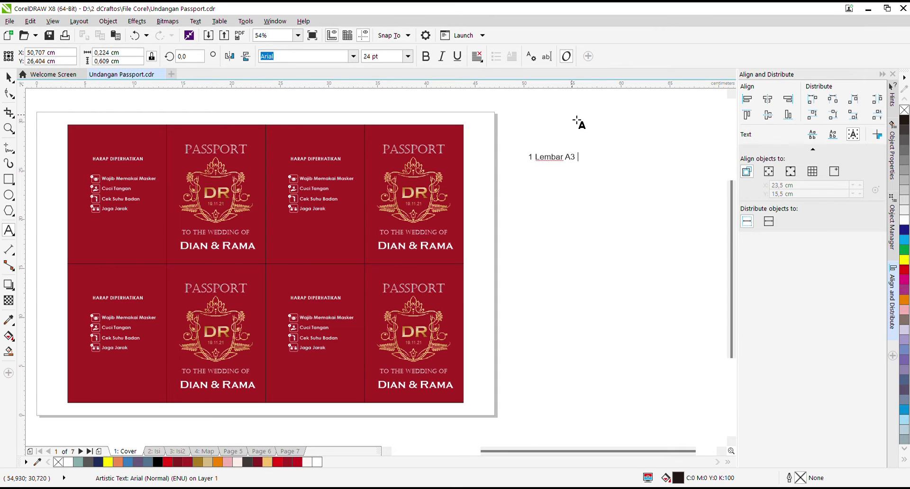
{"action": "type", "text": "47 cm)"}
{"action": "type", "text": " Muat "}
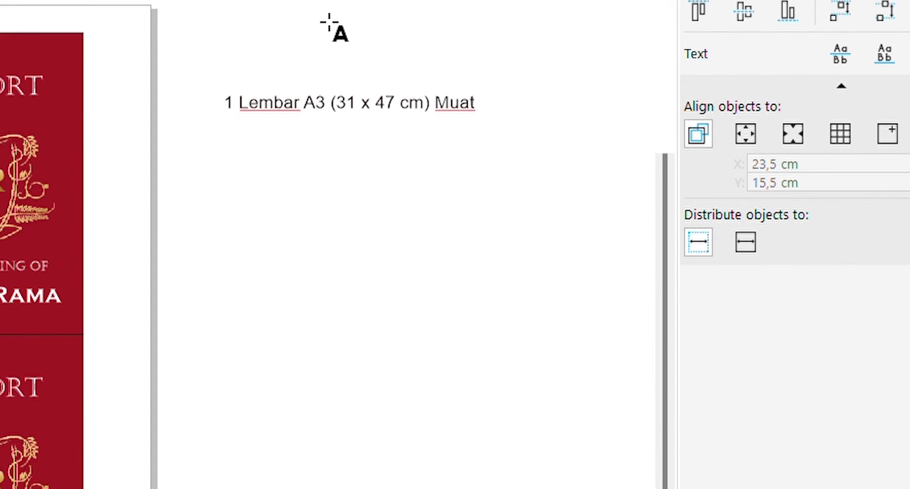
{"action": "type", "text": "4 COver"}
{"action": "key", "text": "Escape"}
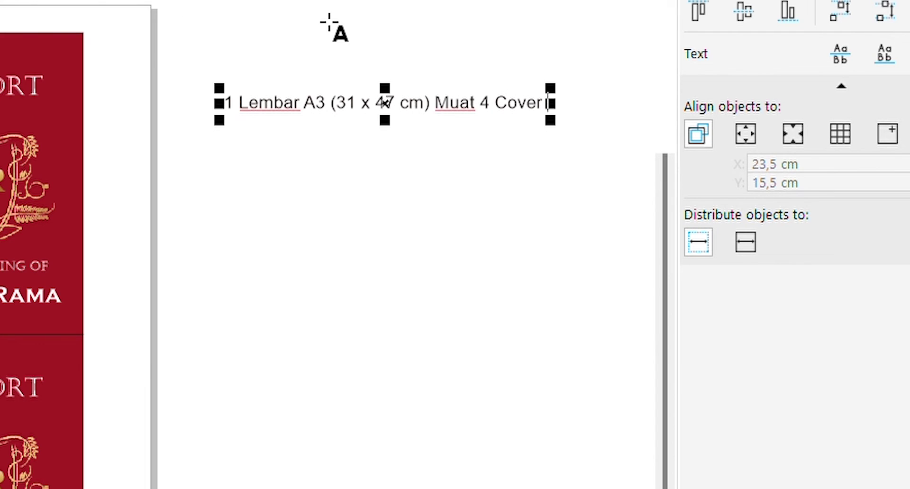
{"action": "left_click", "coordinate": [252, 137]}
{"action": "left_click_drag", "start_coordinate": [260, 108], "coordinate": [224, 43]}
{"action": "key", "text": "F8"}
{"action": "left_click_drag", "start_coordinate": [209, 79], "coordinate": [531, 95]}
{"action": "type", "text": "Di"}
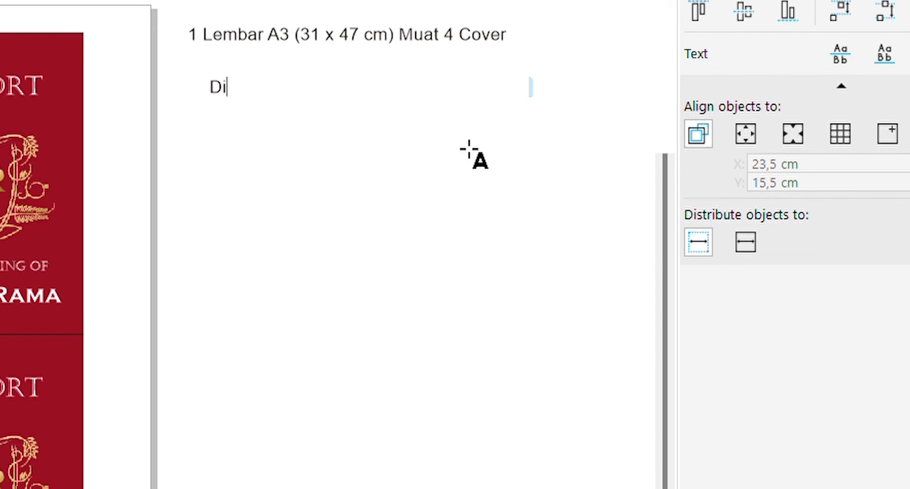
{"action": "type", "text": "cetak di AP 230"}
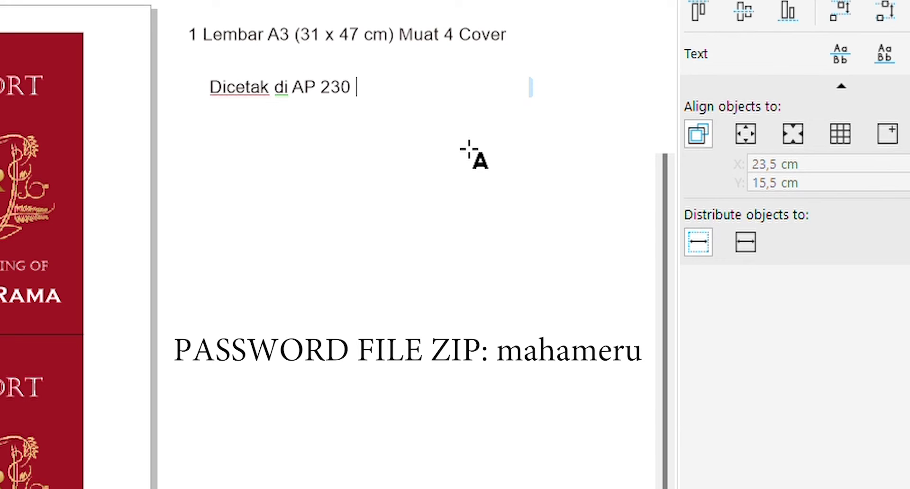
{"action": "type", "text": " harga"}
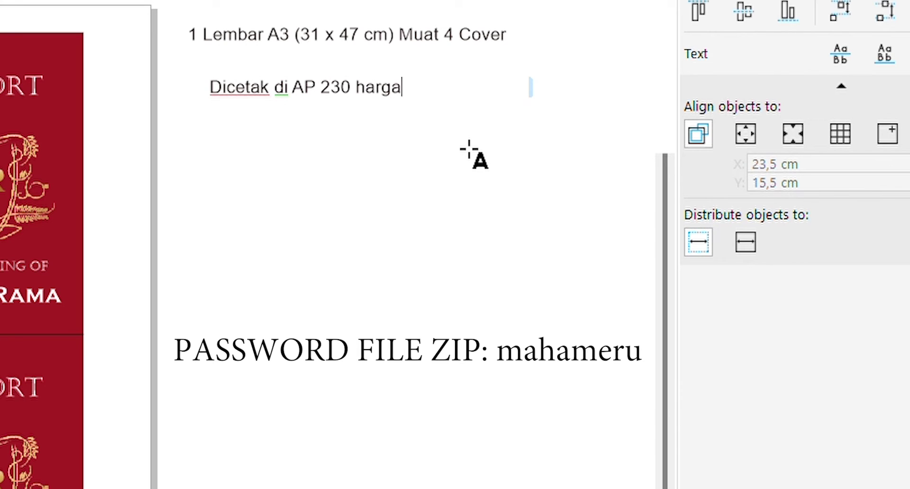
{"action": "type", "text": " @"}
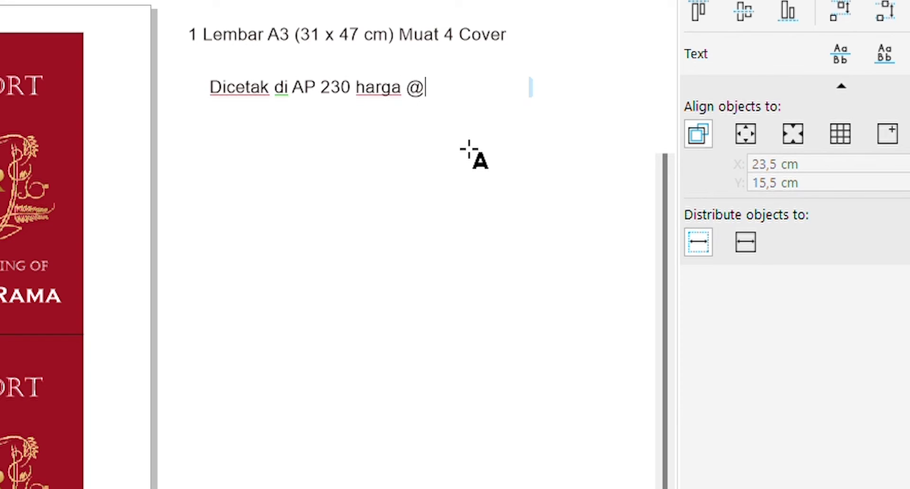
{"action": "key", "text": "Escape"}
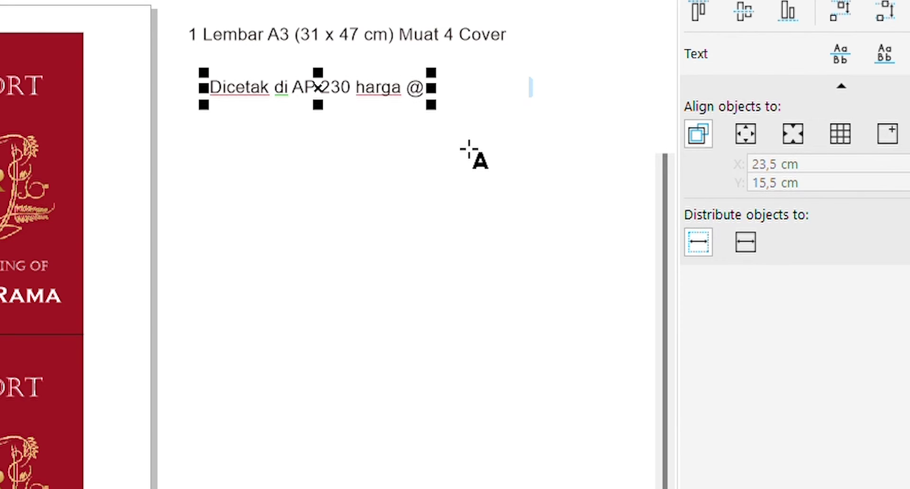
{"action": "type", "text": "3000"}
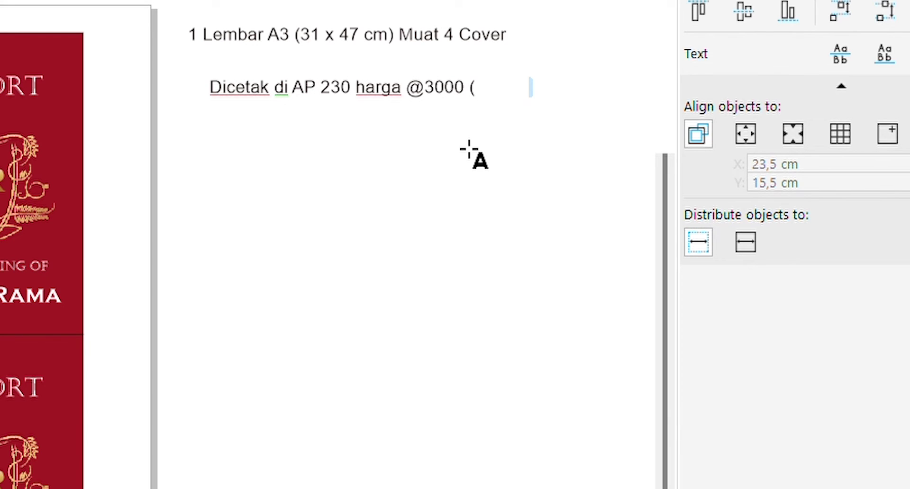
{"action": "type", "text": " (Tergantung "}
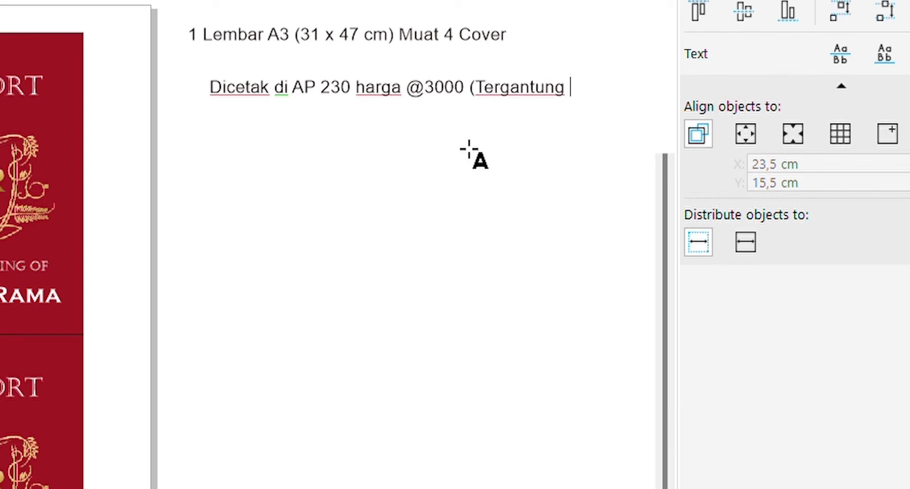
{"action": "type", "text": "Percetakan"}
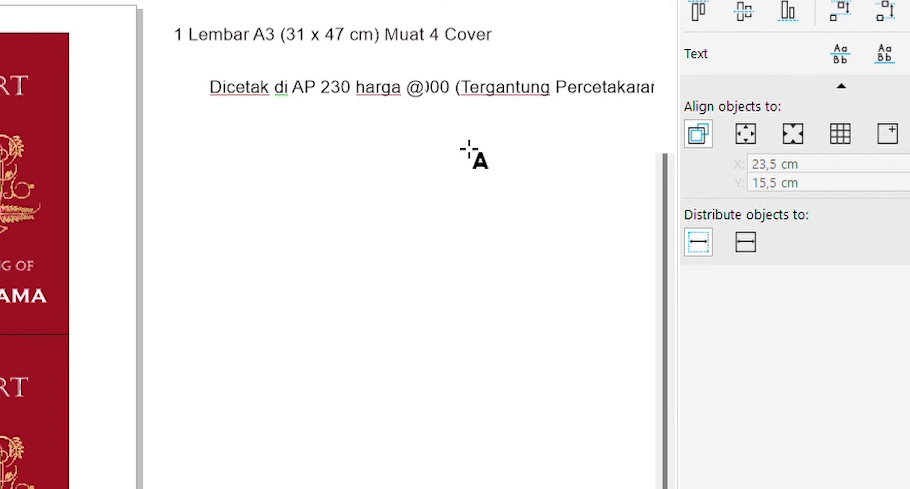
{"action": "type", "text": ")"}
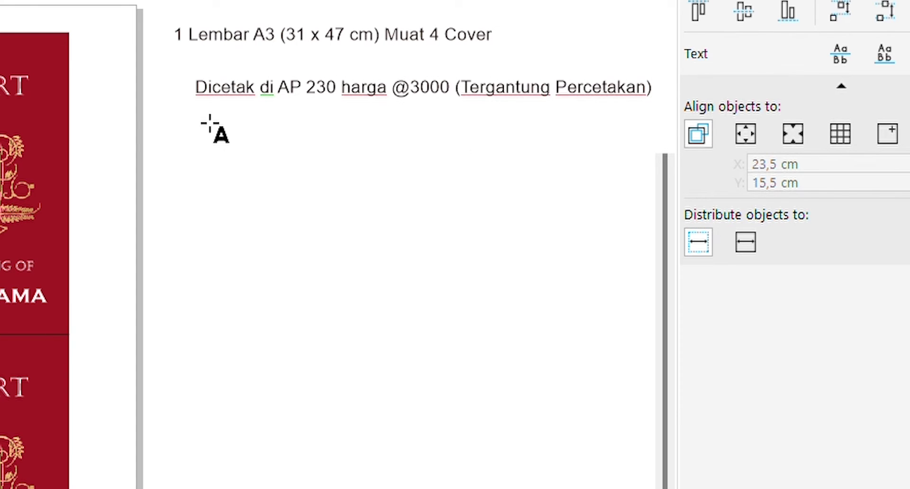
{"action": "key", "text": "ctrl+space"}
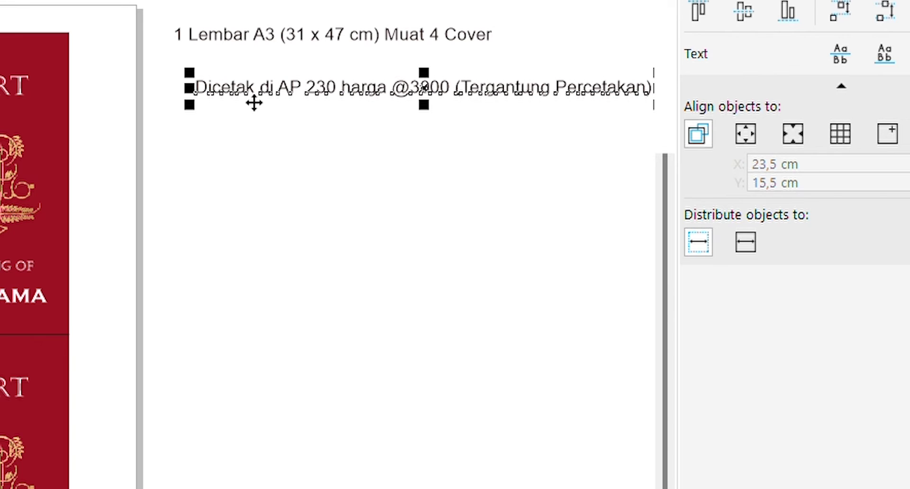
{"action": "left_click_drag", "start_coordinate": [254, 102], "coordinate": [234, 87]}
{"action": "key", "text": "F8"}
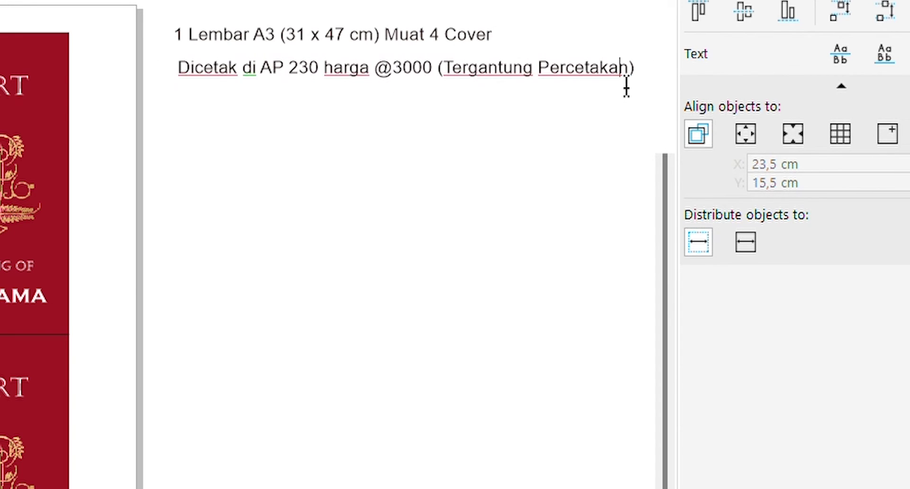
{"action": "left_click", "coordinate": [191, 112]}
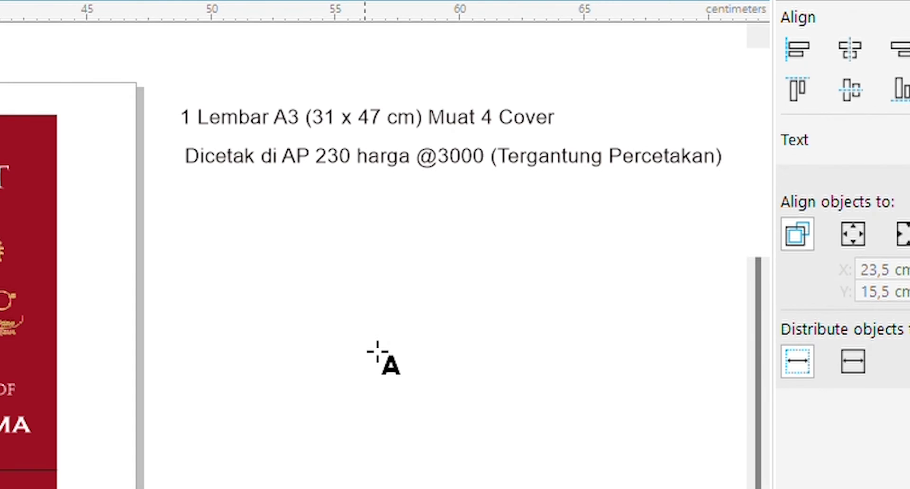
Step: Add the text 'Harga 1 lembar cover' with '3000 / 4 = 750' placed beneath it
{"action": "type", "text": "Harga 1 "}
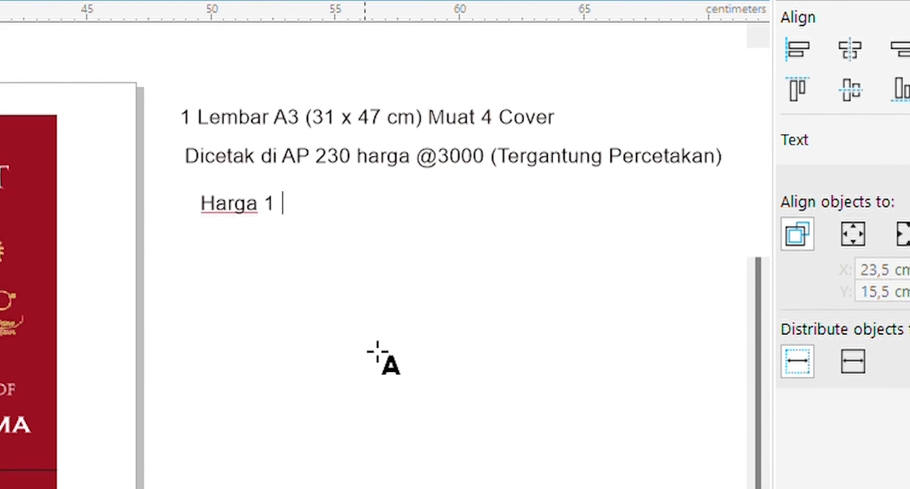
{"action": "type", "text": "lembar cover"}
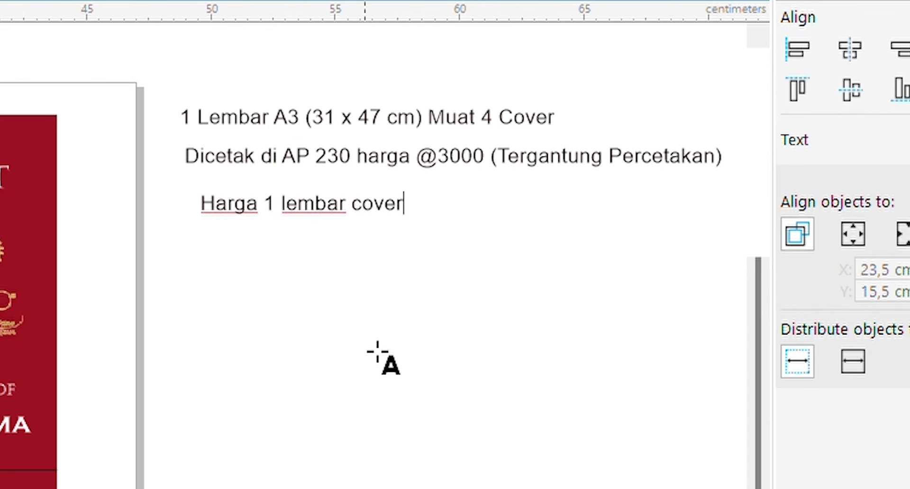
{"action": "key", "text": "Escape"}
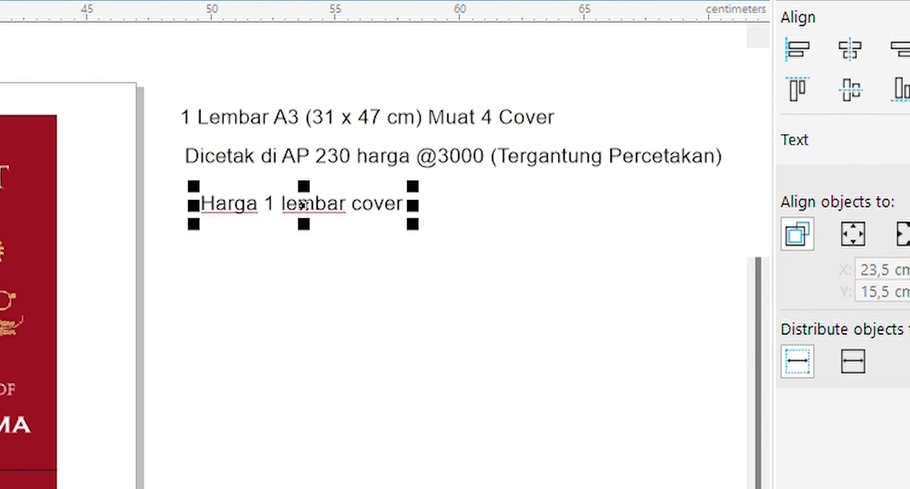
{"action": "left_click", "coordinate": [238, 252]}
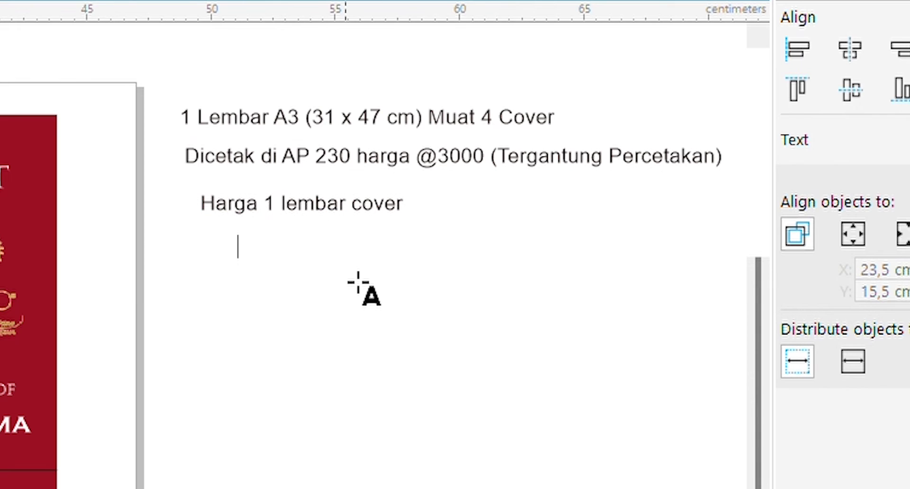
{"action": "type", "text": "3000 /"}
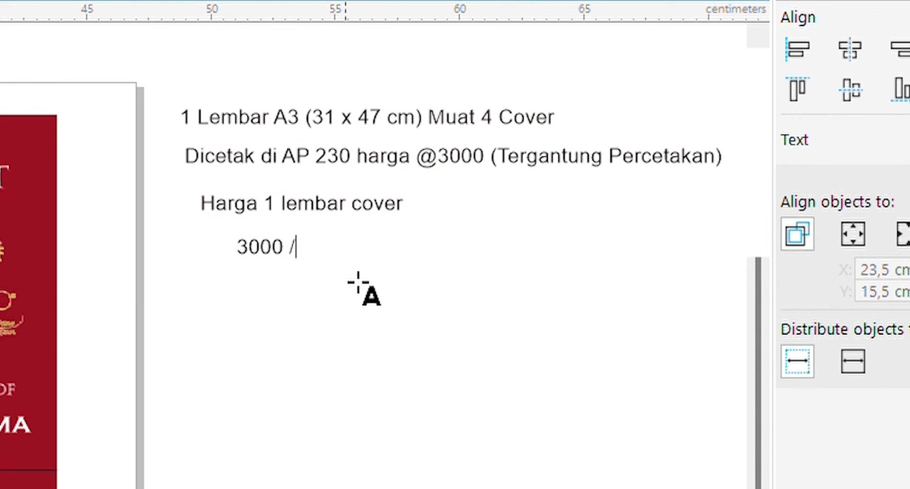
{"action": "type", "text": " 4 = 750"}
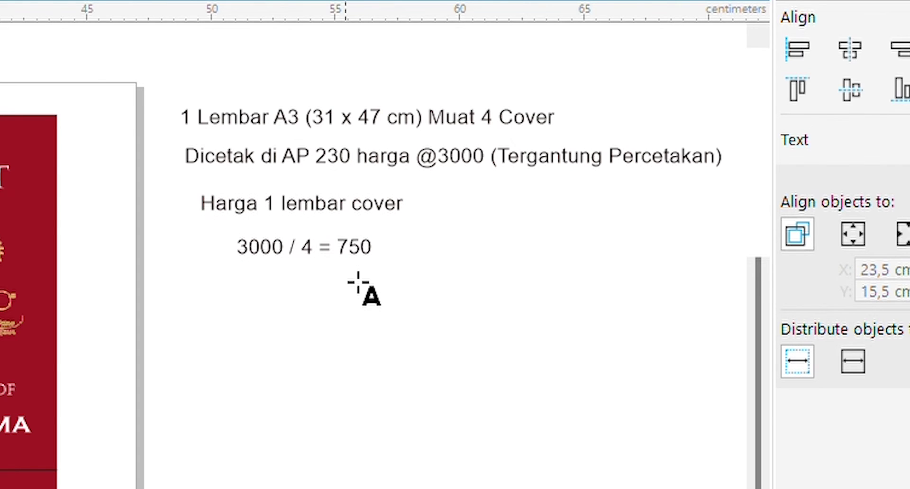
{"action": "key", "text": "ctrl+space"}
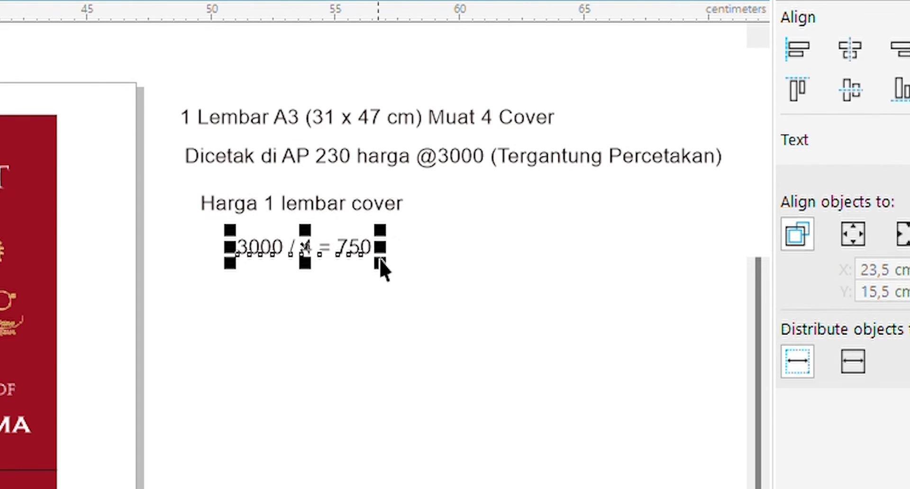
{"action": "left_click_drag", "start_coordinate": [380, 258], "coordinate": [152, 183]}
Step: Enlarge both price lines together and color the '3000 / 4 = 750' calculation red
{"action": "left_click_drag", "start_coordinate": [412, 247], "coordinate": [675, 431]}
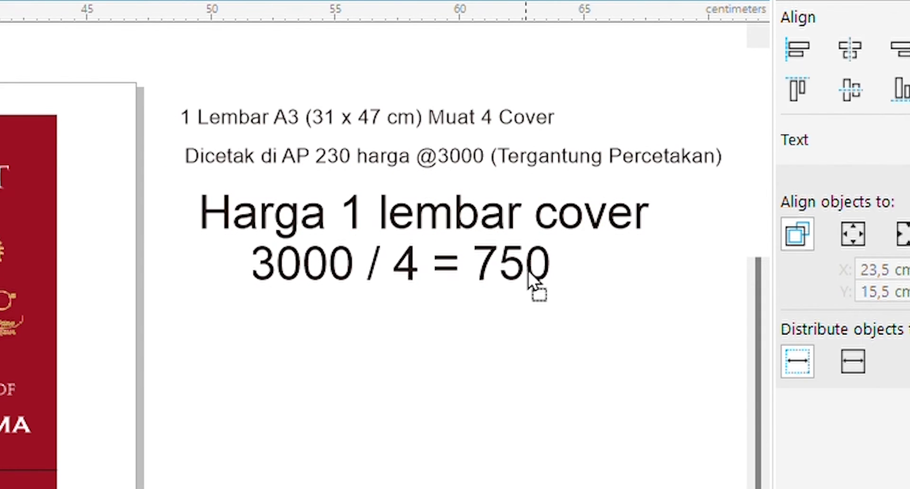
{"action": "left_click_drag", "start_coordinate": [529, 274], "coordinate": [536, 277]}
{"action": "left_click", "coordinate": [504, 341]}
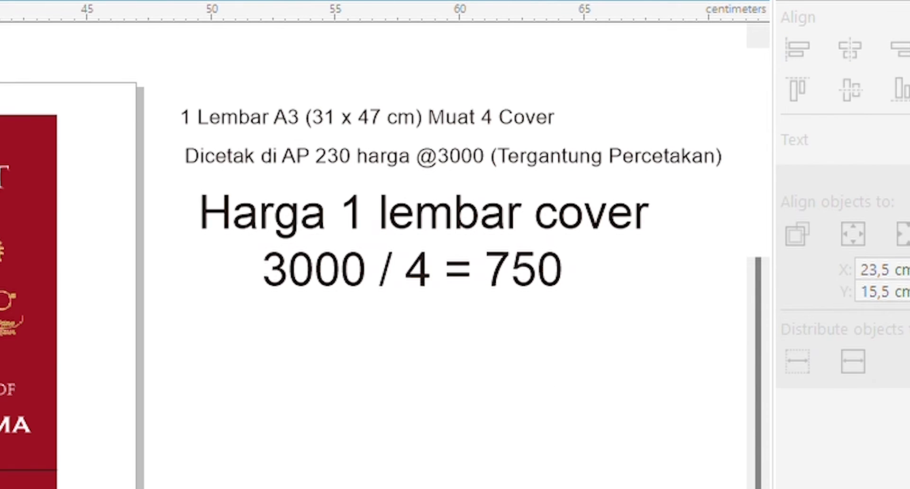
{"action": "left_click", "coordinate": [332, 283]}
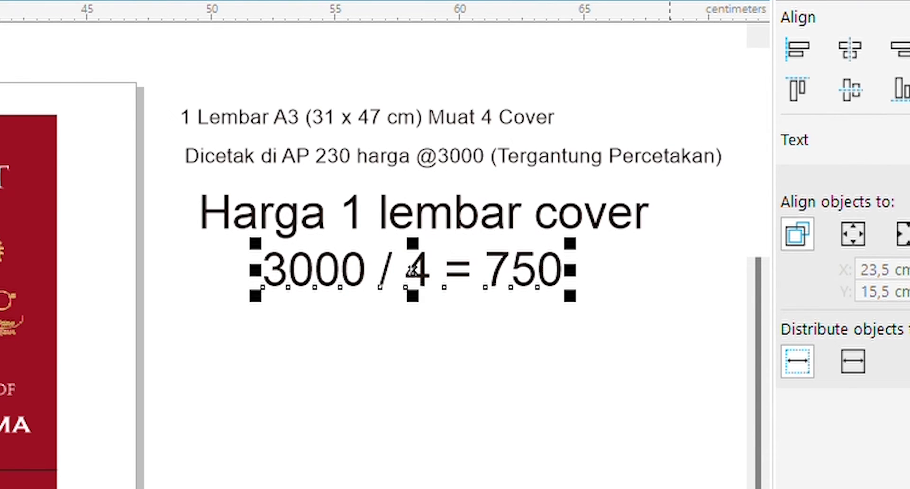
{"action": "left_click", "coordinate": [536, 394]}
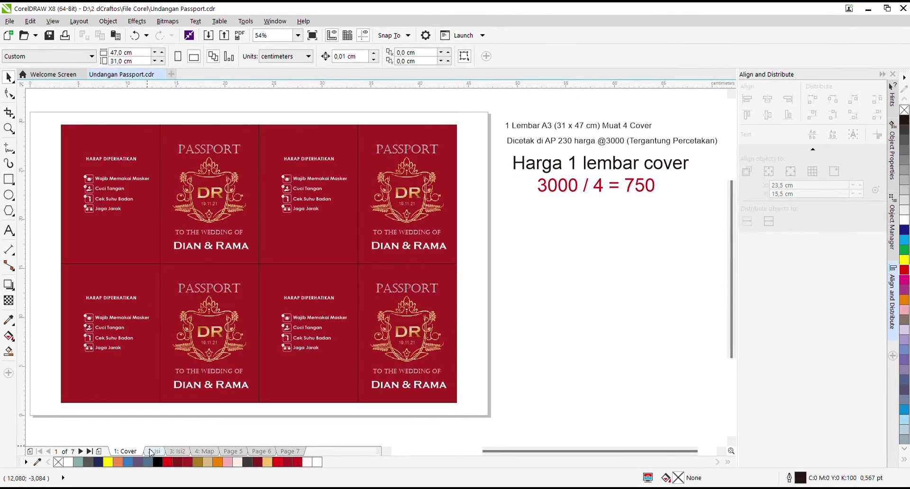
Step: On the '2: Isi' page, add an enlarged note 'Isi dicetak Bolak balik' below the calculation
{"action": "left_click", "coordinate": [153, 452]}
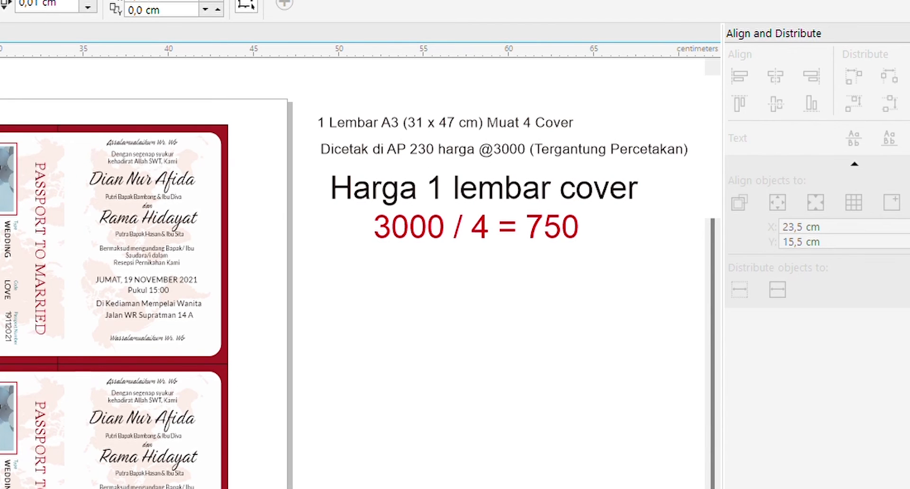
{"action": "key", "text": "F8"}
{"action": "left_click", "coordinate": [335, 281]}
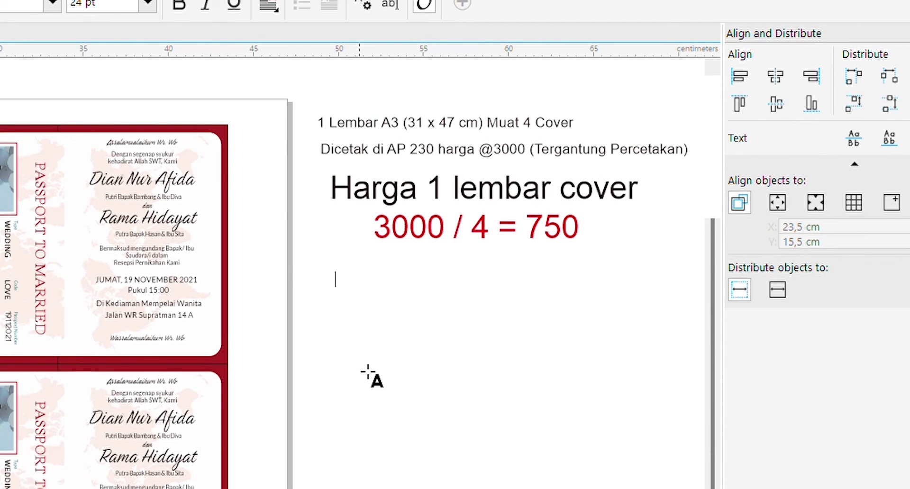
{"action": "type", "text": "Isi dicet"}
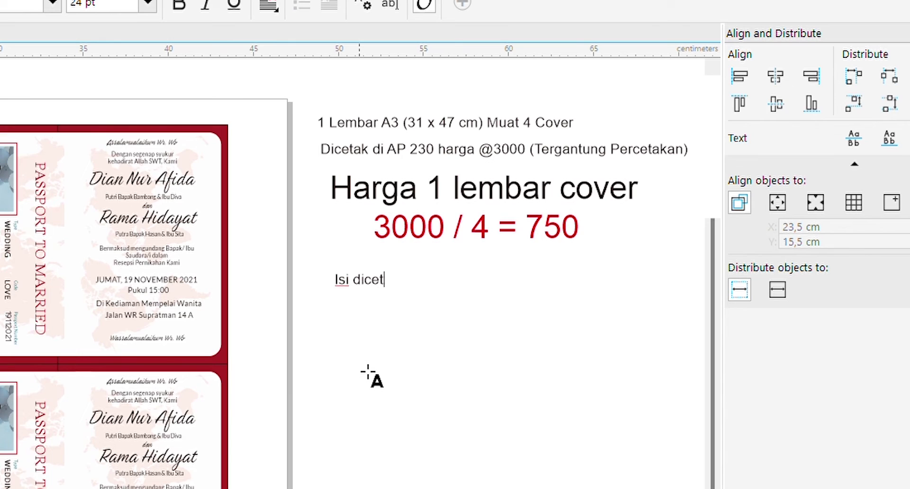
{"action": "type", "text": "ak Bolak balik"}
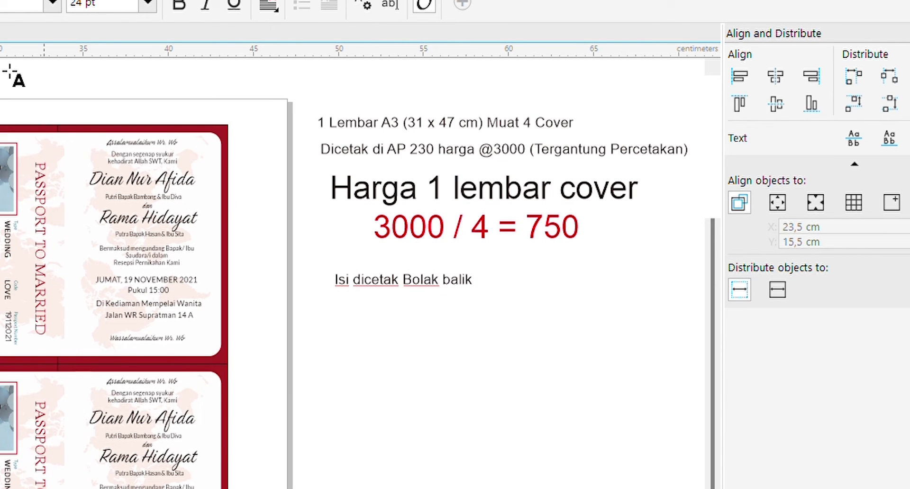
{"action": "key", "text": "ctrl+space"}
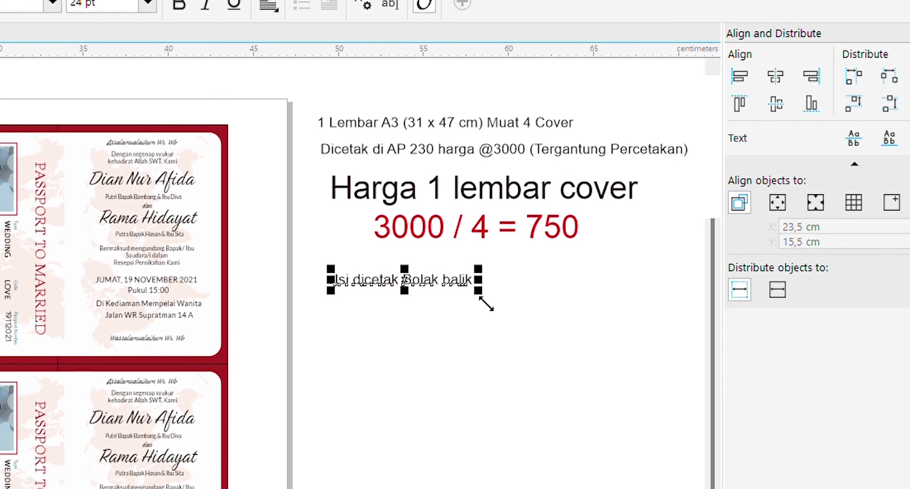
{"action": "left_click_drag", "start_coordinate": [480, 291], "coordinate": [565, 319]}
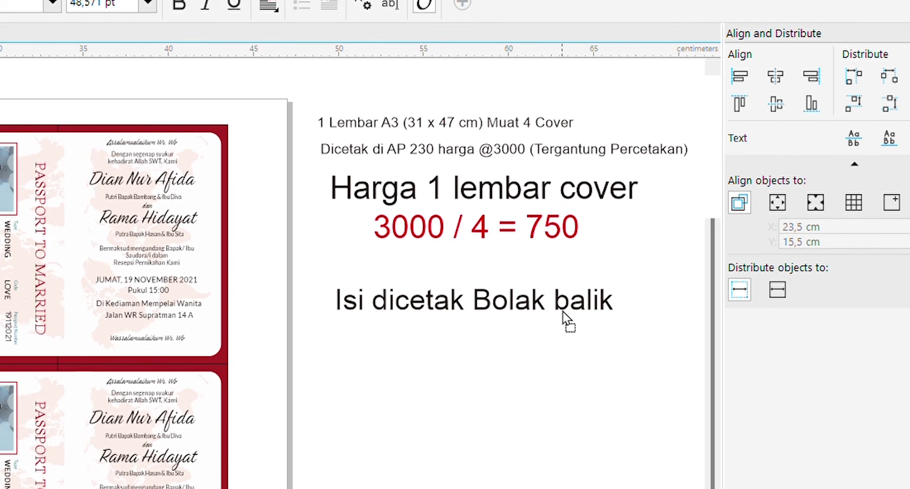
Step: Start a second line in the note reading 'pakai H'
{"action": "double_click", "coordinate": [609, 307]}
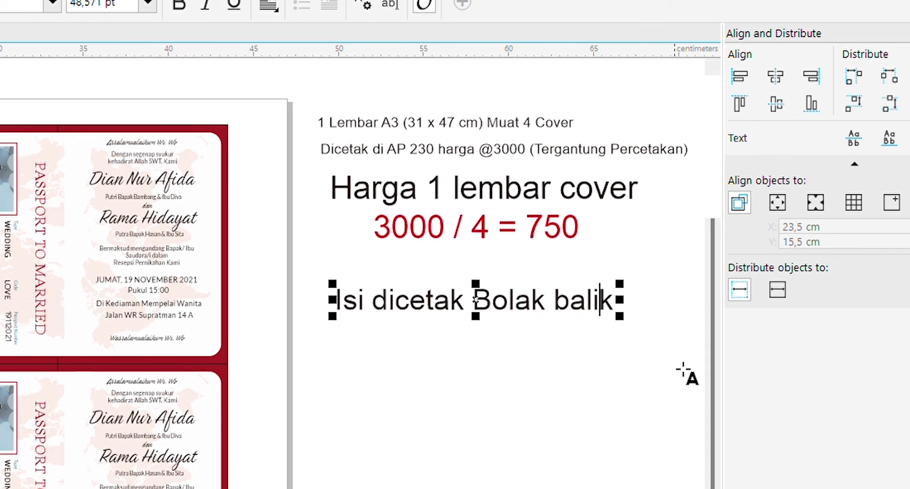
{"action": "key", "text": "End"}
{"action": "key", "text": "Return"}
{"action": "type", "text": "pakai H"}
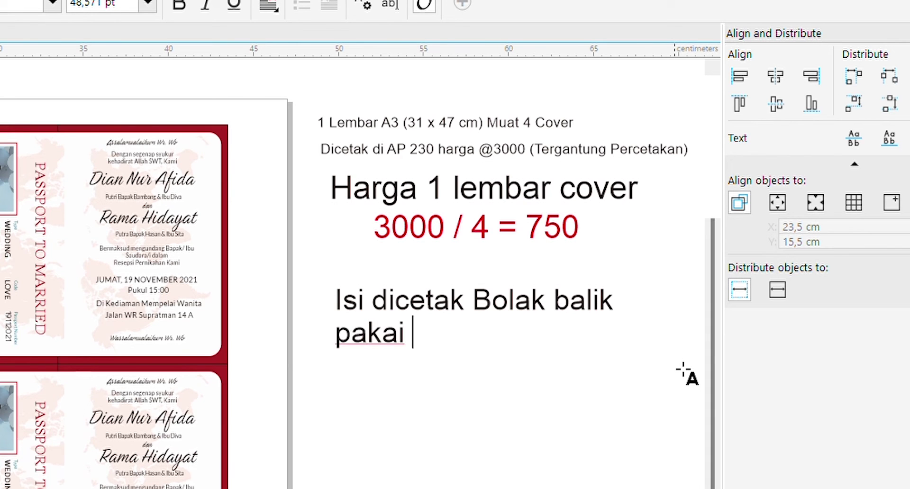